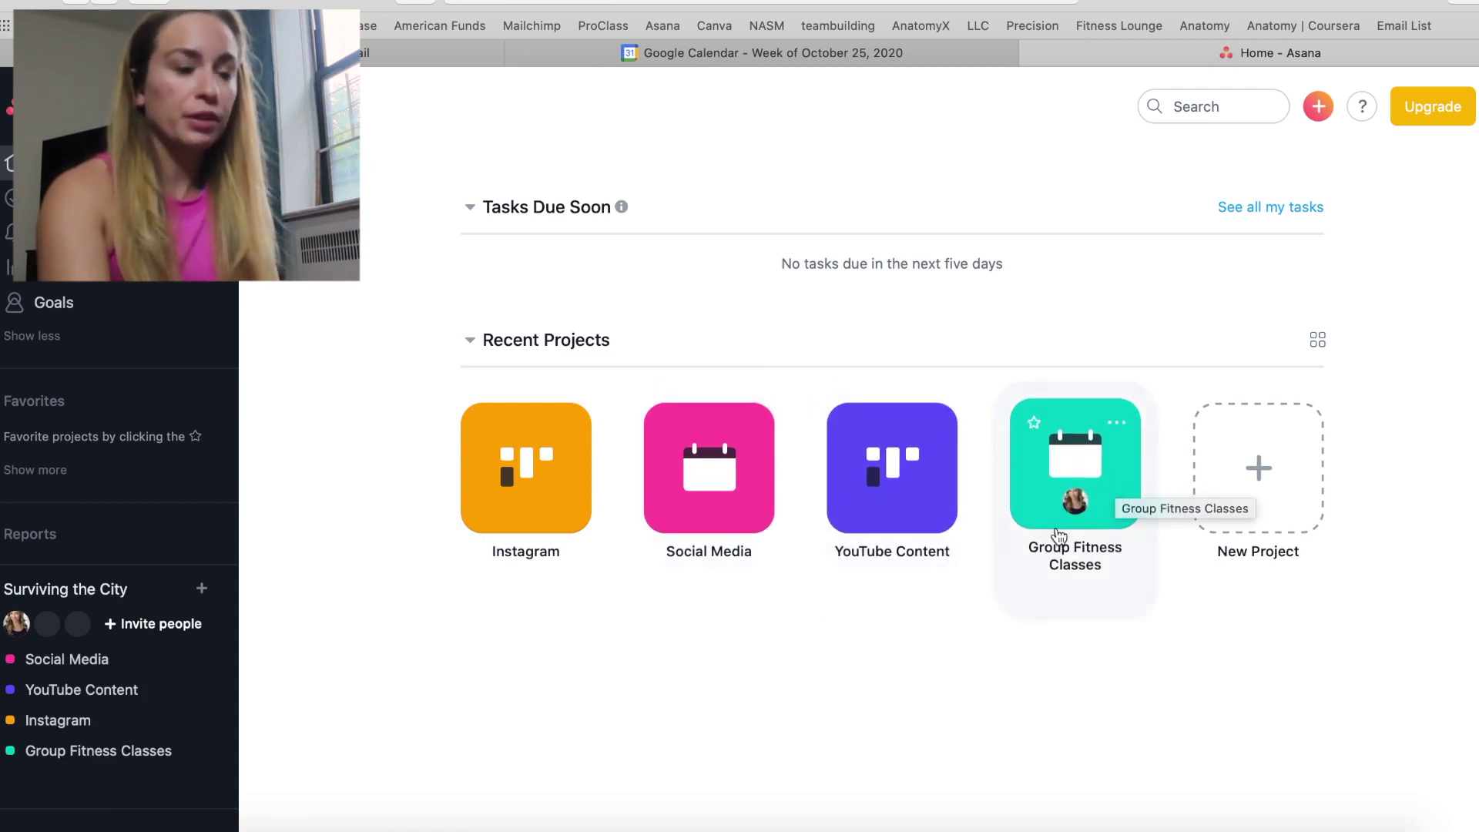
Open the Group Fitness Classes project and show weekends in its calendar.
{"action": "left_click", "coordinate": [1086, 450]}
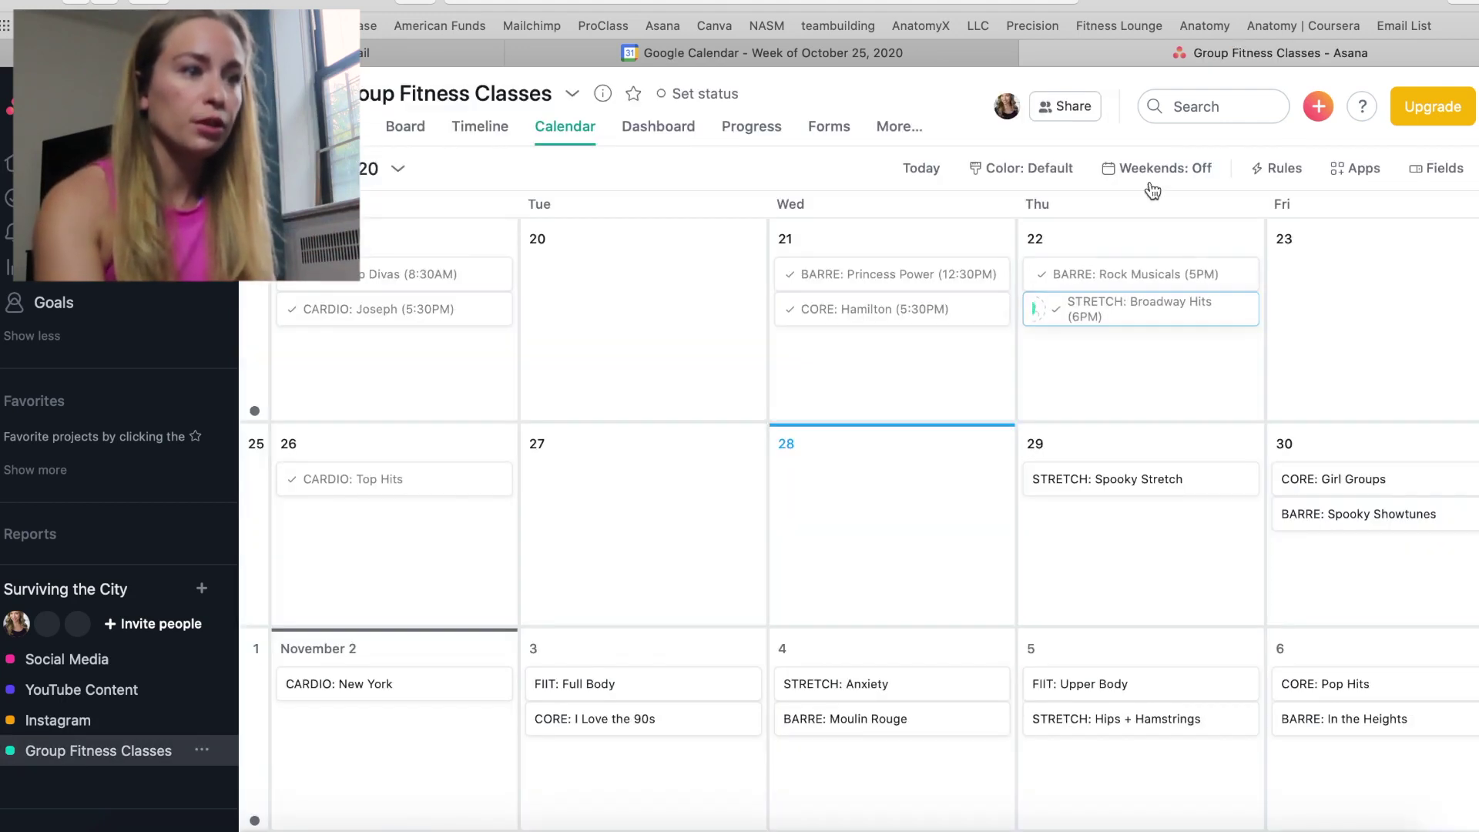
{"action": "left_click", "coordinate": [1153, 179]}
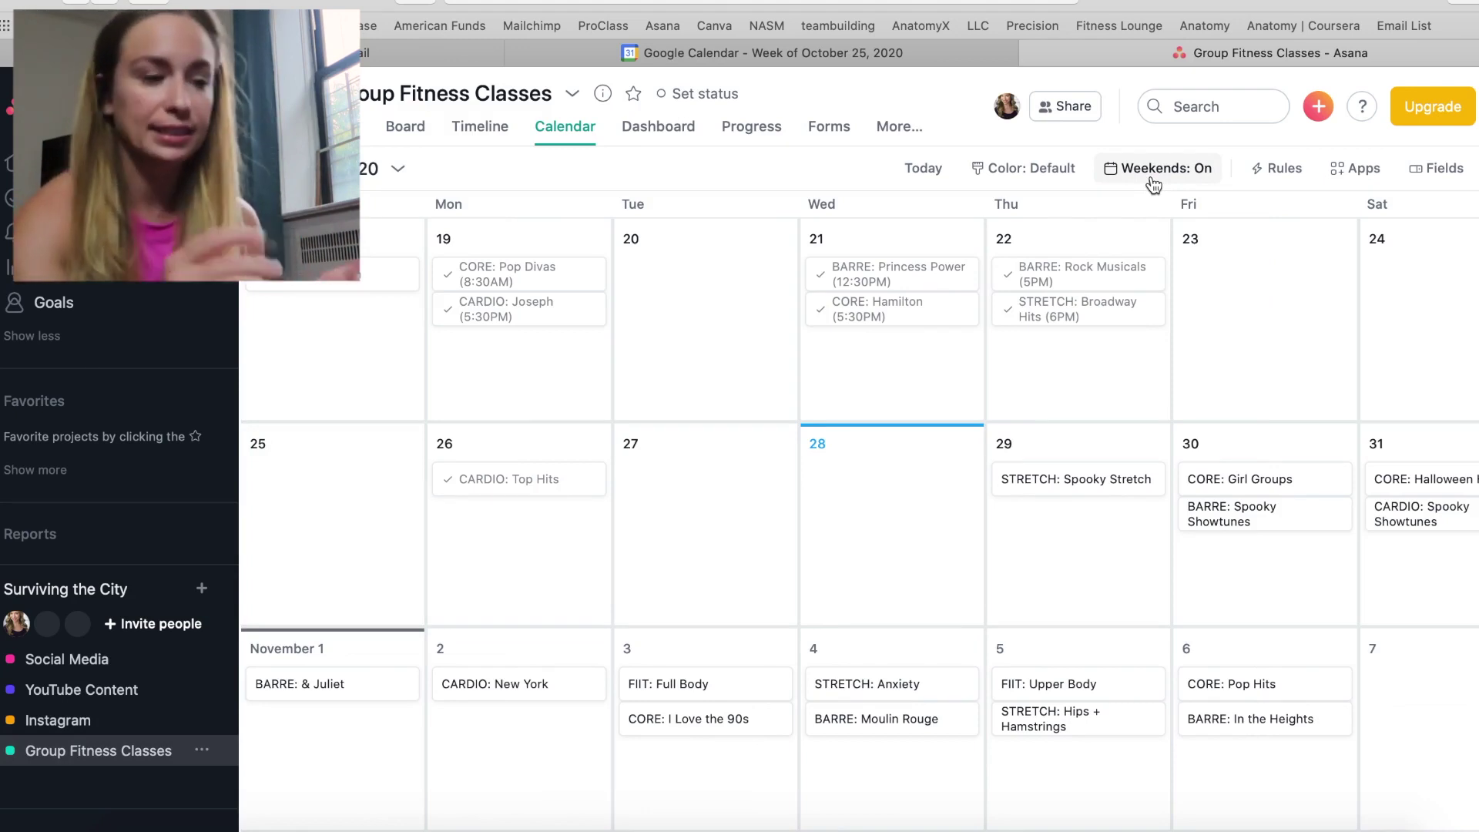
Examine the upcoming November classes and the completed September and October classes in the Group Fitness Classes calendar.
{"action": "scroll", "coordinate": [604, 552], "scroll_direction": "down", "scroll_amount": 3}
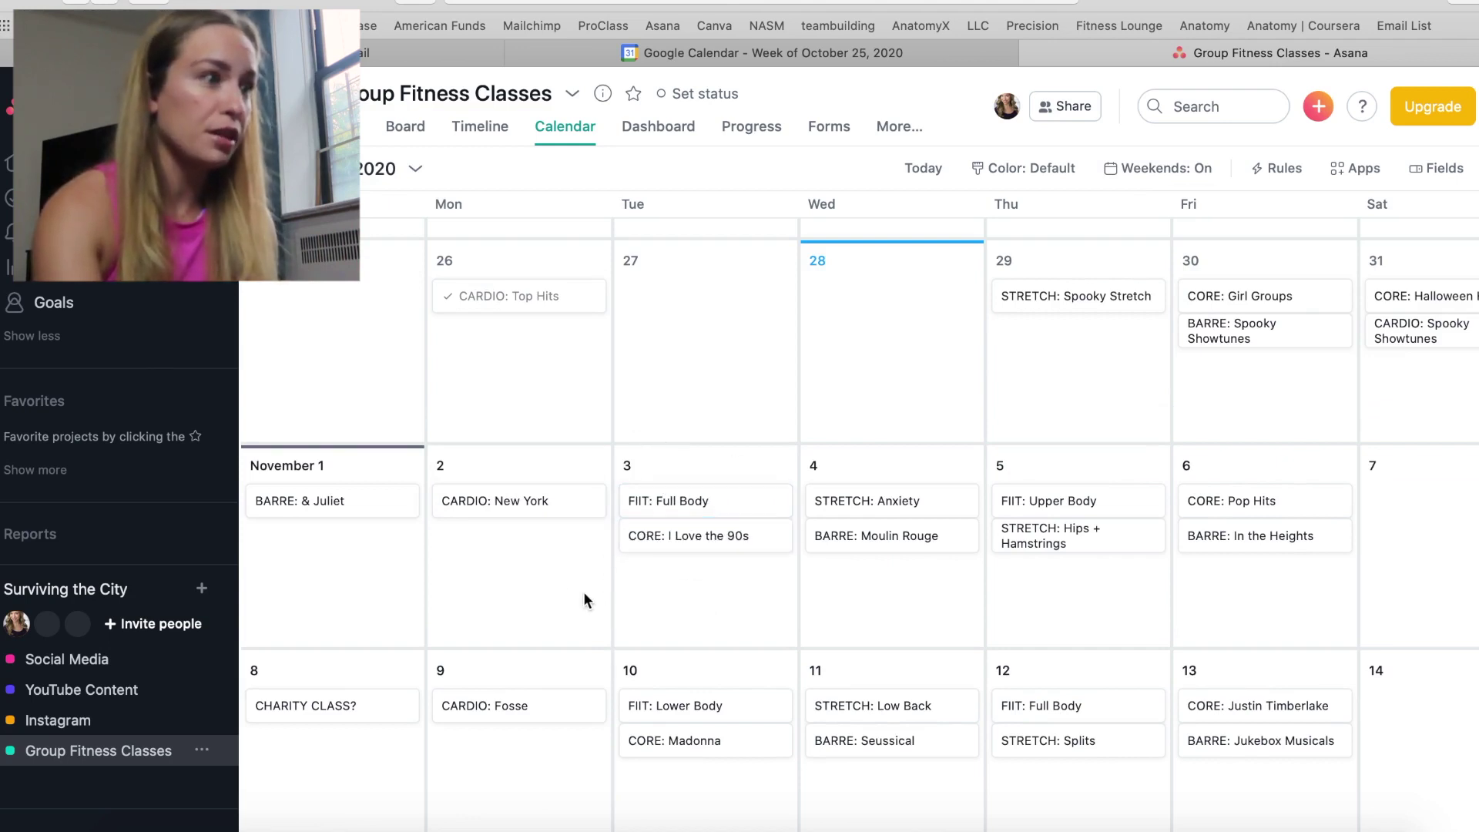
{"action": "scroll", "coordinate": [584, 595], "scroll_direction": "down", "scroll_amount": 5}
{"action": "scroll", "coordinate": [584, 600], "scroll_direction": "down", "scroll_amount": 2}
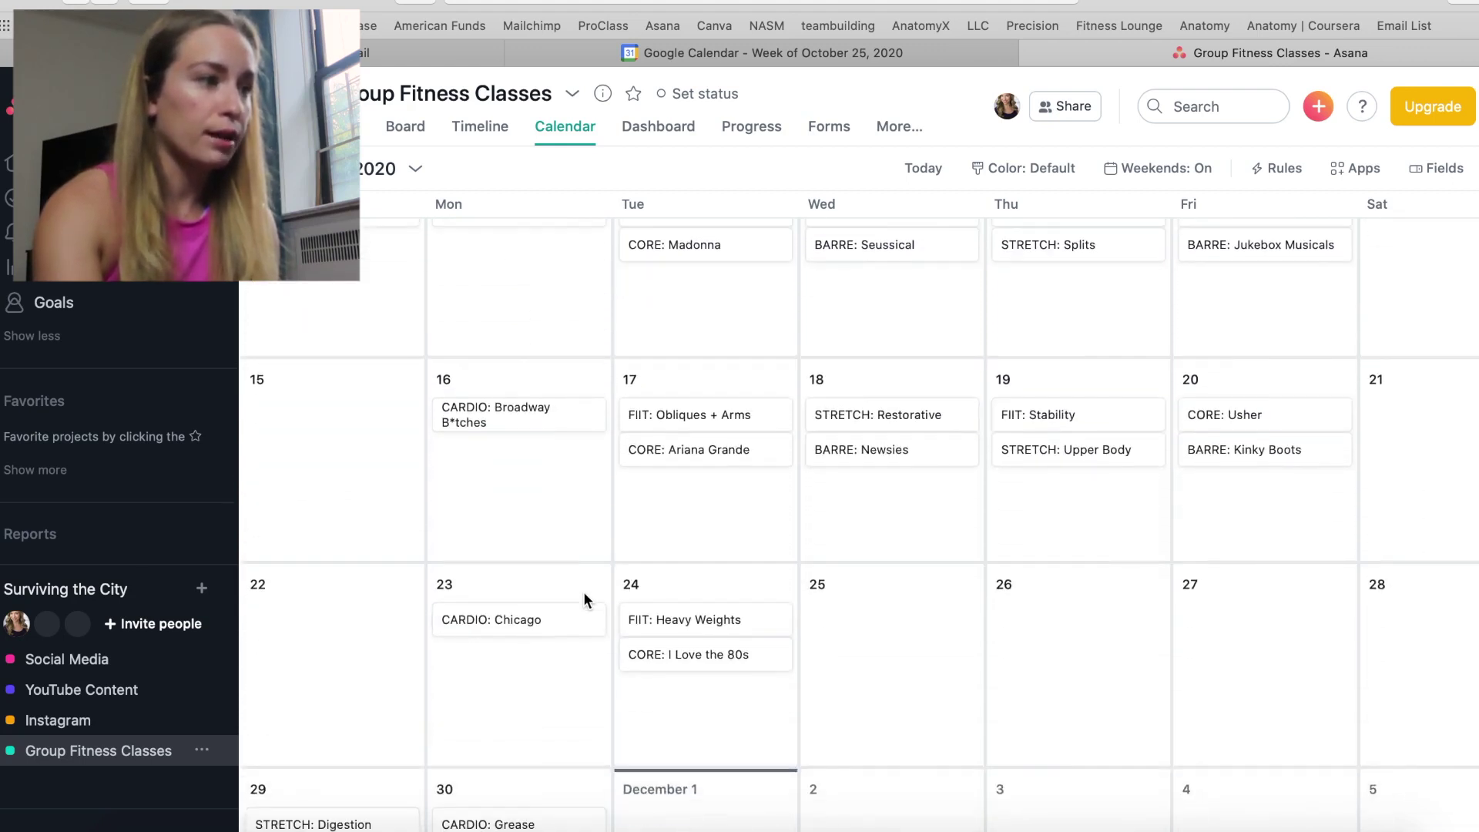
{"action": "scroll", "coordinate": [584, 600], "scroll_direction": "up", "scroll_amount": 5}
{"action": "scroll", "coordinate": [584, 592], "scroll_direction": "up", "scroll_amount": 3}
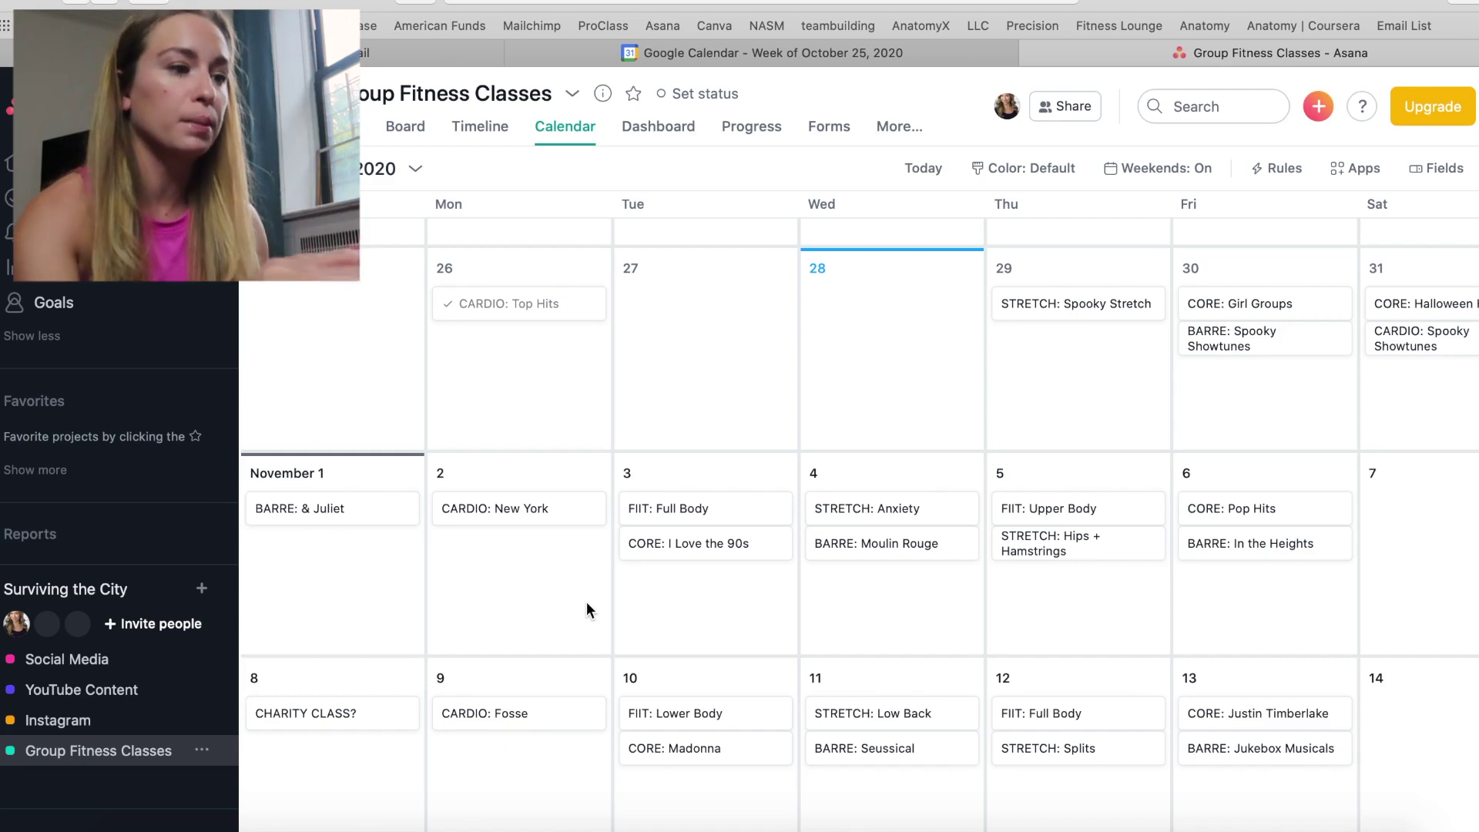
{"action": "scroll", "coordinate": [586, 604], "scroll_direction": "down", "scroll_amount": 3}
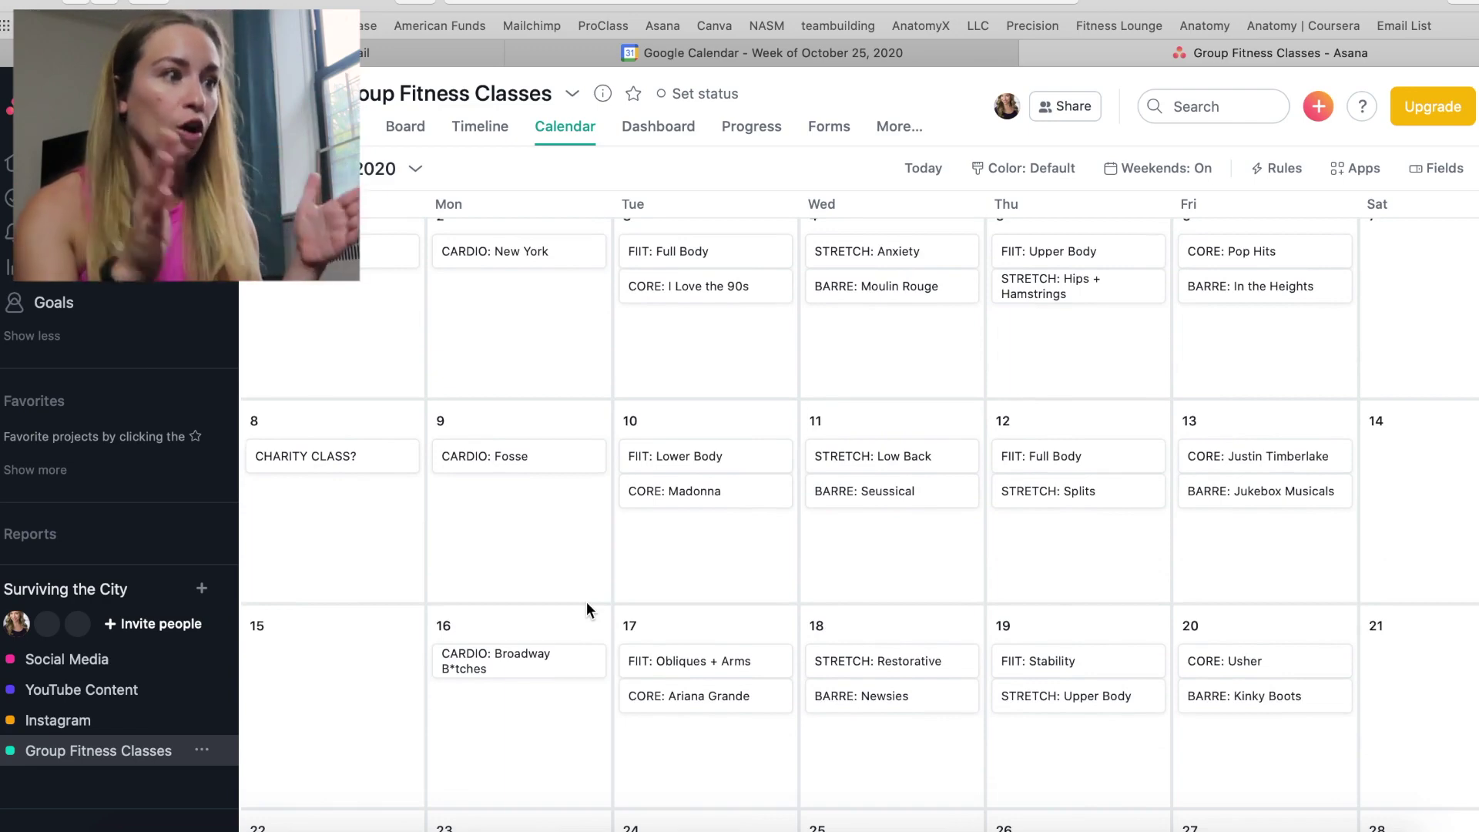
{"action": "scroll", "coordinate": [586, 602], "scroll_direction": "up", "scroll_amount": 4}
{"action": "scroll", "coordinate": [585, 603], "scroll_direction": "up", "scroll_amount": 10}
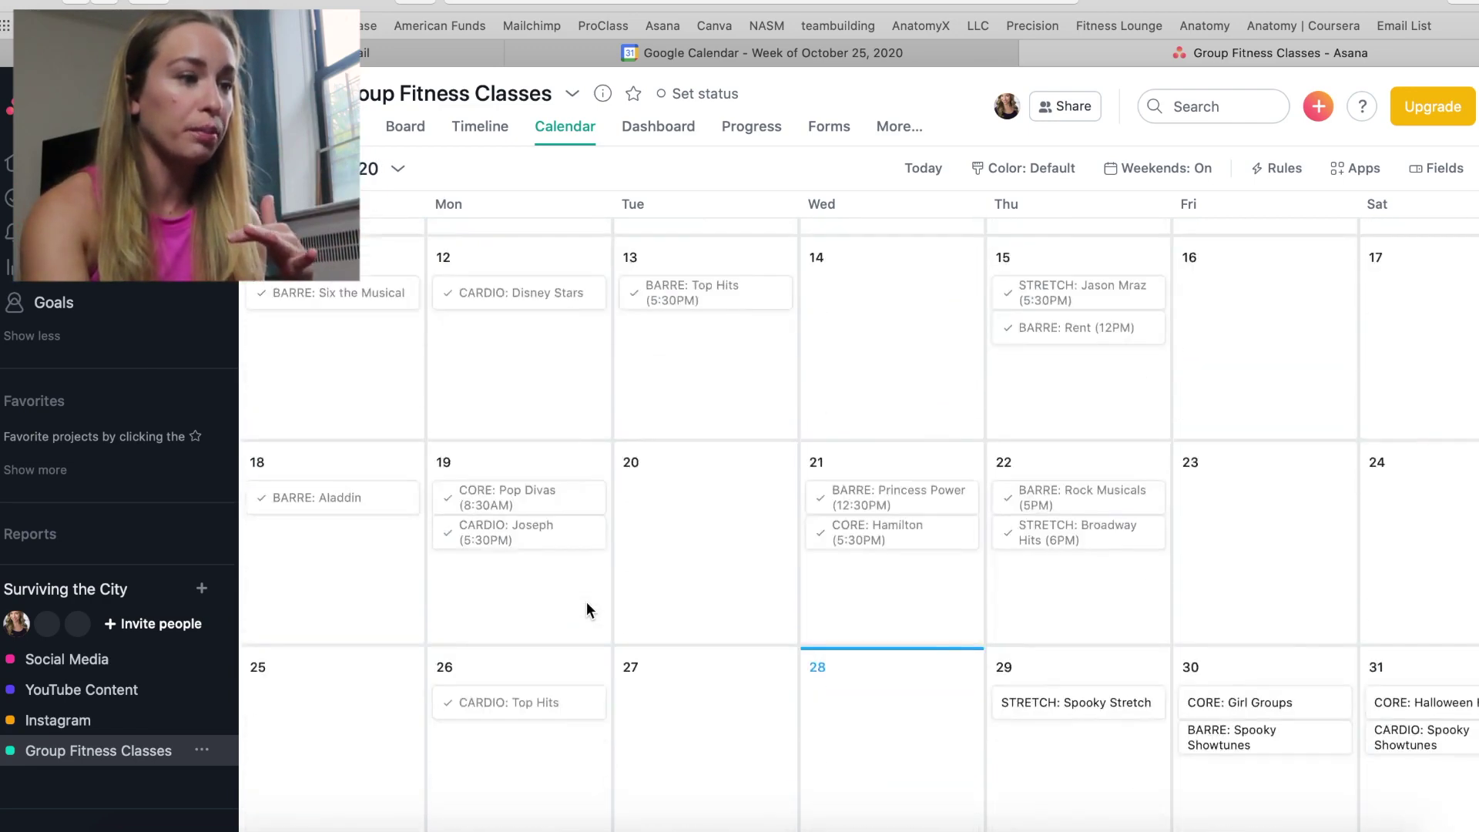
{"action": "scroll", "coordinate": [586, 610], "scroll_direction": "up", "scroll_amount": 1}
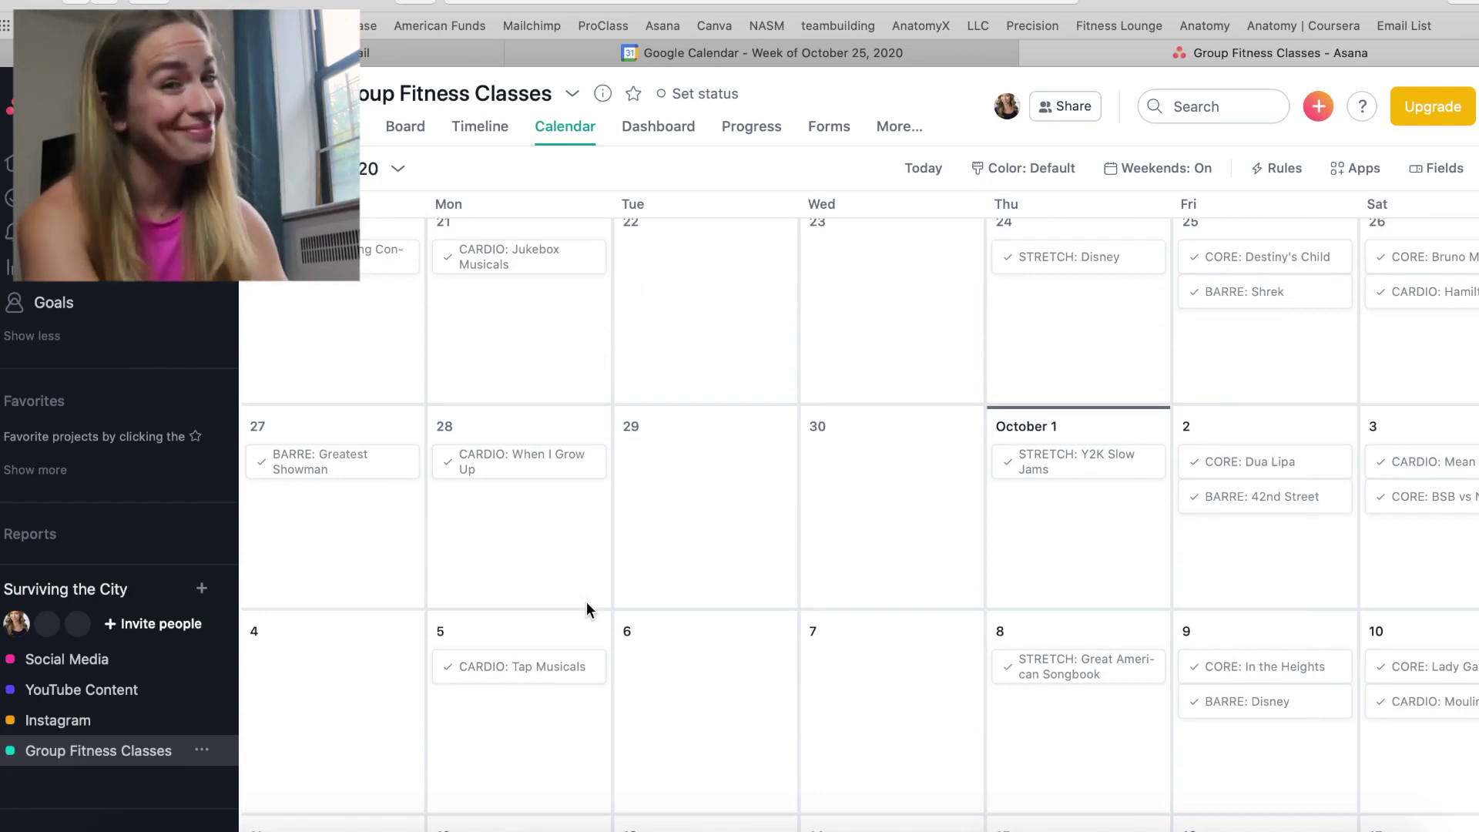
{"action": "scroll", "coordinate": [587, 610], "scroll_direction": "down", "scroll_amount": 10}
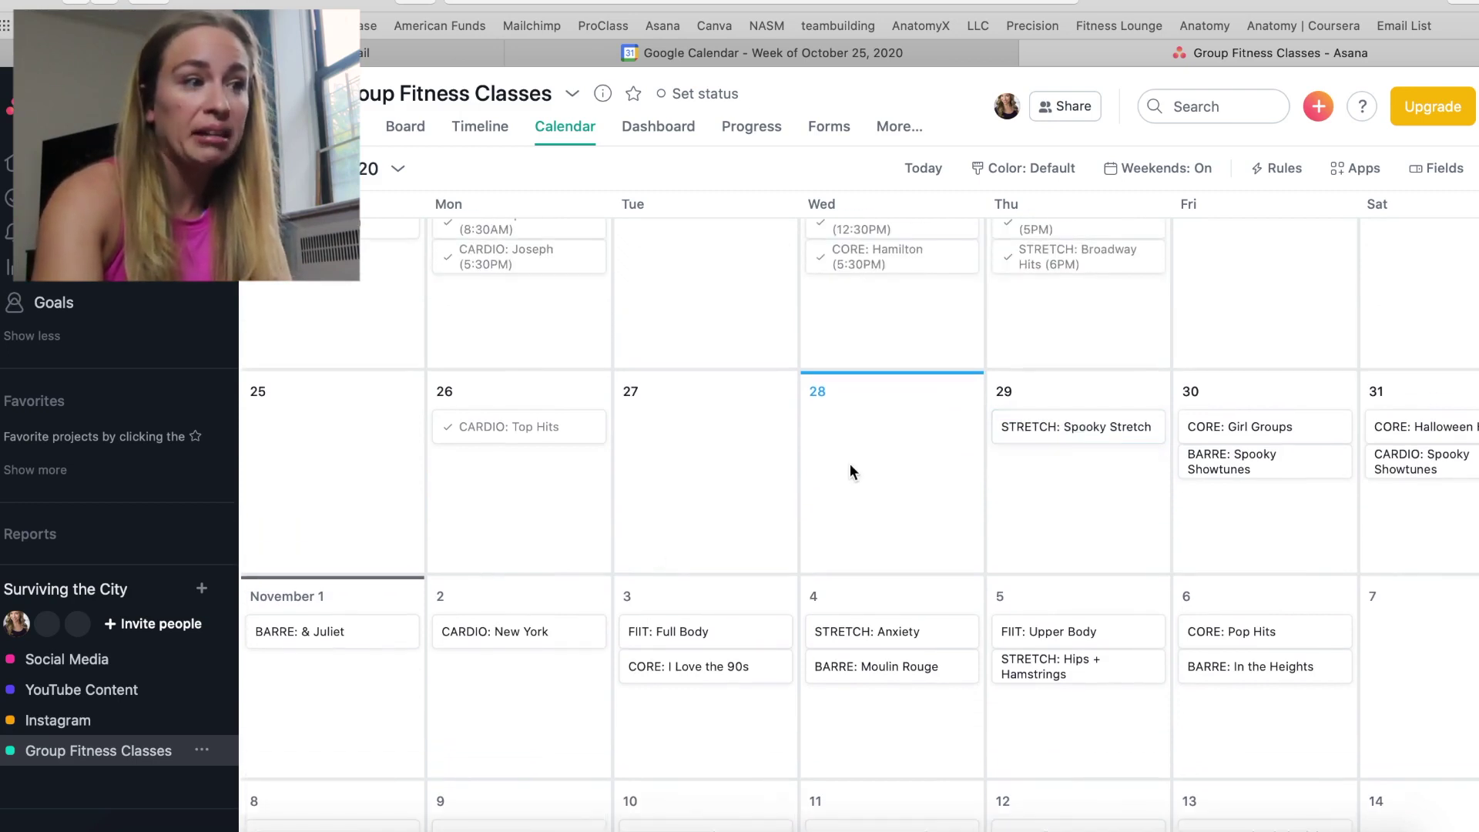
{"action": "scroll", "coordinate": [850, 470], "scroll_direction": "down", "scroll_amount": 2}
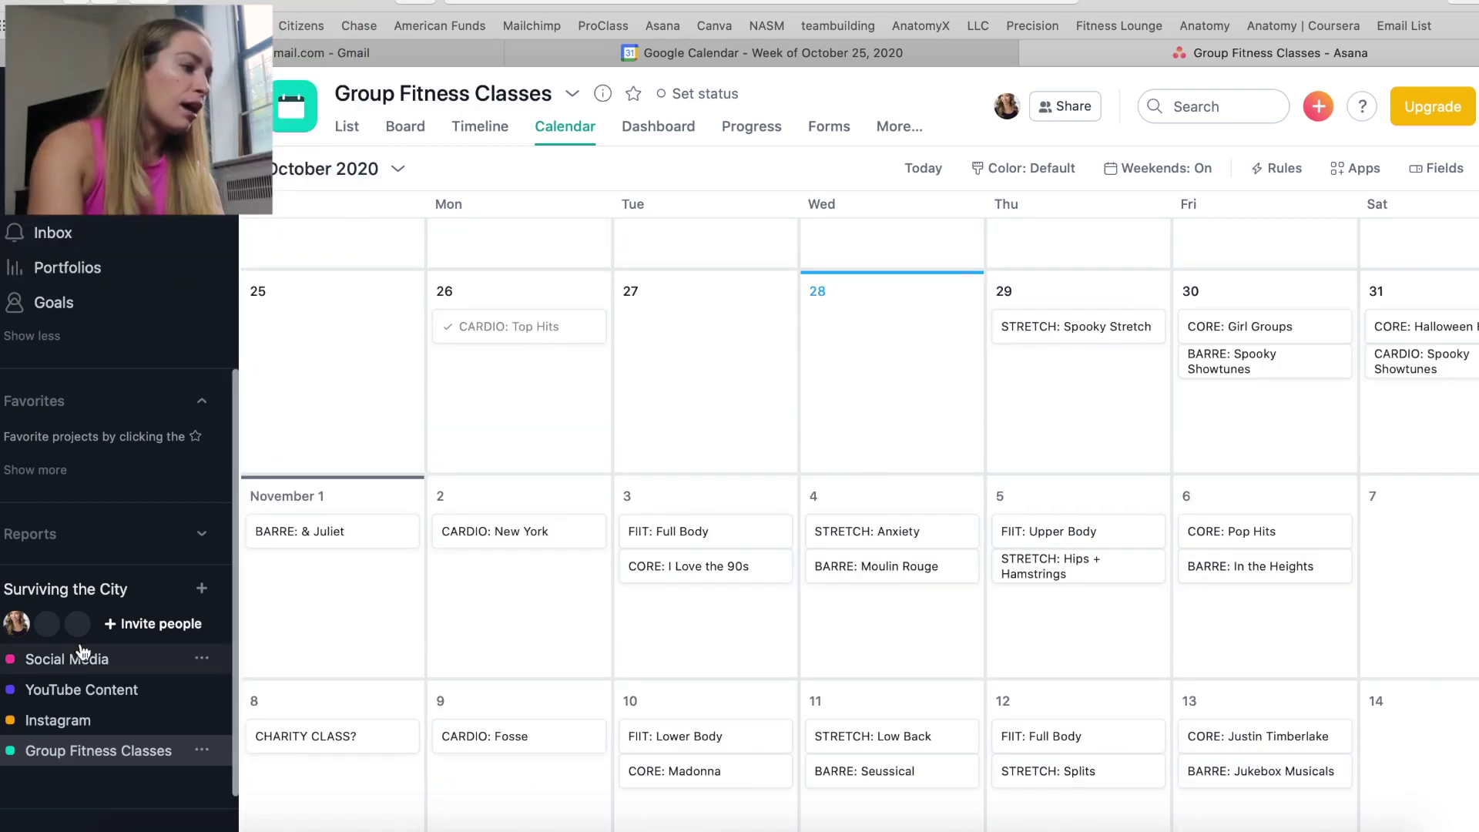
Open the YouTube Content project, view its calendar, and return to the board view.
{"action": "left_click", "coordinate": [71, 693]}
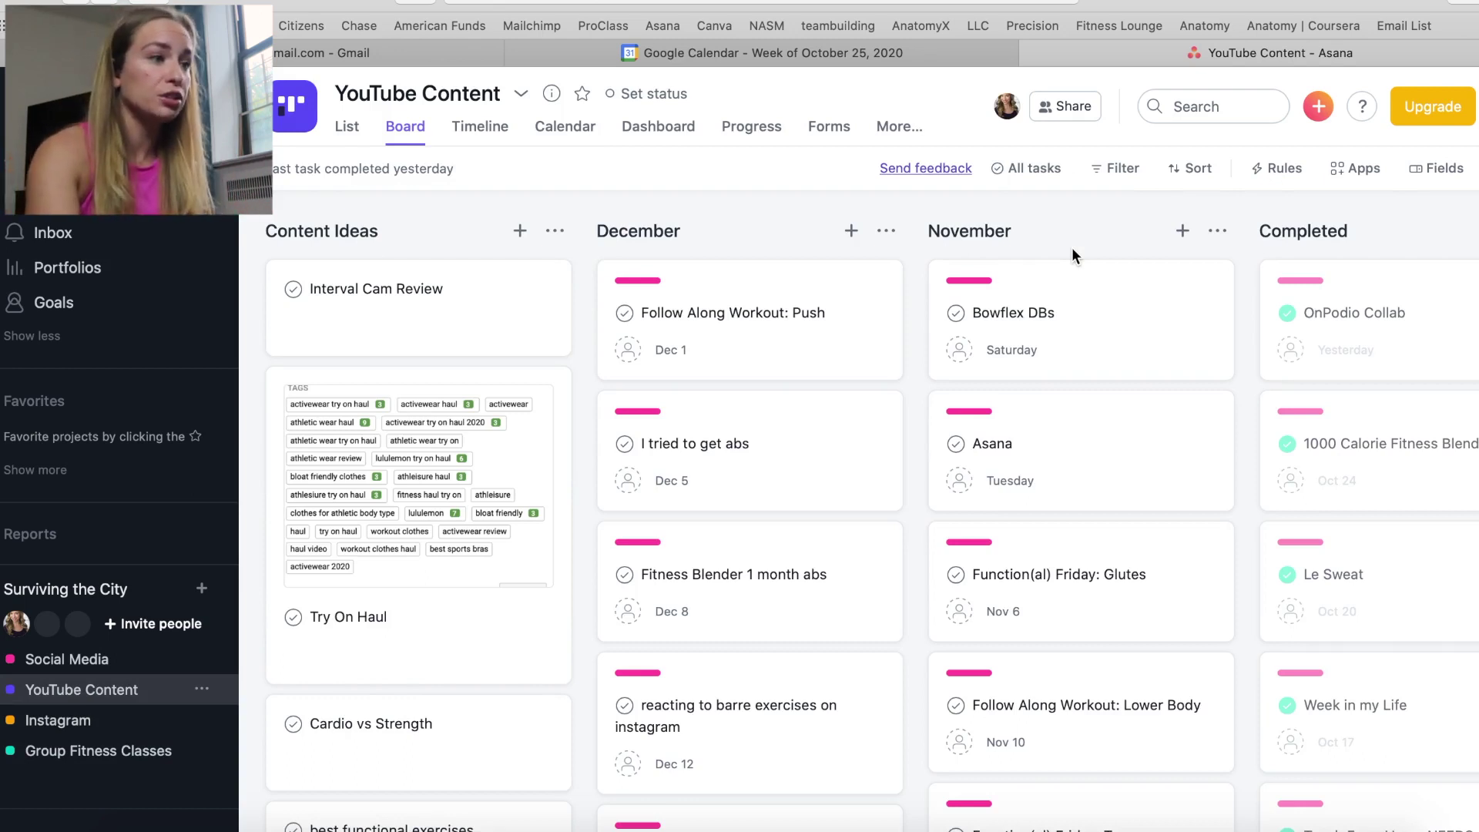
{"action": "left_click", "coordinate": [576, 128]}
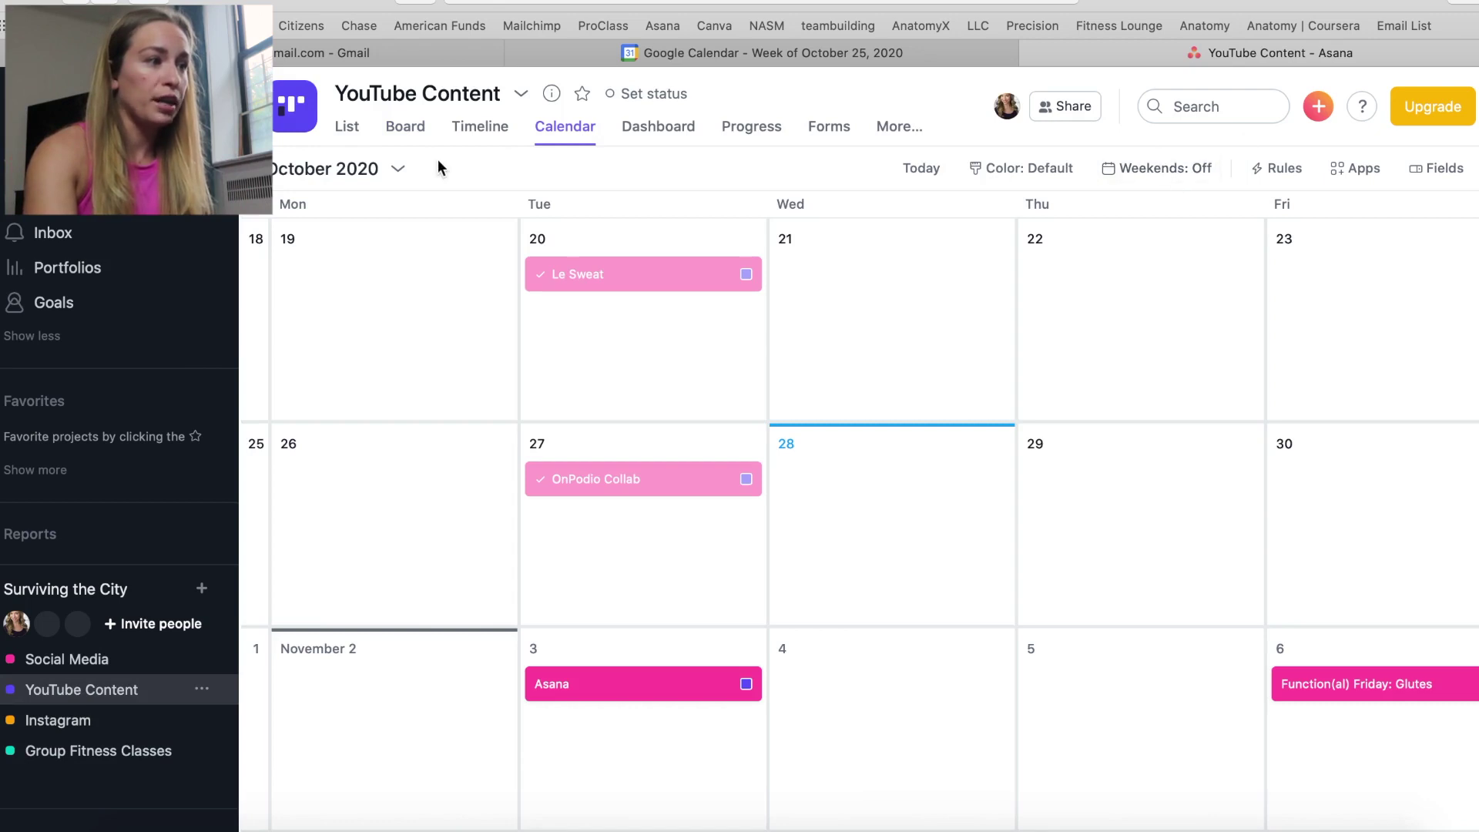
{"action": "left_click", "coordinate": [405, 129]}
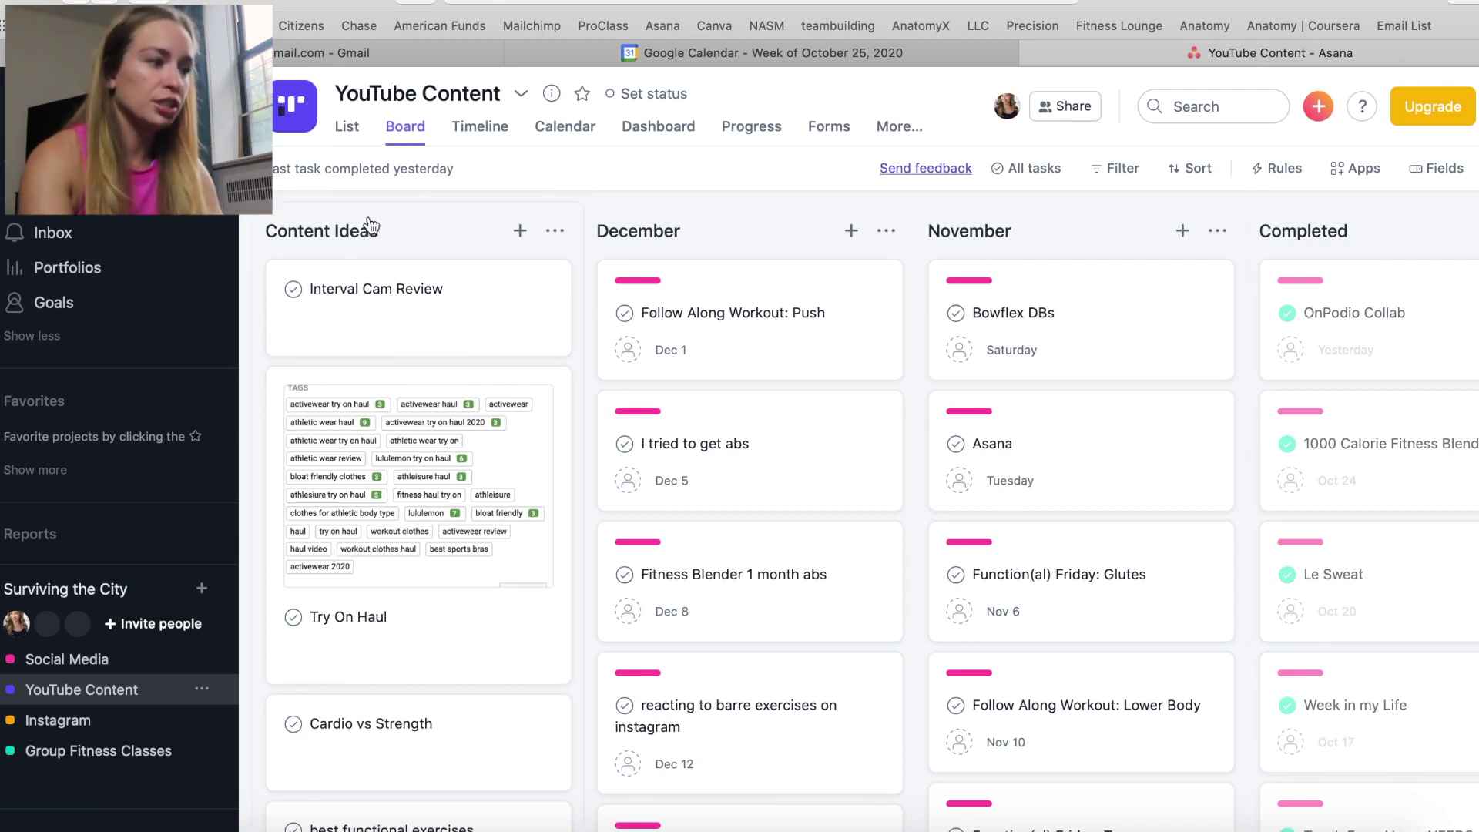
Look through the full list of video ideas in the Content Ideas column of the YouTube Content board.
{"action": "scroll", "coordinate": [373, 383], "scroll_direction": "down", "scroll_amount": 15}
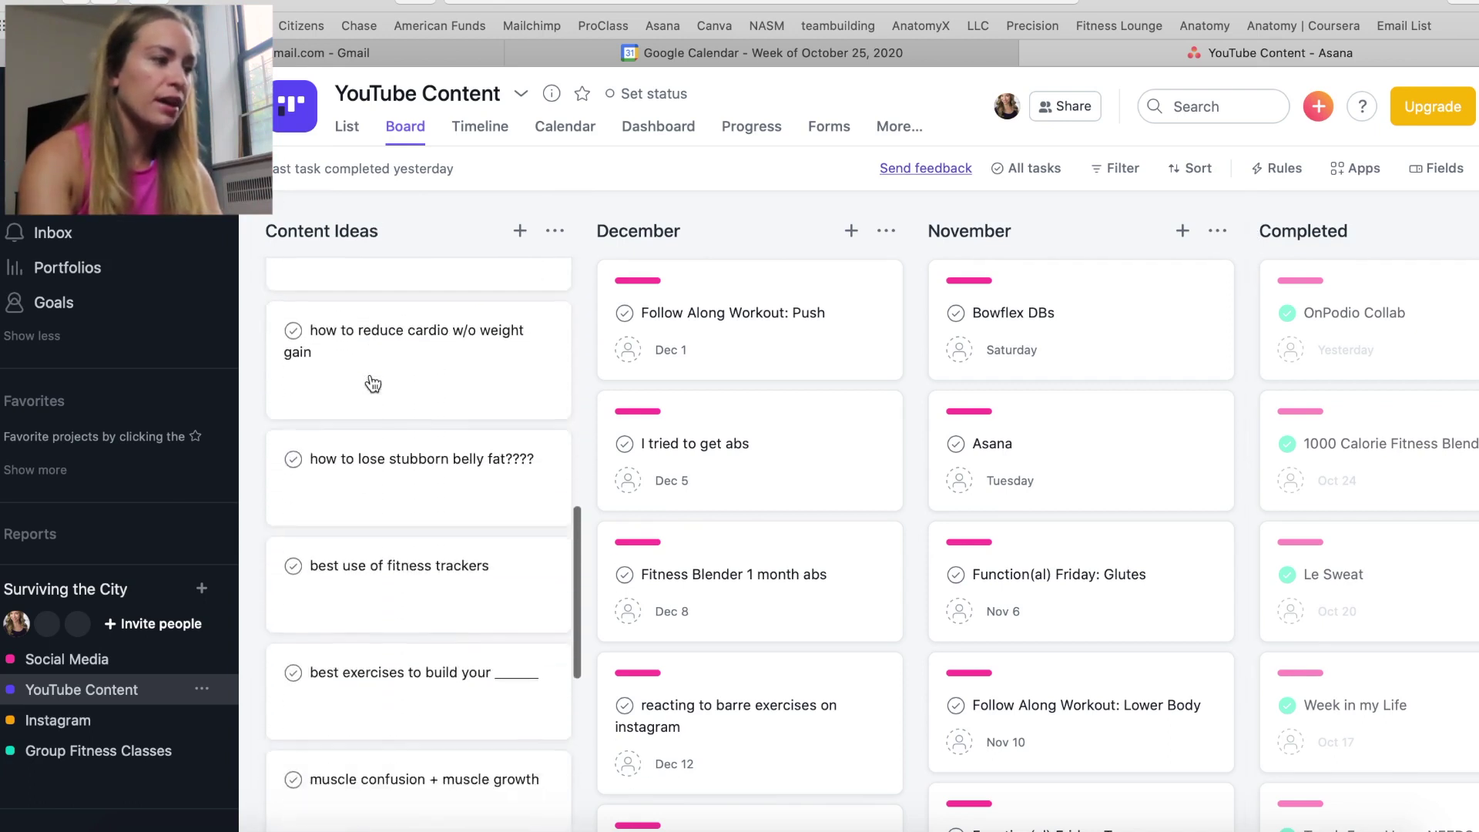
{"action": "scroll", "coordinate": [373, 383], "scroll_direction": "down", "scroll_amount": 10}
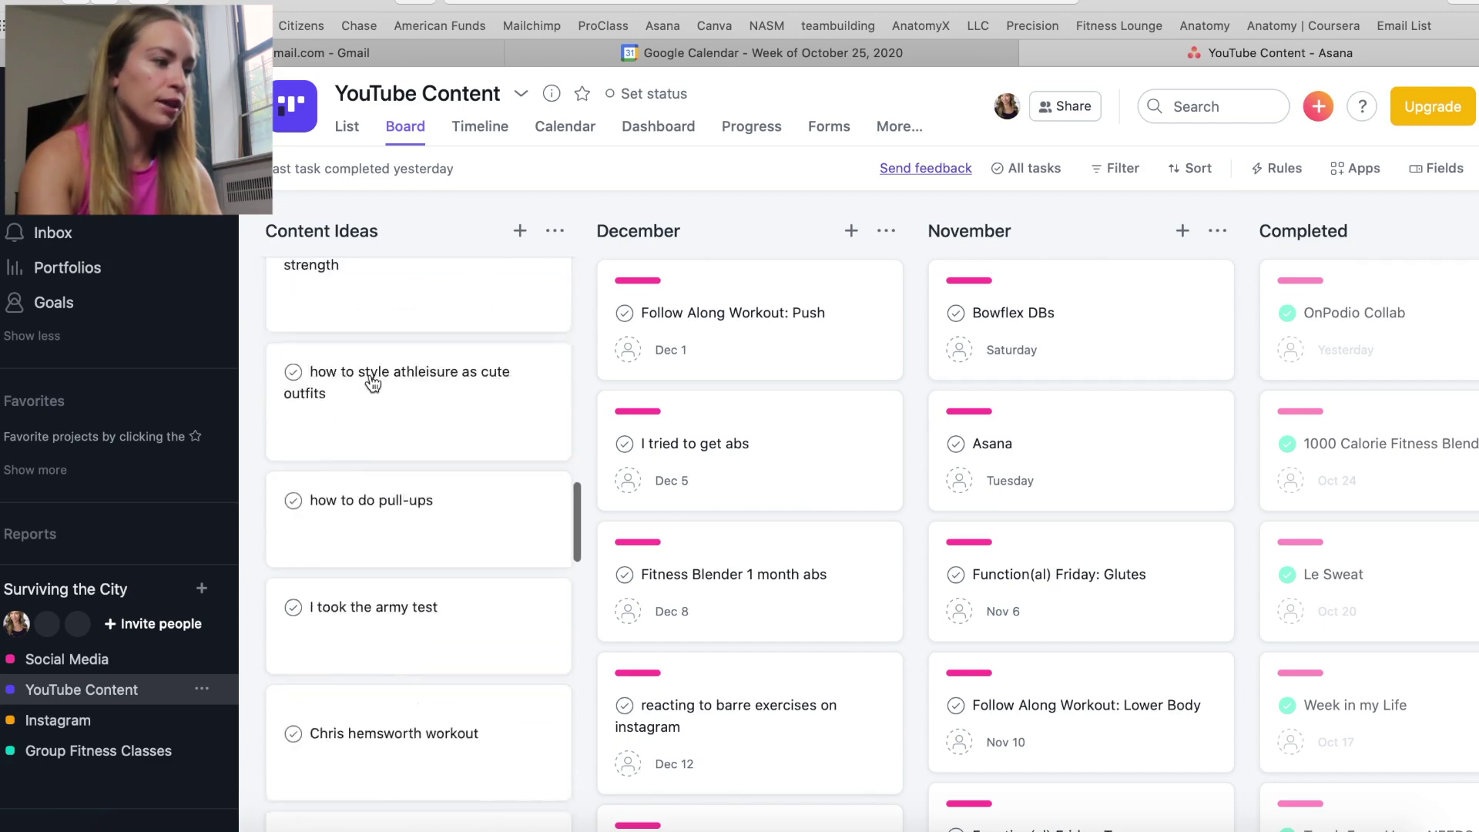
{"action": "scroll", "coordinate": [373, 383], "scroll_direction": "down", "scroll_amount": 10}
{"action": "scroll", "coordinate": [373, 383], "scroll_direction": "up", "scroll_amount": 15}
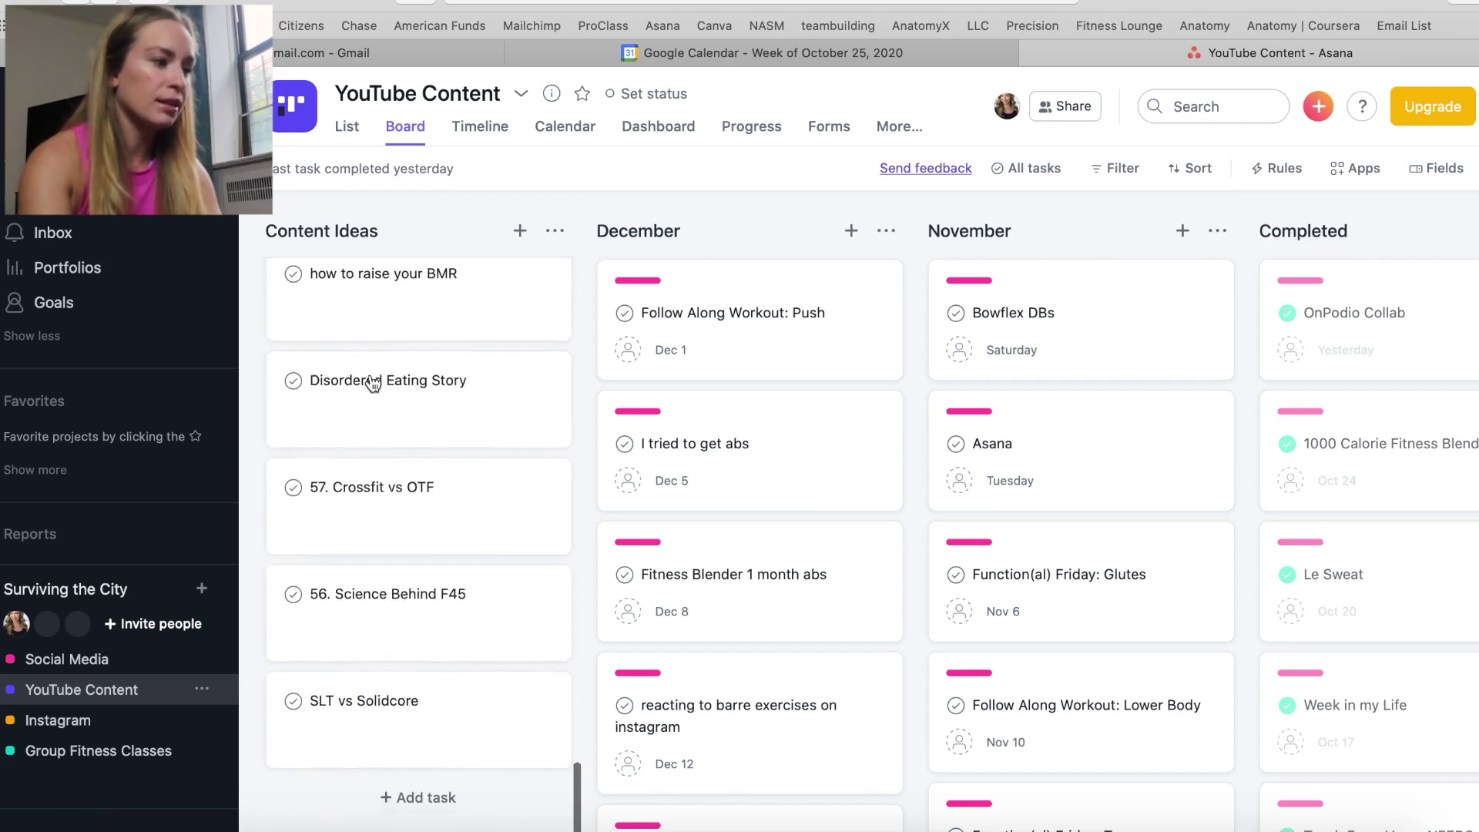
{"action": "scroll", "coordinate": [373, 383], "scroll_direction": "down", "scroll_amount": 15}
{"action": "scroll", "coordinate": [373, 383], "scroll_direction": "up", "scroll_amount": 8}
{"action": "scroll", "coordinate": [373, 383], "scroll_direction": "up", "scroll_amount": 15}
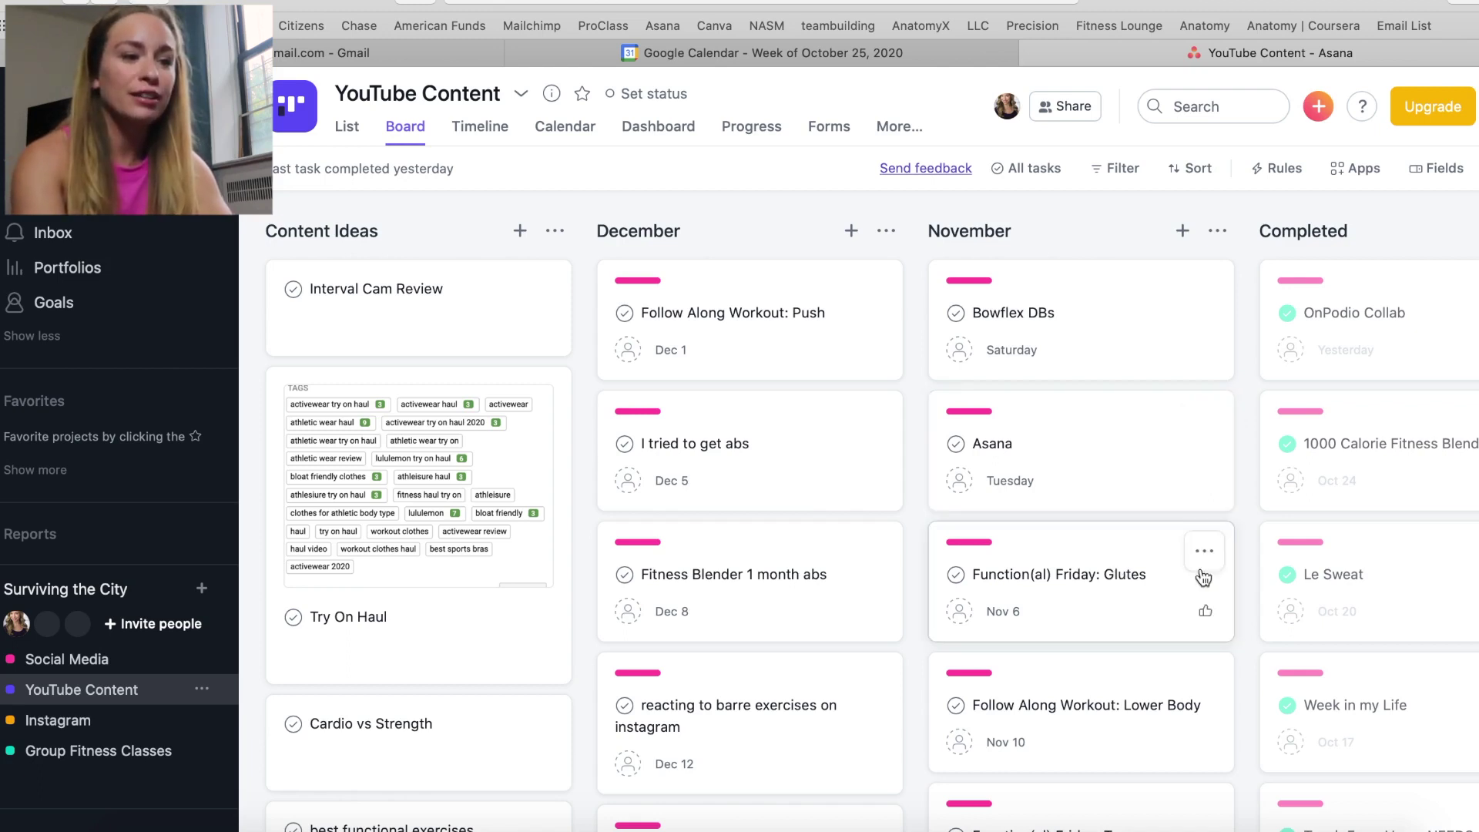
Look through the finished videos in the Completed column of the YouTube Content board.
{"action": "scroll", "coordinate": [1307, 577], "scroll_direction": "down", "scroll_amount": 8}
{"action": "scroll", "coordinate": [1308, 576], "scroll_direction": "down", "scroll_amount": 10}
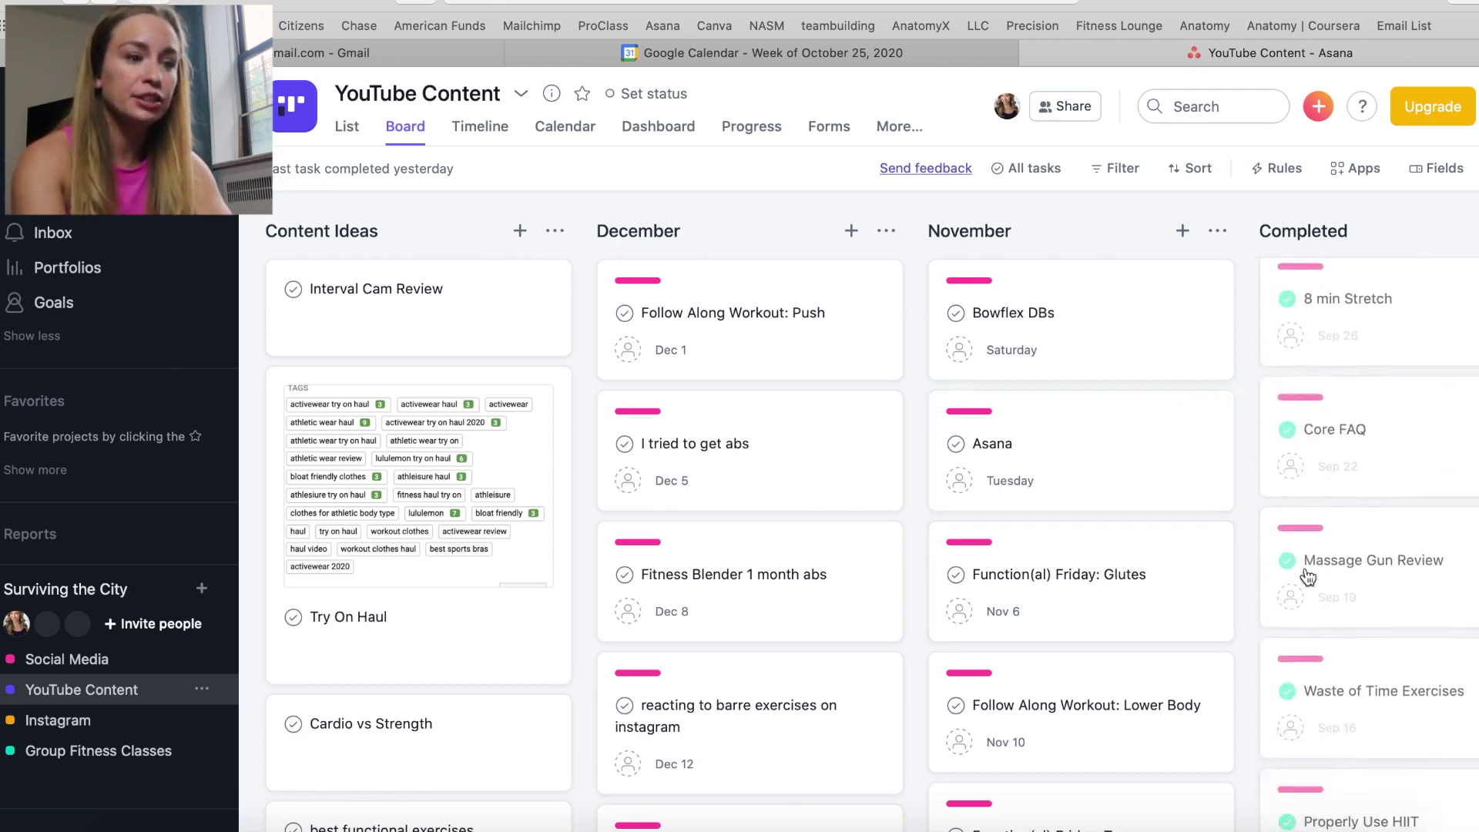
{"action": "scroll", "coordinate": [1308, 576], "scroll_direction": "up", "scroll_amount": 18}
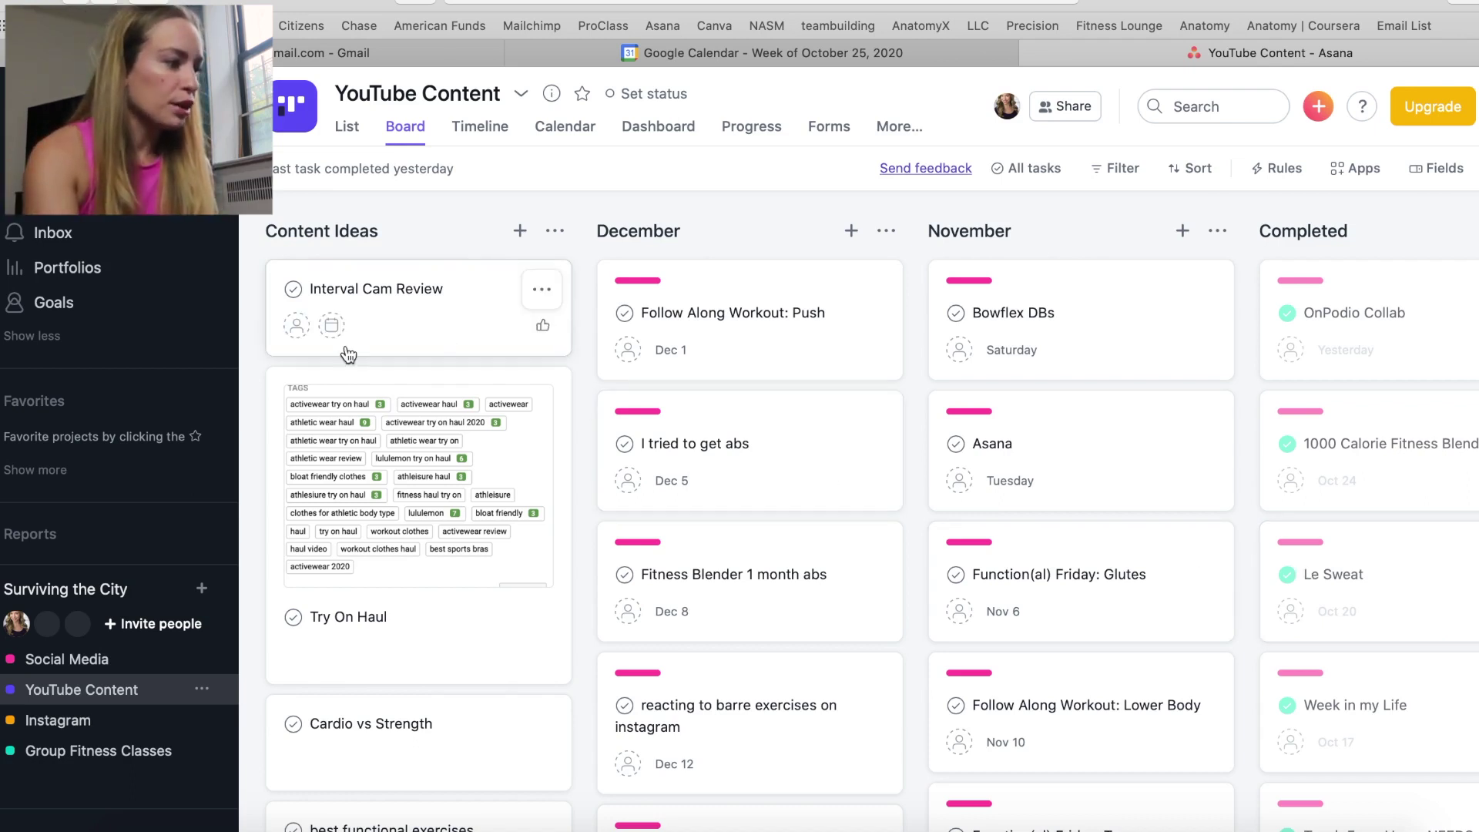
Open the Instagram project board and look over its planned posts, including the Reels column.
{"action": "left_click", "coordinate": [69, 724]}
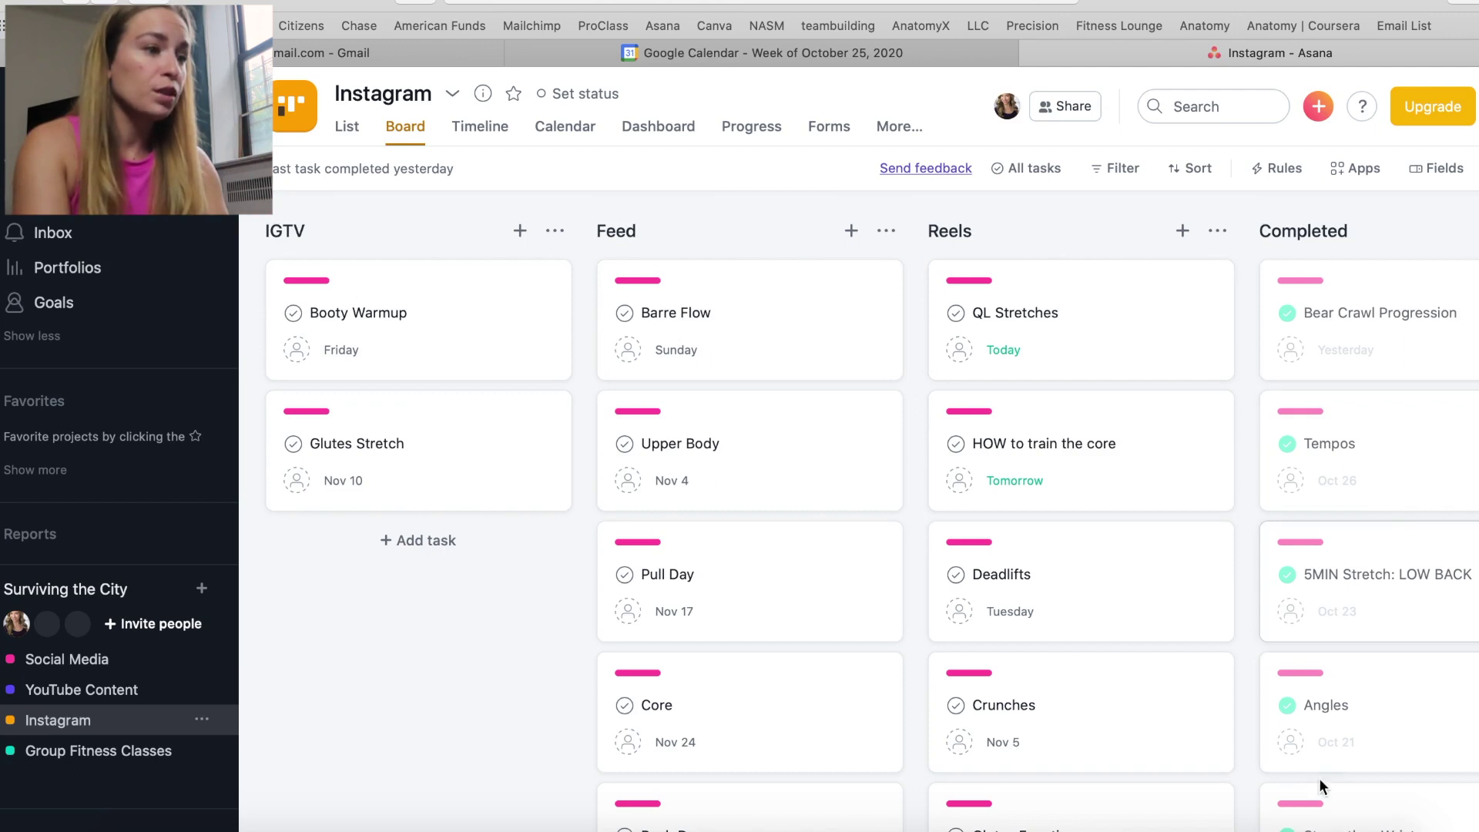
{"action": "scroll", "coordinate": [1008, 647], "scroll_direction": "down", "scroll_amount": 6}
{"action": "scroll", "coordinate": [1010, 648], "scroll_direction": "up", "scroll_amount": 8}
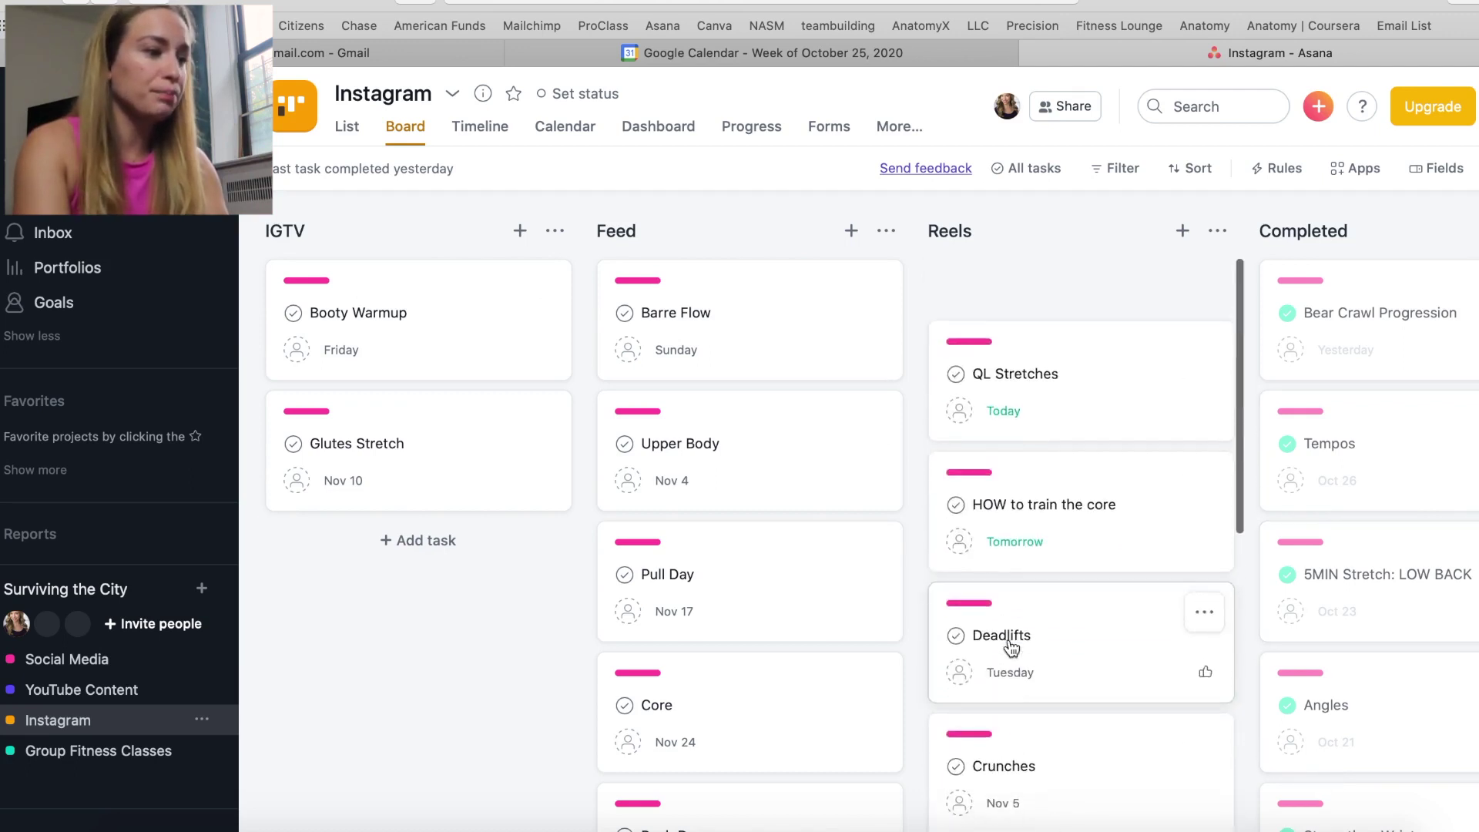
{"action": "scroll", "coordinate": [709, 673], "scroll_direction": "down", "scroll_amount": 2}
{"action": "scroll", "coordinate": [710, 674], "scroll_direction": "up", "scroll_amount": 2}
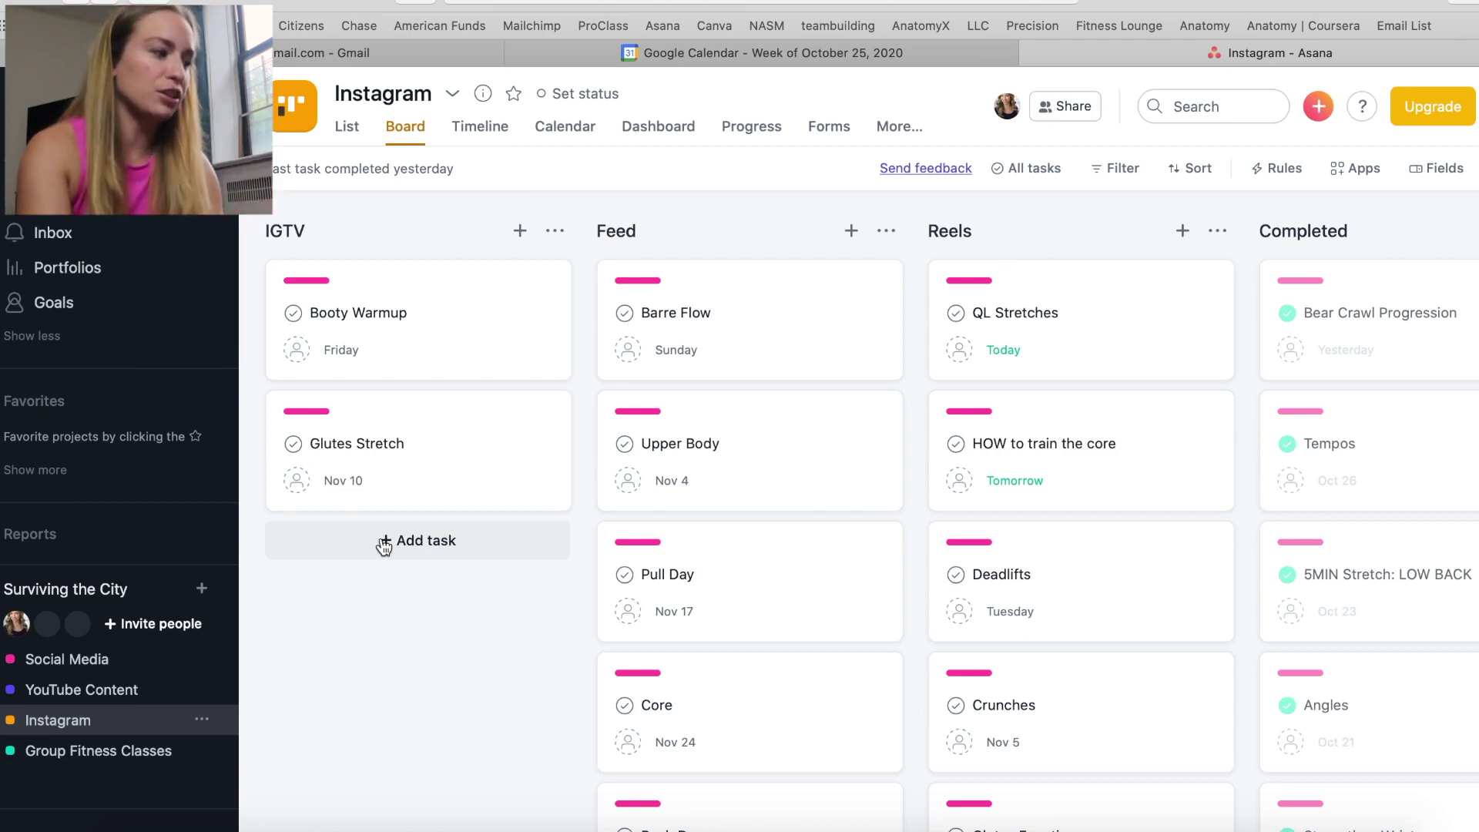
Open the Social Media project calendar with weekends shown and examine the combined Instagram and YouTube schedule.
{"action": "left_click", "coordinate": [42, 667]}
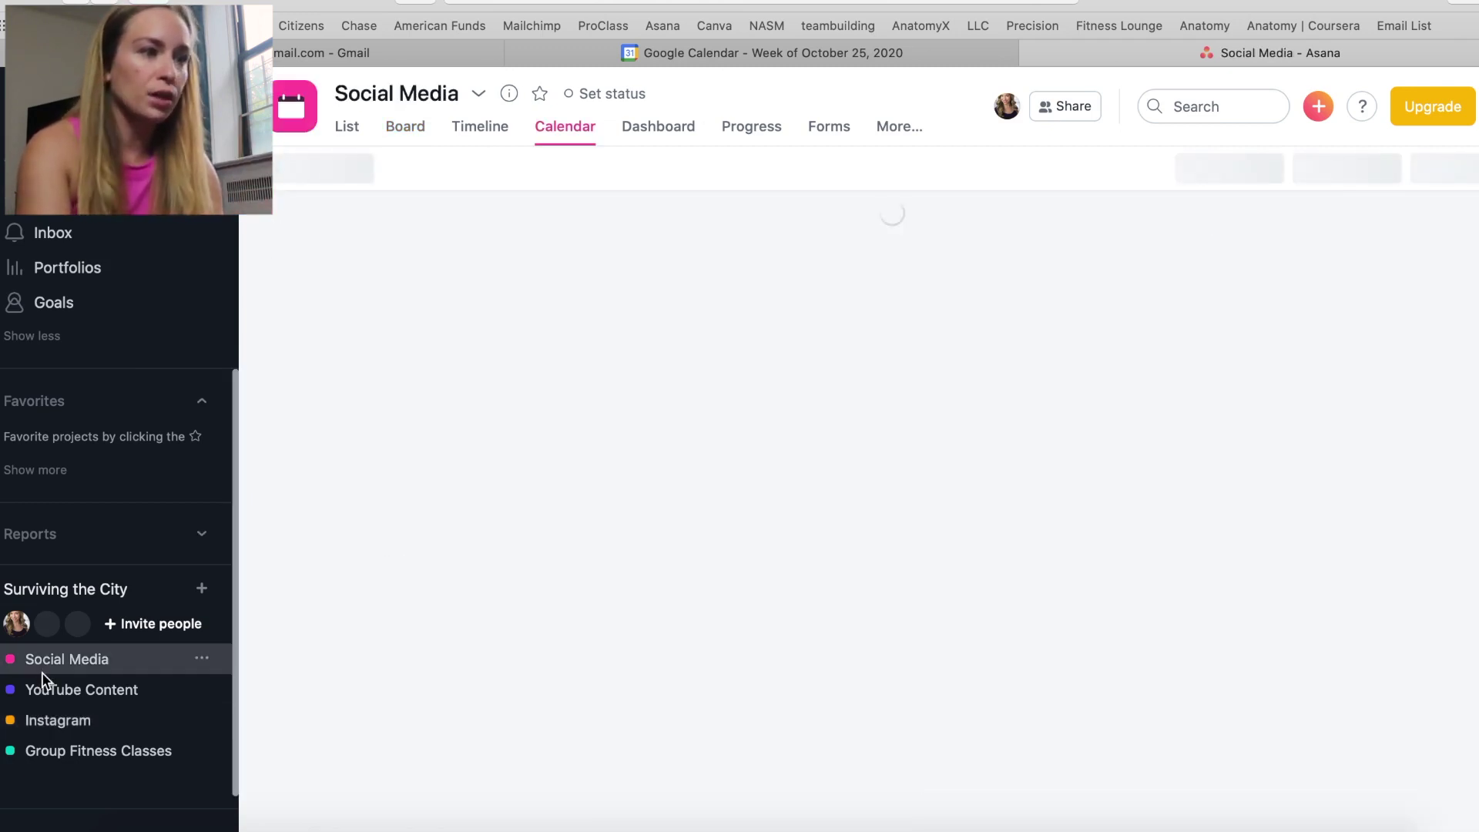
{"action": "left_click", "coordinate": [1175, 167]}
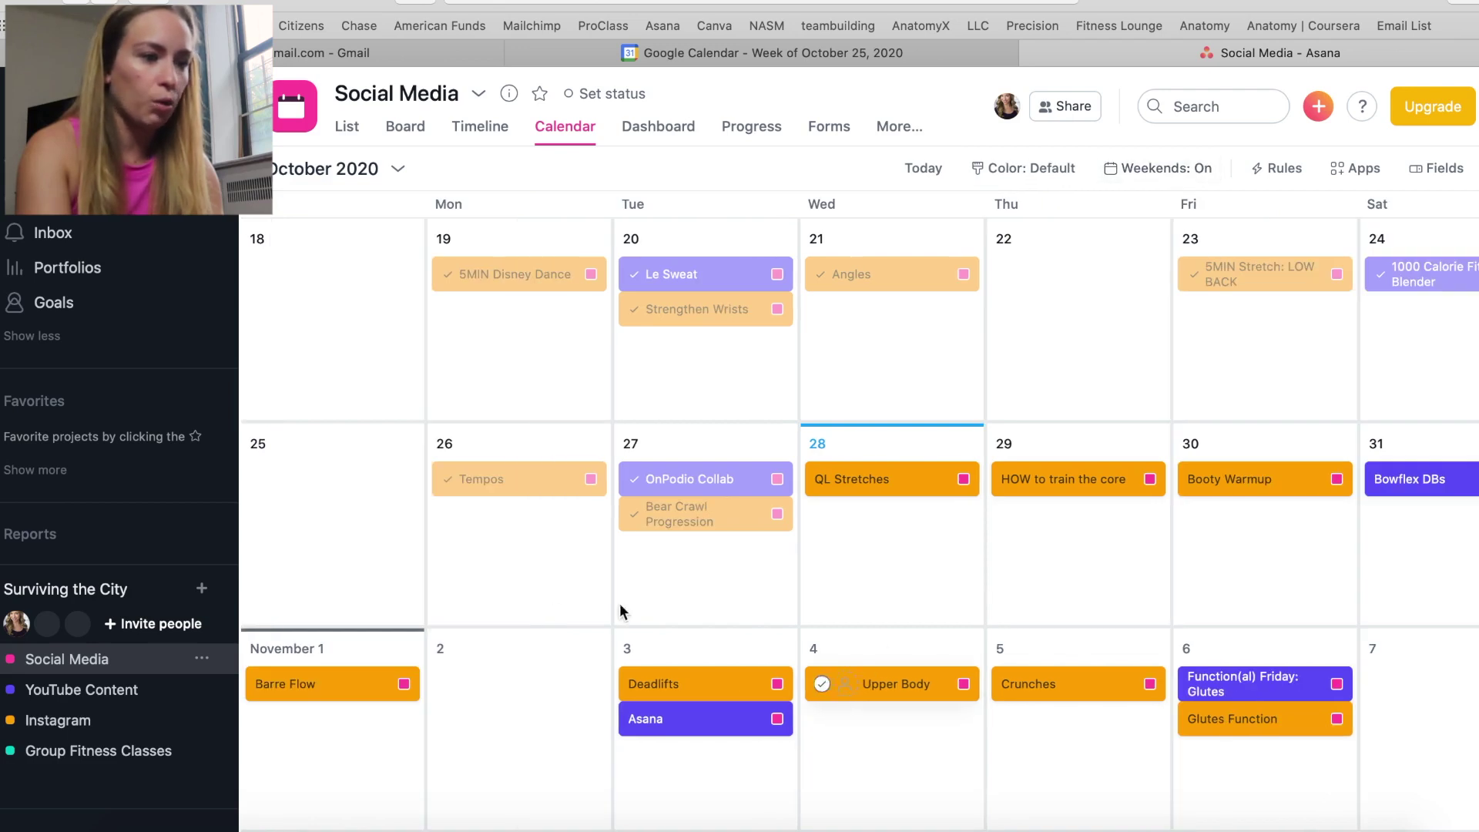
{"action": "scroll", "coordinate": [537, 614], "scroll_direction": "down", "scroll_amount": 3}
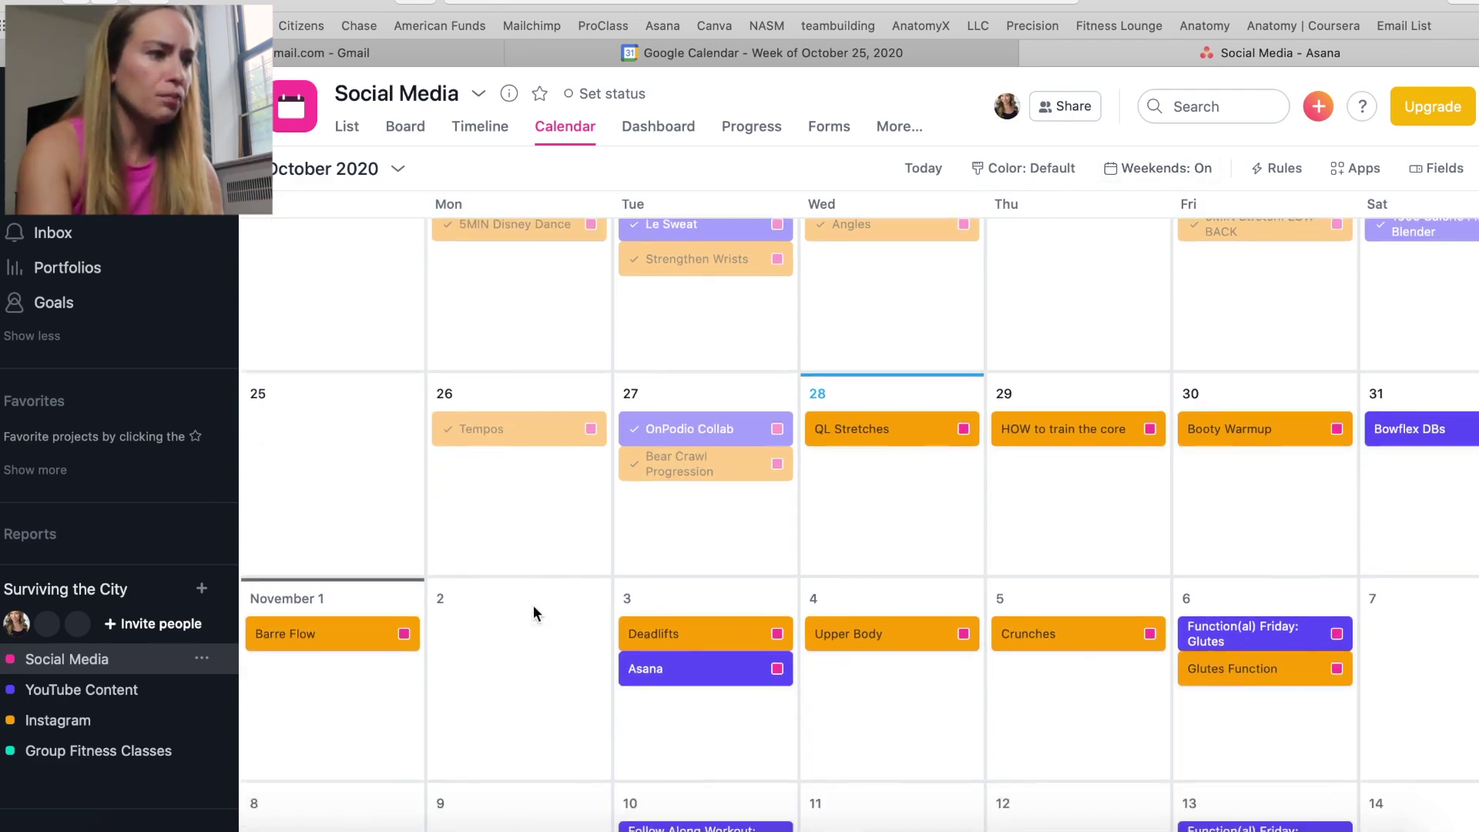
{"action": "scroll", "coordinate": [537, 614], "scroll_direction": "up", "scroll_amount": 5}
{"action": "scroll", "coordinate": [537, 614], "scroll_direction": "down", "scroll_amount": 3}
{"action": "scroll", "coordinate": [537, 614], "scroll_direction": "down", "scroll_amount": 3}
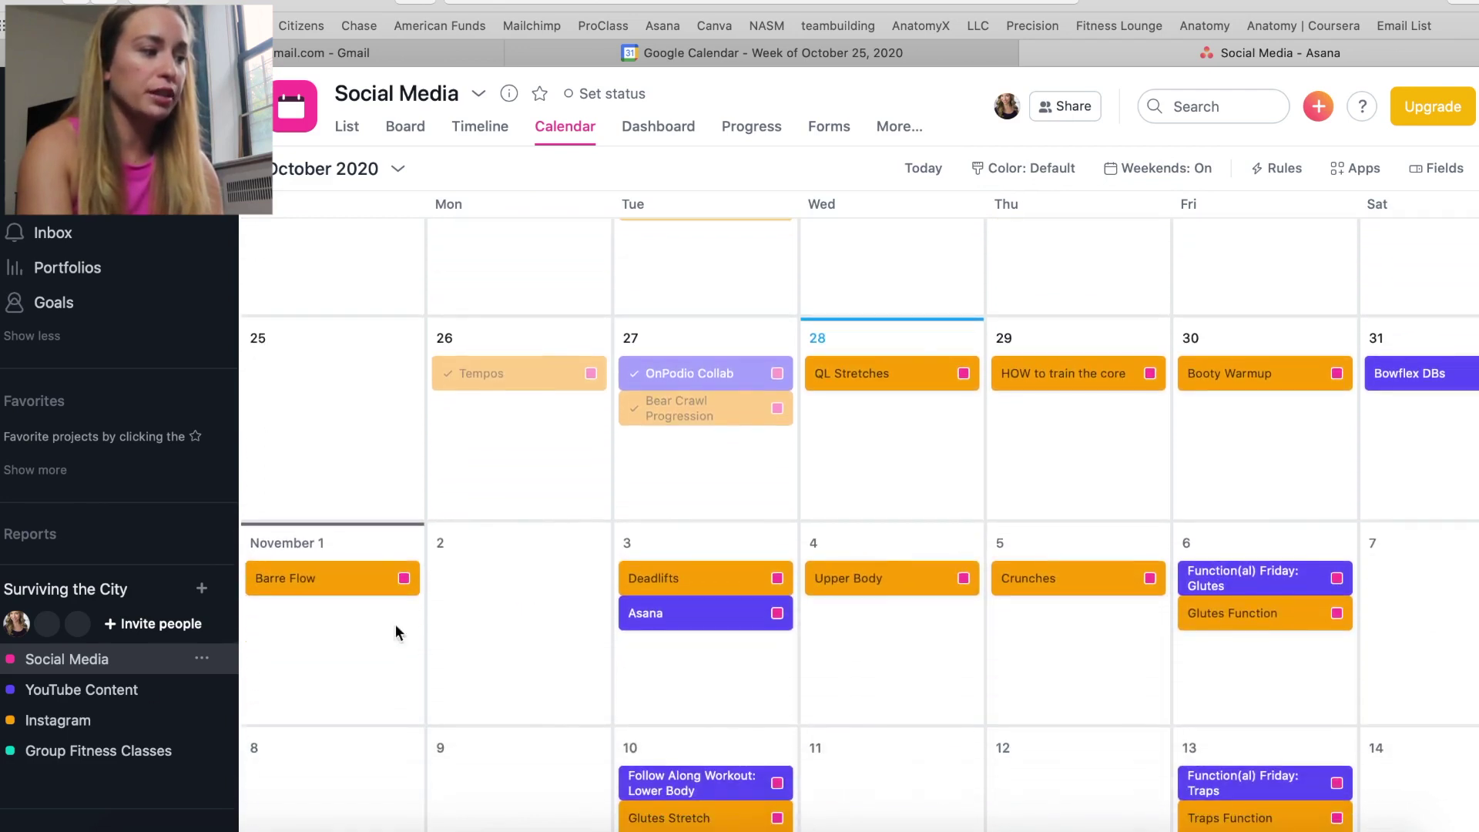
Open the Bowflex DBs task in the YouTube Content project and view the projects it can be added to.
{"action": "left_click", "coordinate": [100, 691]}
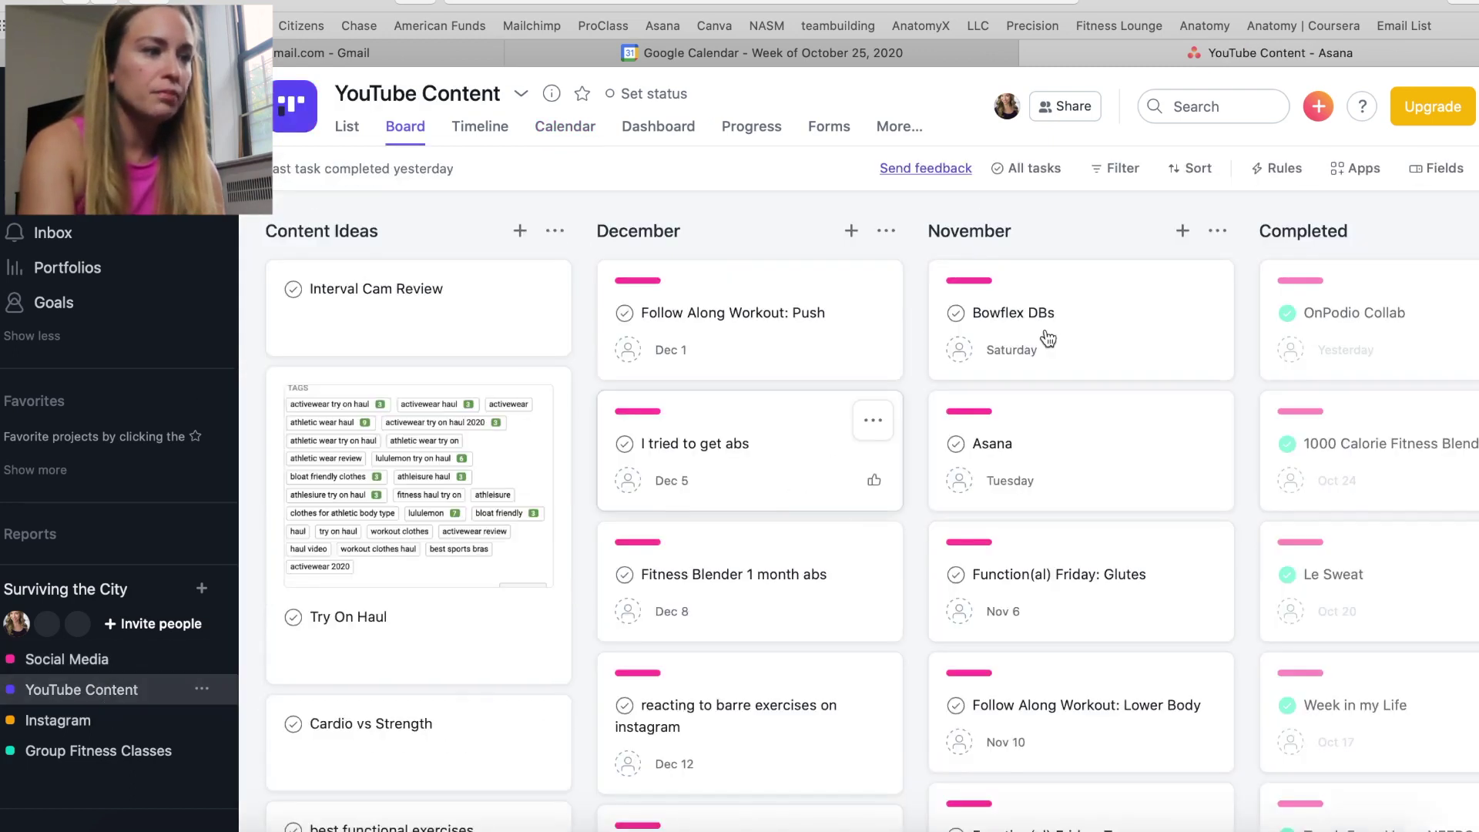
{"action": "left_click", "coordinate": [1079, 324]}
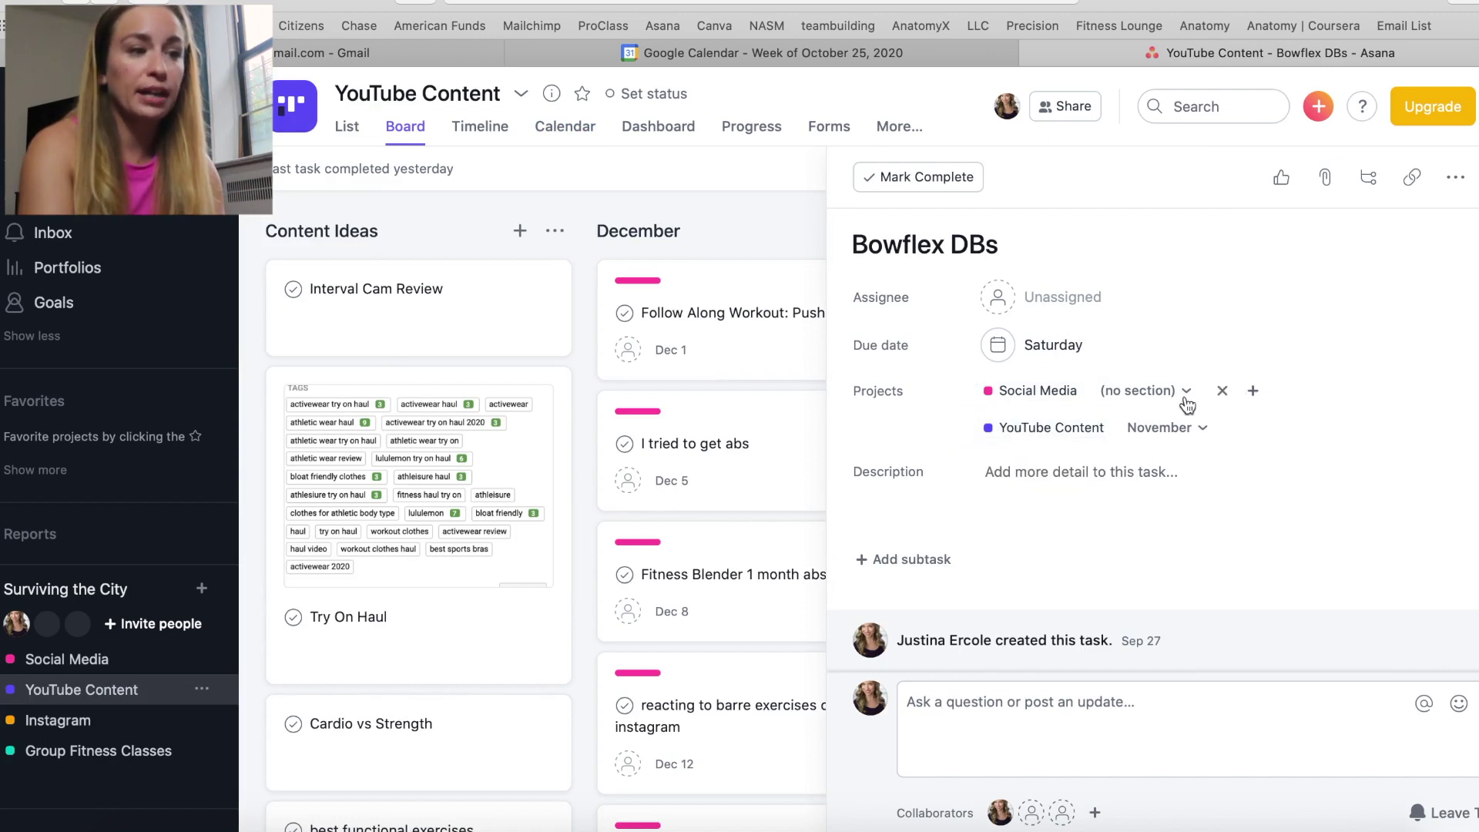
{"action": "left_click", "coordinate": [1269, 390]}
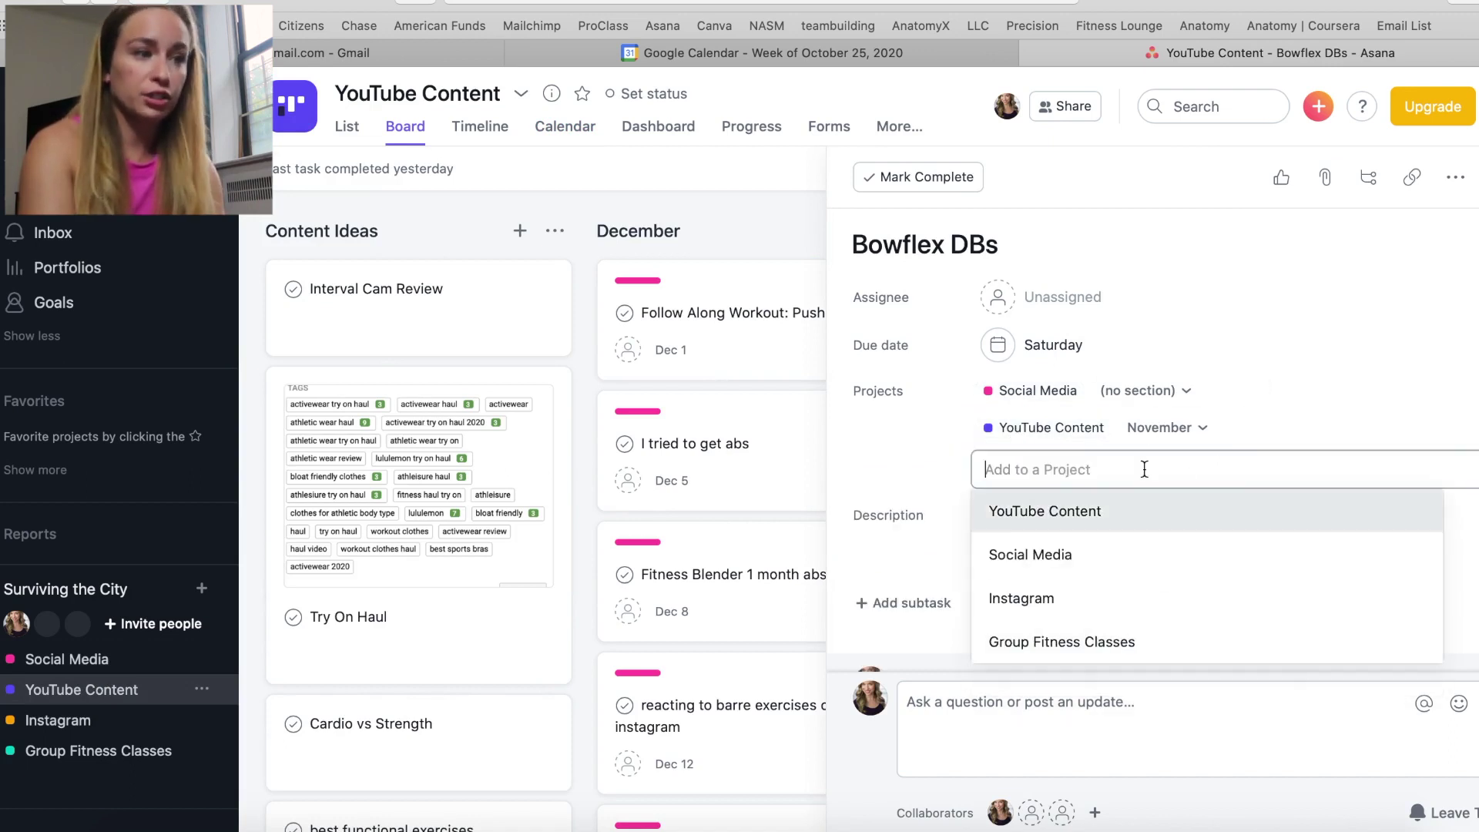
{"action": "left_click", "coordinate": [1172, 172]}
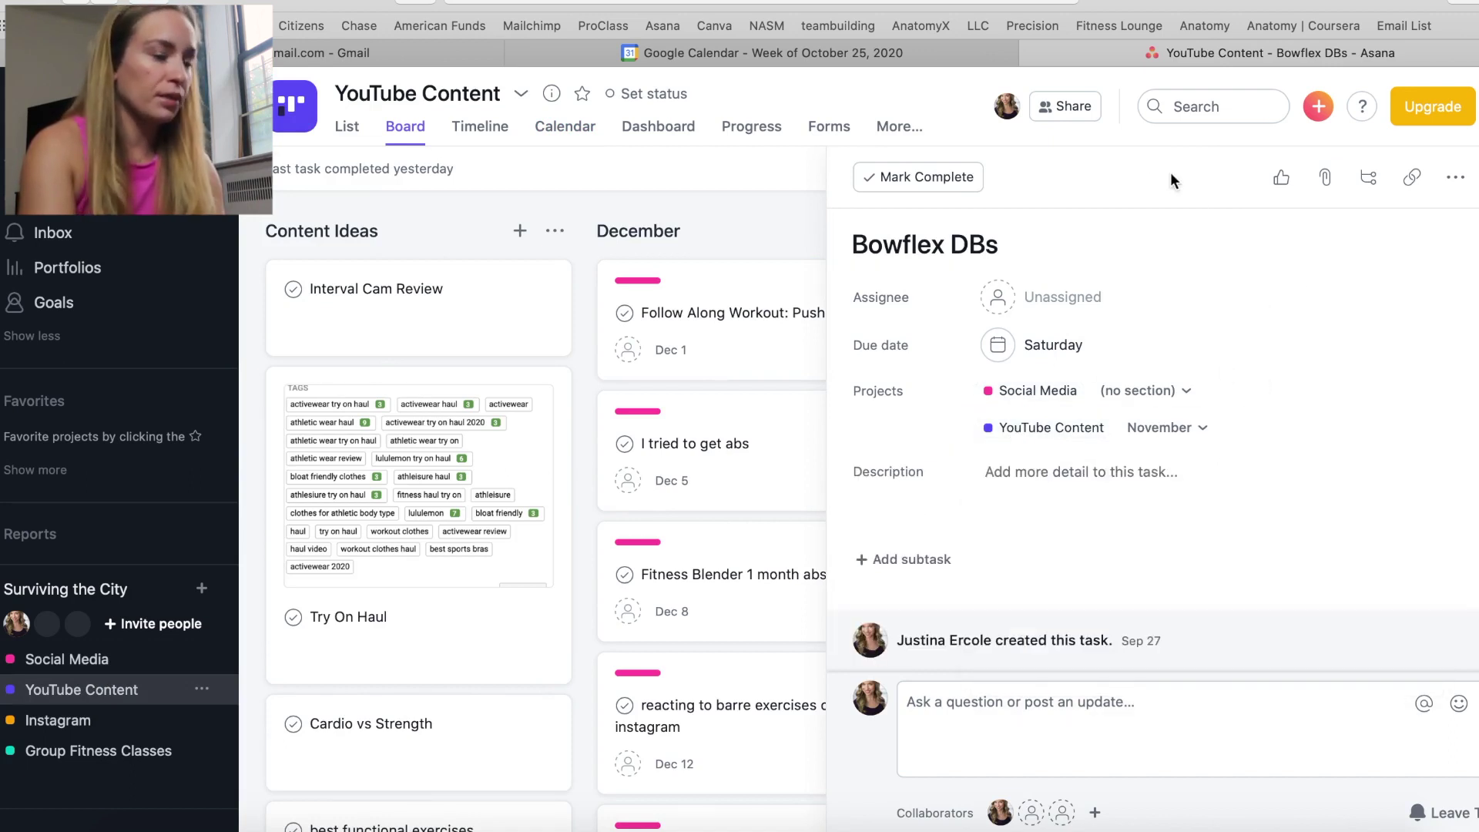
Return to the Social Media project calendar, show weekends, and review the posts around October 28 and early November.
{"action": "left_click", "coordinate": [146, 659]}
{"action": "left_click", "coordinate": [1141, 169]}
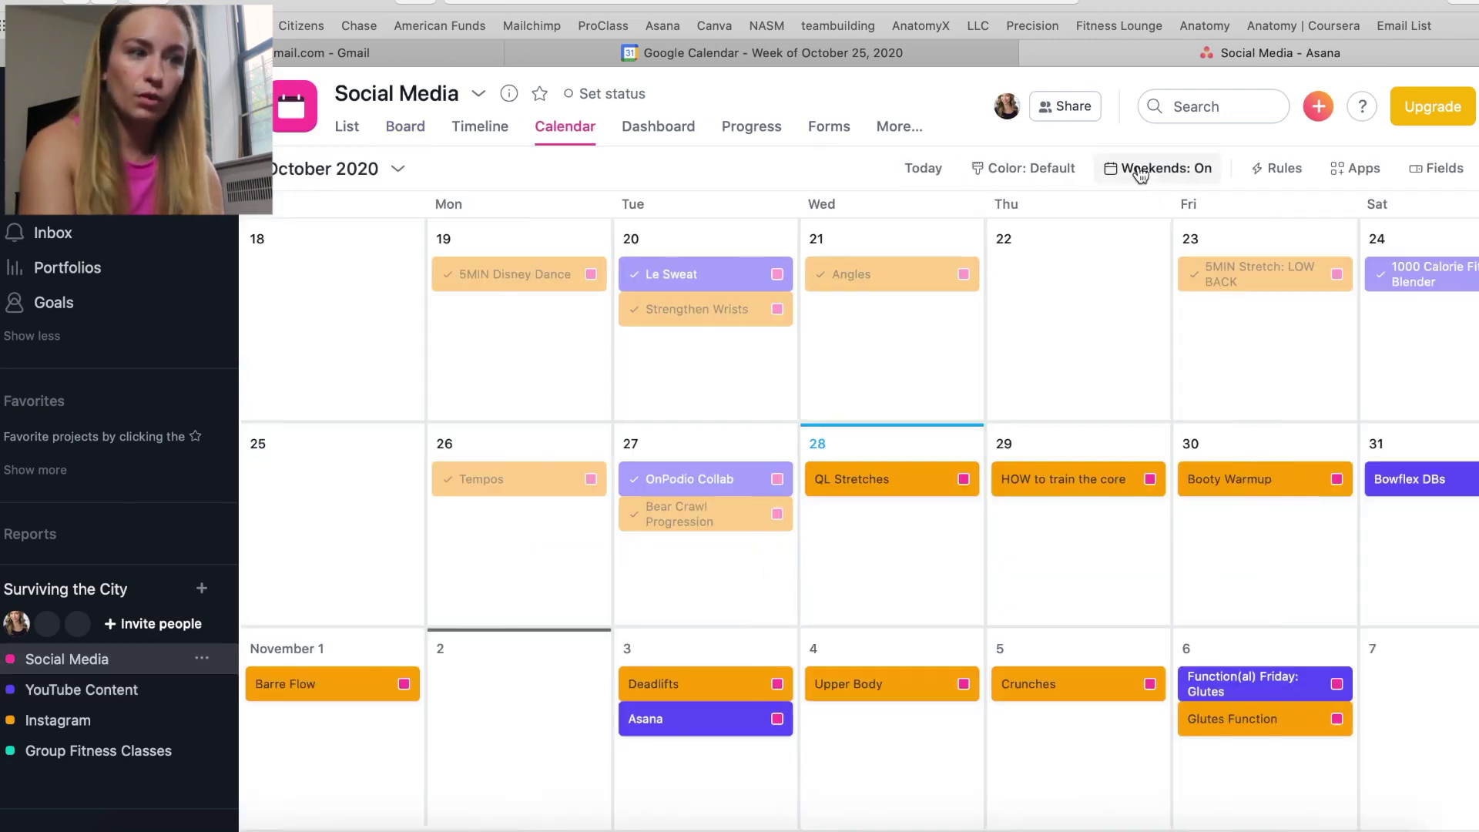
{"action": "scroll", "coordinate": [1090, 419], "scroll_direction": "down", "scroll_amount": 2}
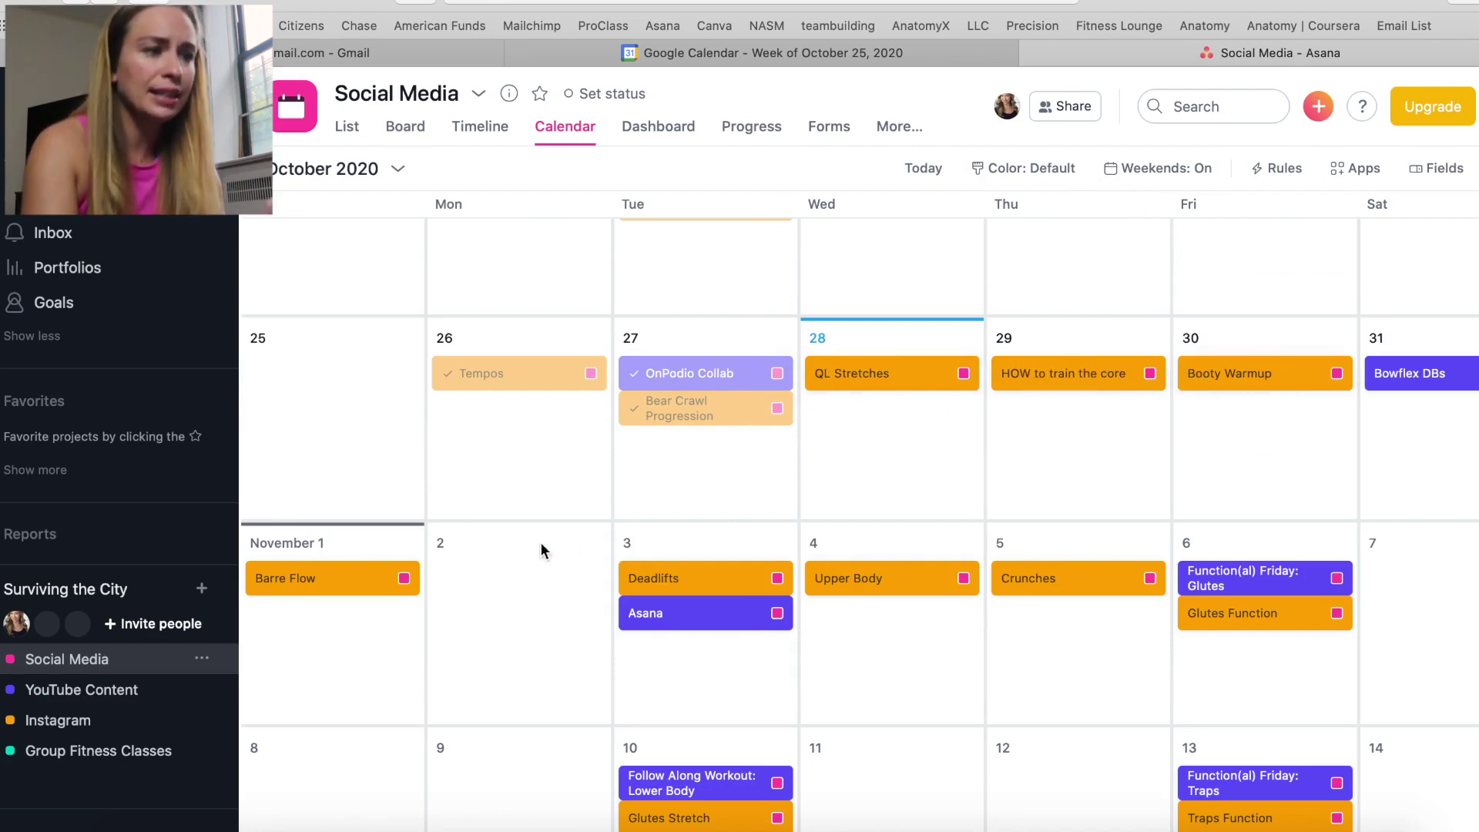
{"action": "scroll", "coordinate": [542, 548], "scroll_direction": "down", "scroll_amount": 2}
{"action": "left_click_drag", "start_coordinate": [745, 418], "coordinate": [886, 325]}
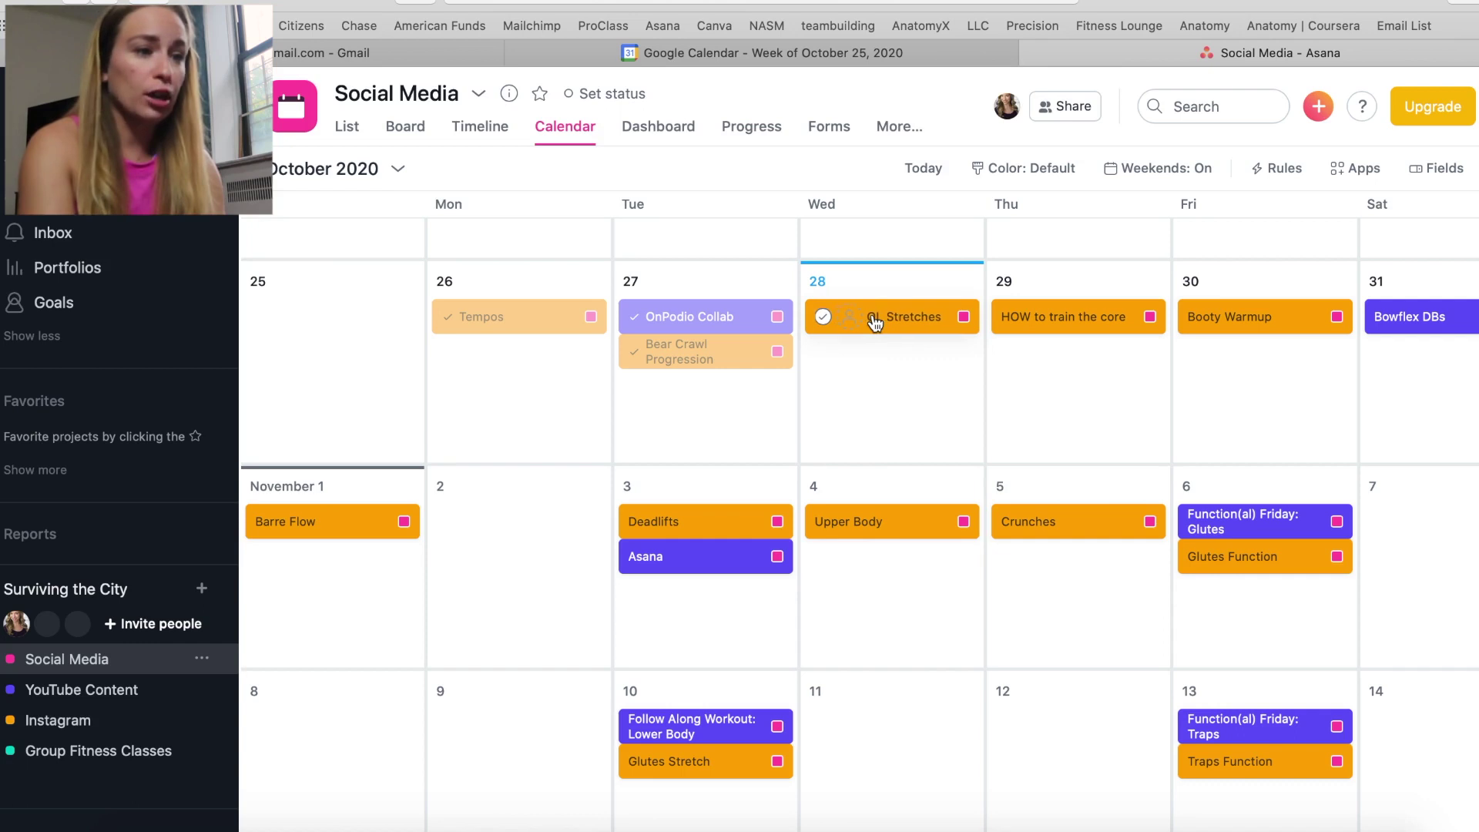
{"action": "mouse_move", "coordinate": [875, 323]}
{"action": "left_mouse_down"}
{"action": "mouse_move", "coordinate": [1433, 396]}
{"action": "mouse_move", "coordinate": [835, 330]}
{"action": "mouse_move", "coordinate": [875, 319]}
{"action": "left_mouse_up"}
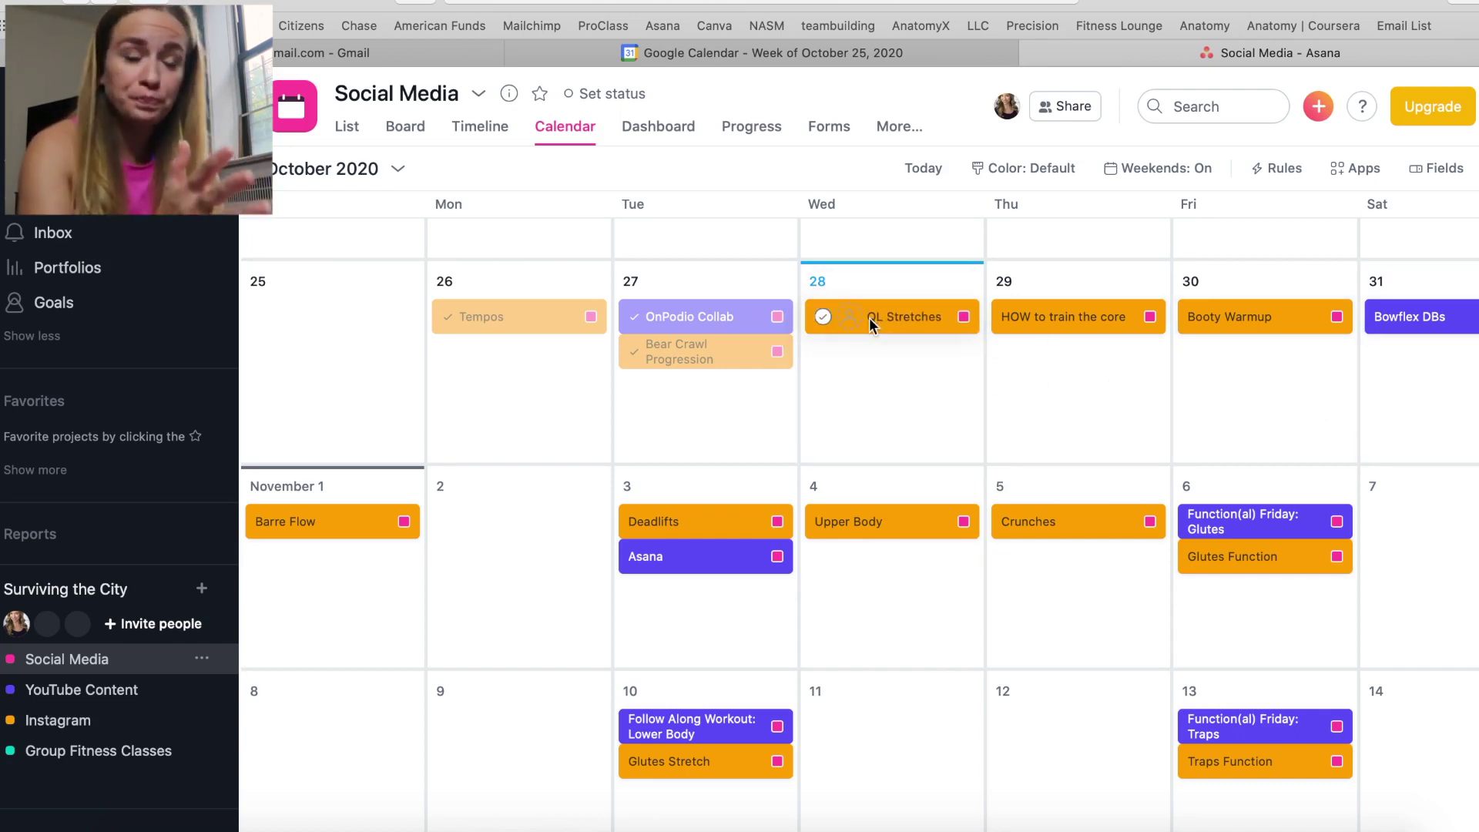
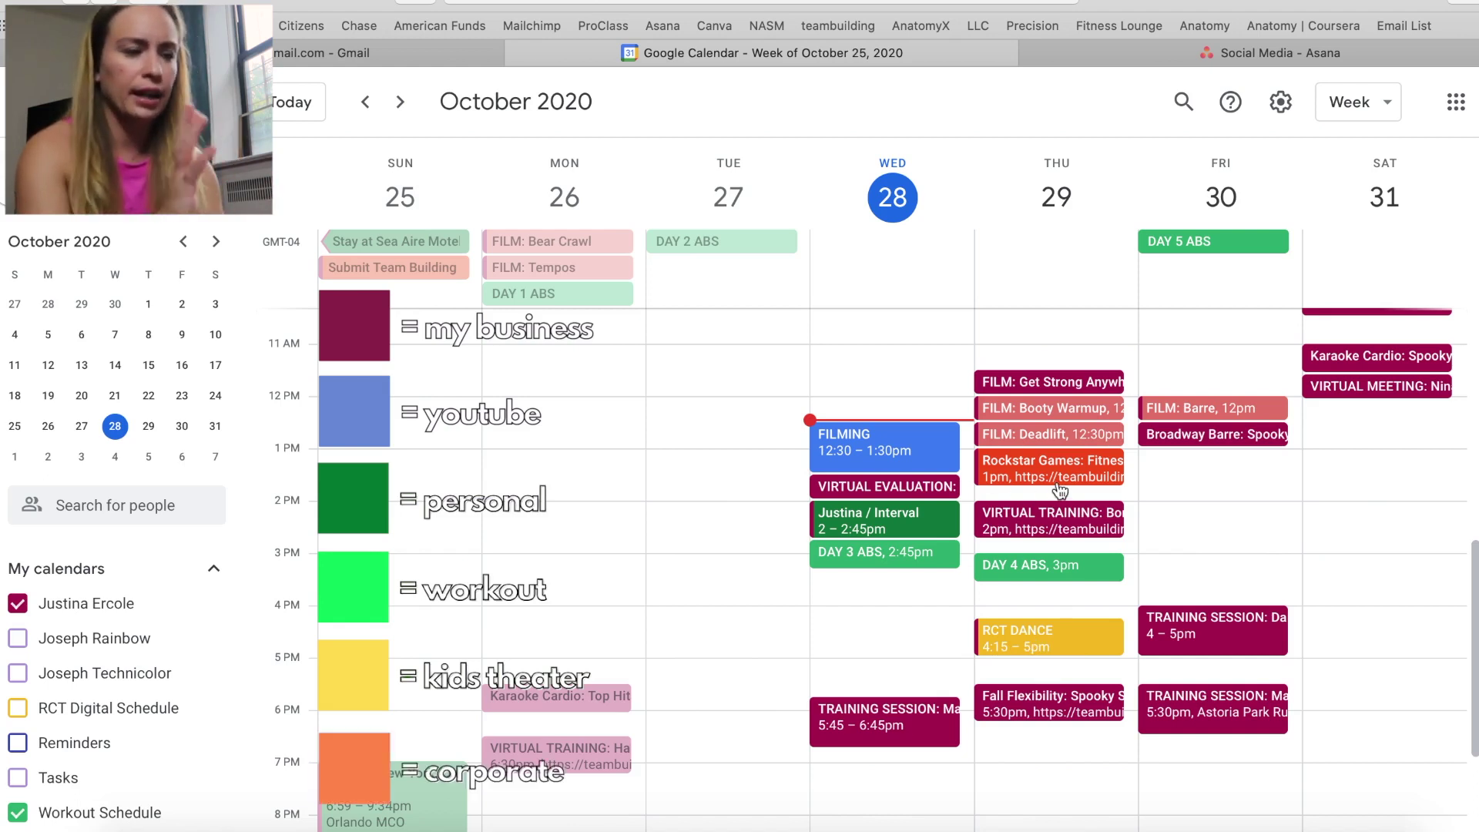
Examine the color-coded classes, filming, uploads and workouts in Google Calendar for the week of October 25, 2020.
{"action": "scroll", "coordinate": [1060, 490], "scroll_direction": "up", "scroll_amount": 5}
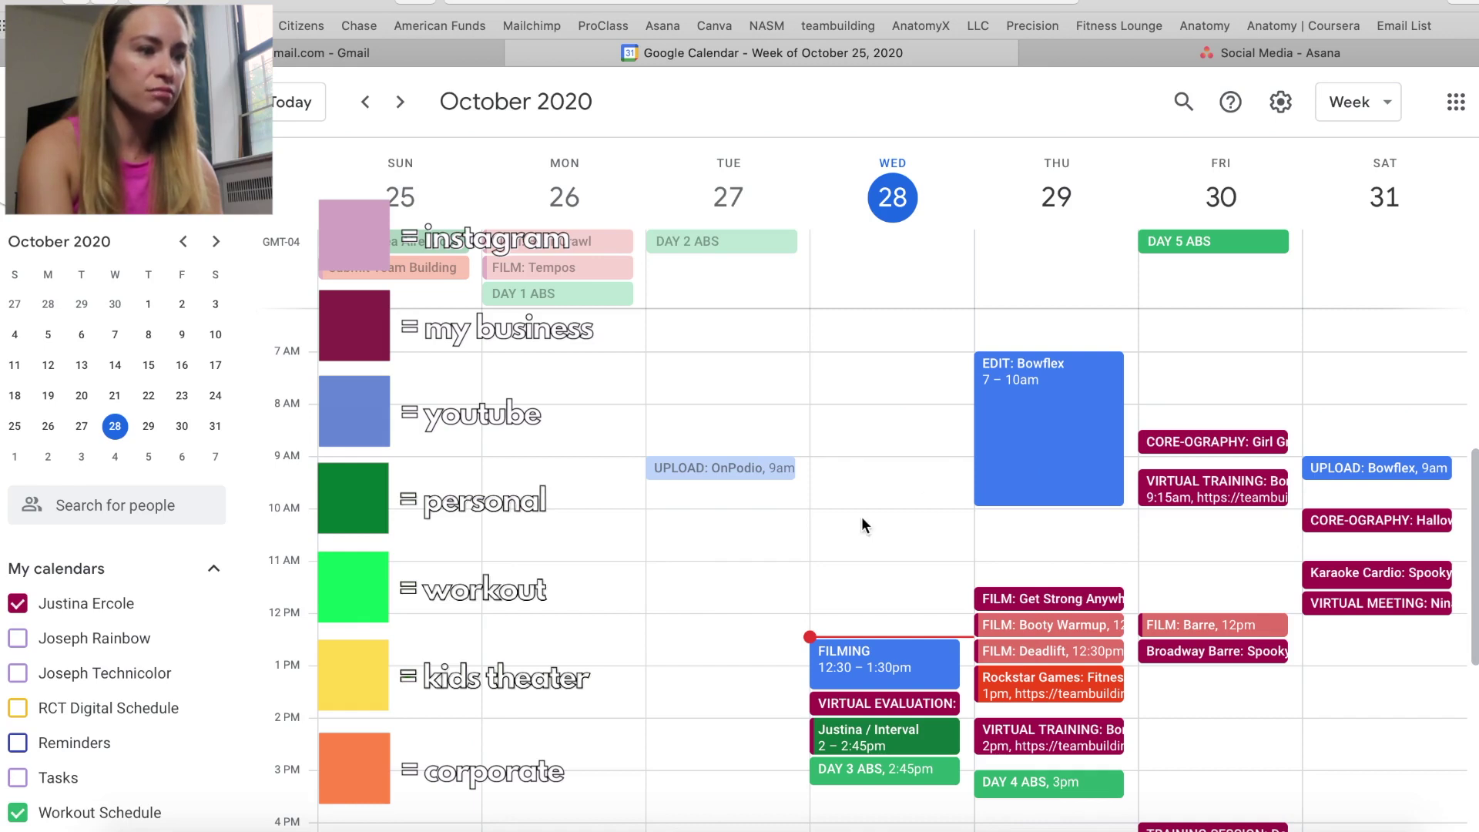
{"action": "scroll", "coordinate": [861, 516], "scroll_direction": "down", "scroll_amount": 3}
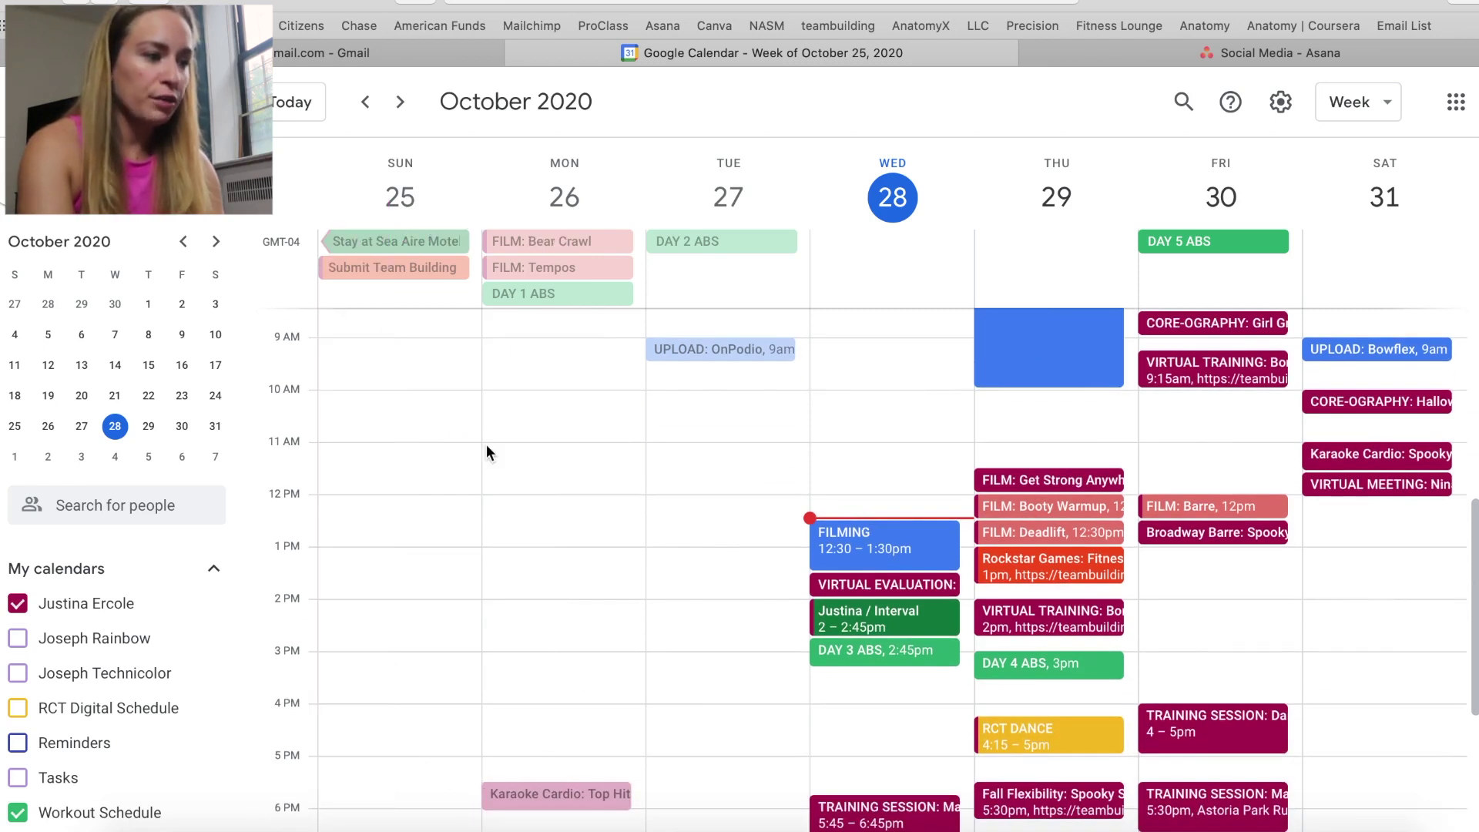
{"action": "scroll", "coordinate": [572, 586], "scroll_direction": "down", "scroll_amount": 1}
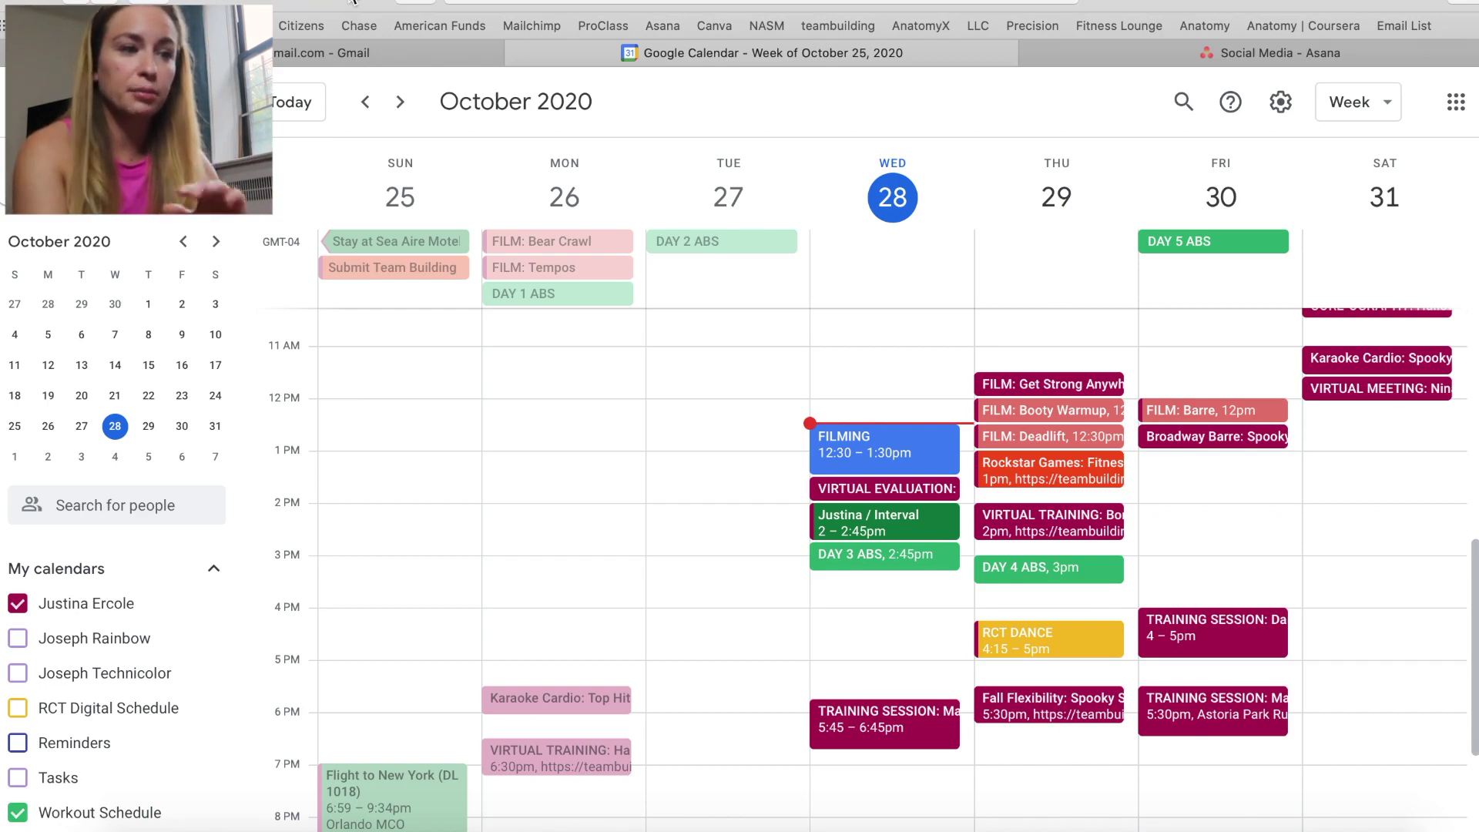
{"action": "scroll", "coordinate": [757, 368], "scroll_direction": "up", "scroll_amount": 5}
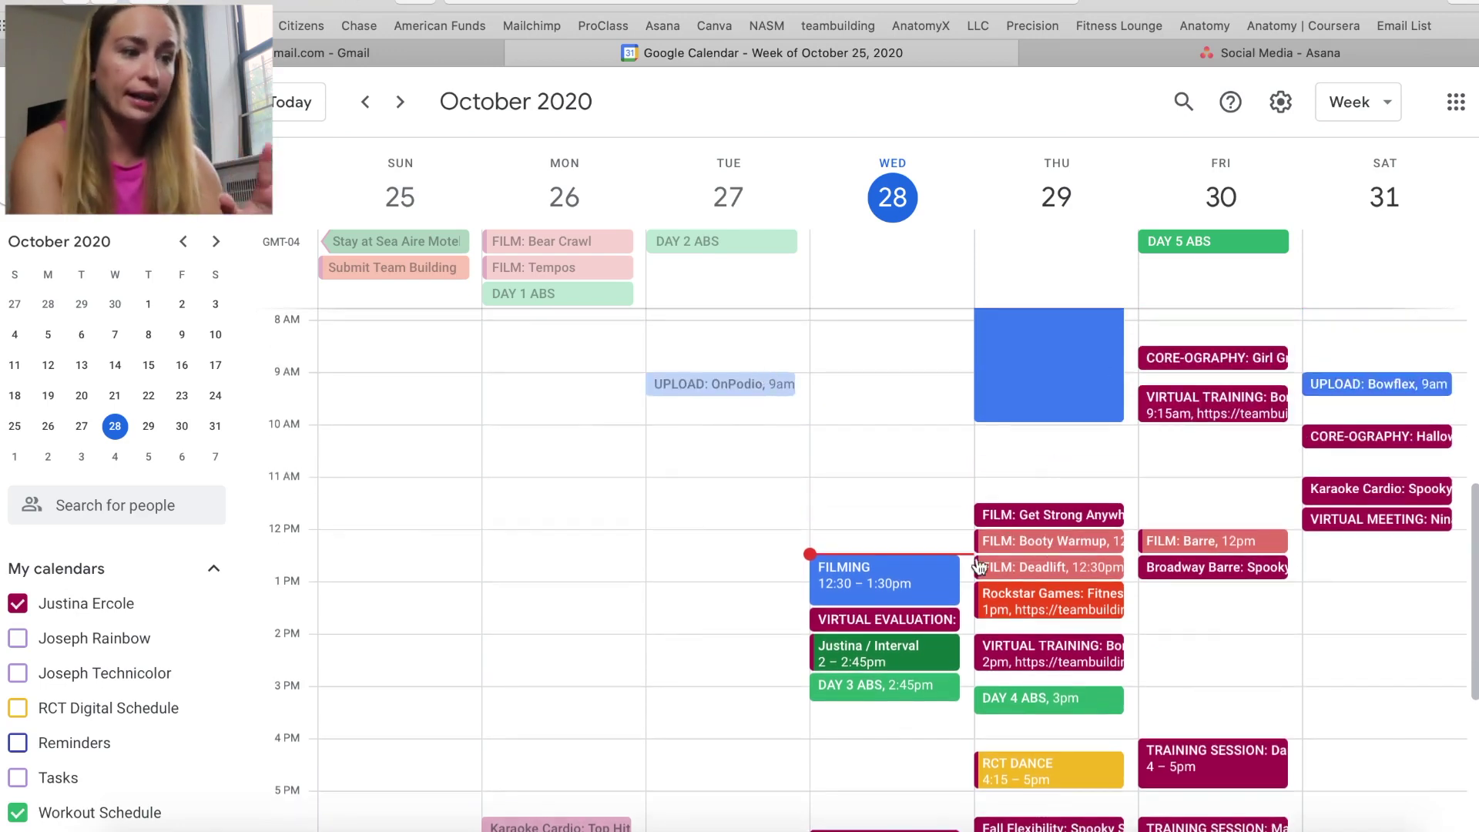
{"action": "scroll", "coordinate": [950, 567], "scroll_direction": "down", "scroll_amount": 5}
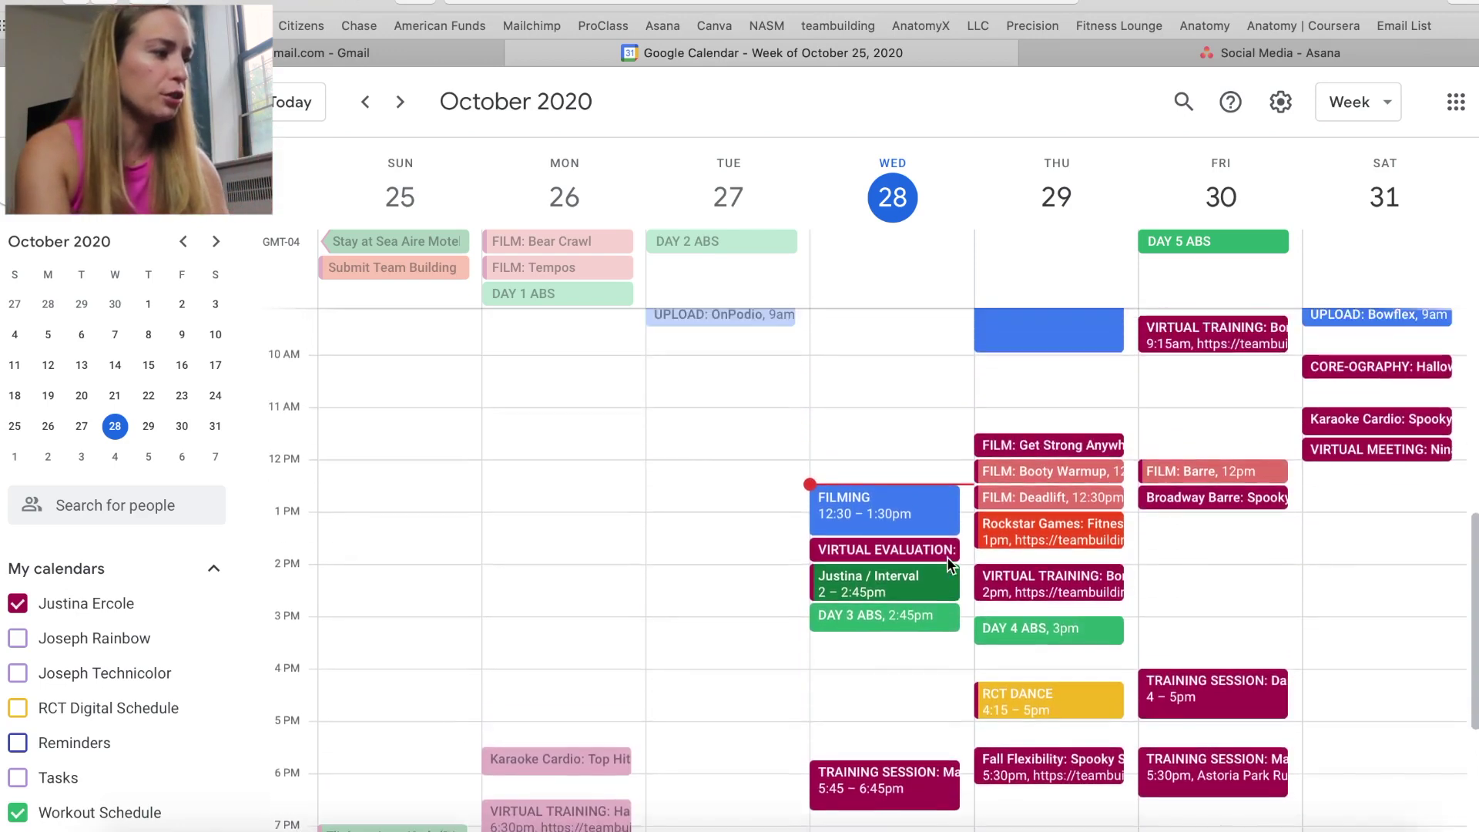
{"action": "scroll", "coordinate": [950, 567], "scroll_direction": "down", "scroll_amount": 1}
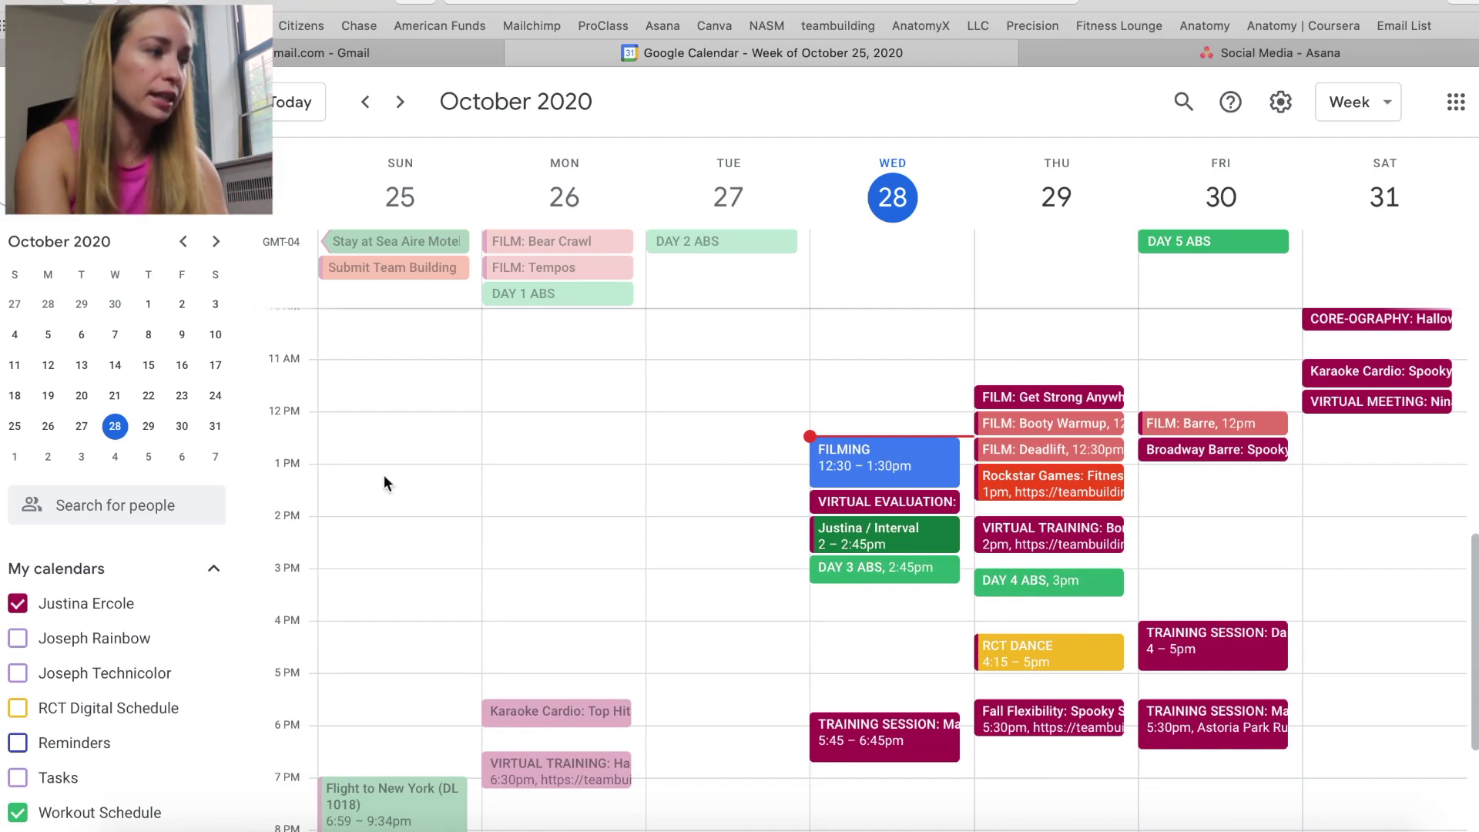
Open the week of November 1, 2020 and review its classes, filming and upload events.
{"action": "left_click", "coordinate": [11, 459]}
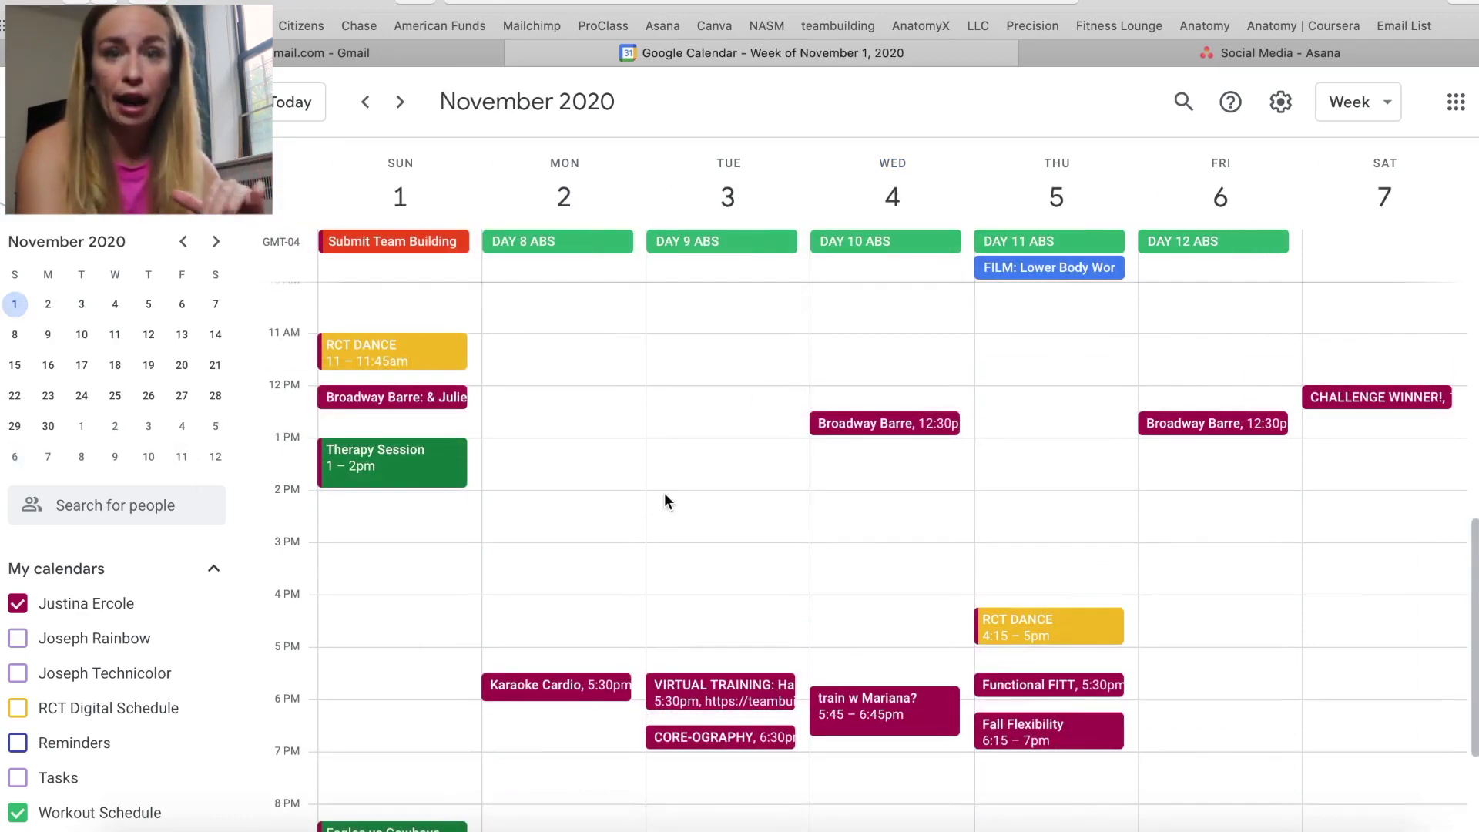
{"action": "scroll", "coordinate": [664, 501], "scroll_direction": "up", "scroll_amount": 2}
{"action": "scroll", "coordinate": [664, 494], "scroll_direction": "up", "scroll_amount": 3}
{"action": "scroll", "coordinate": [664, 494], "scroll_direction": "down", "scroll_amount": 3}
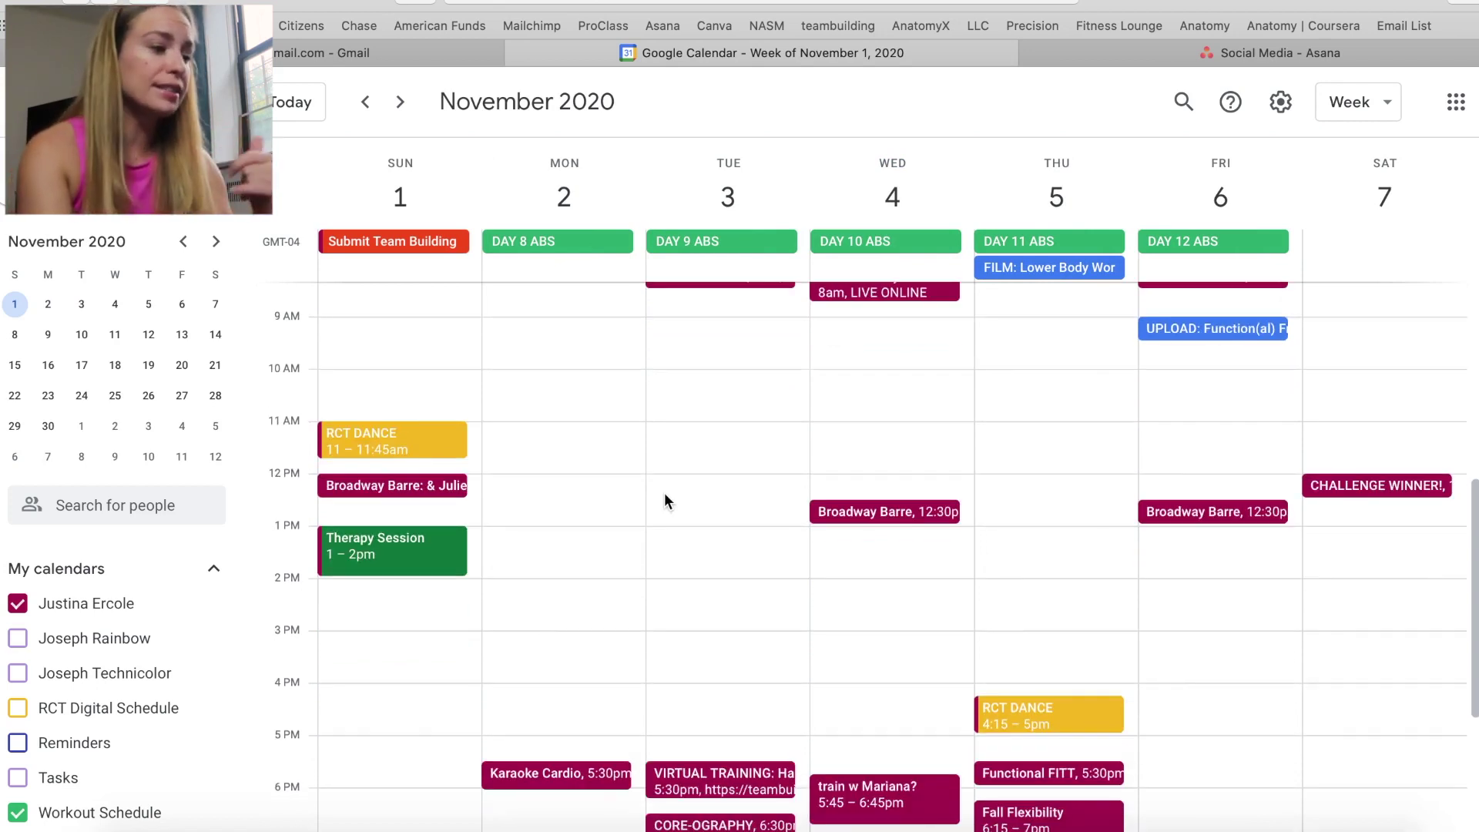
{"action": "scroll", "coordinate": [667, 502], "scroll_direction": "down", "scroll_amount": 2}
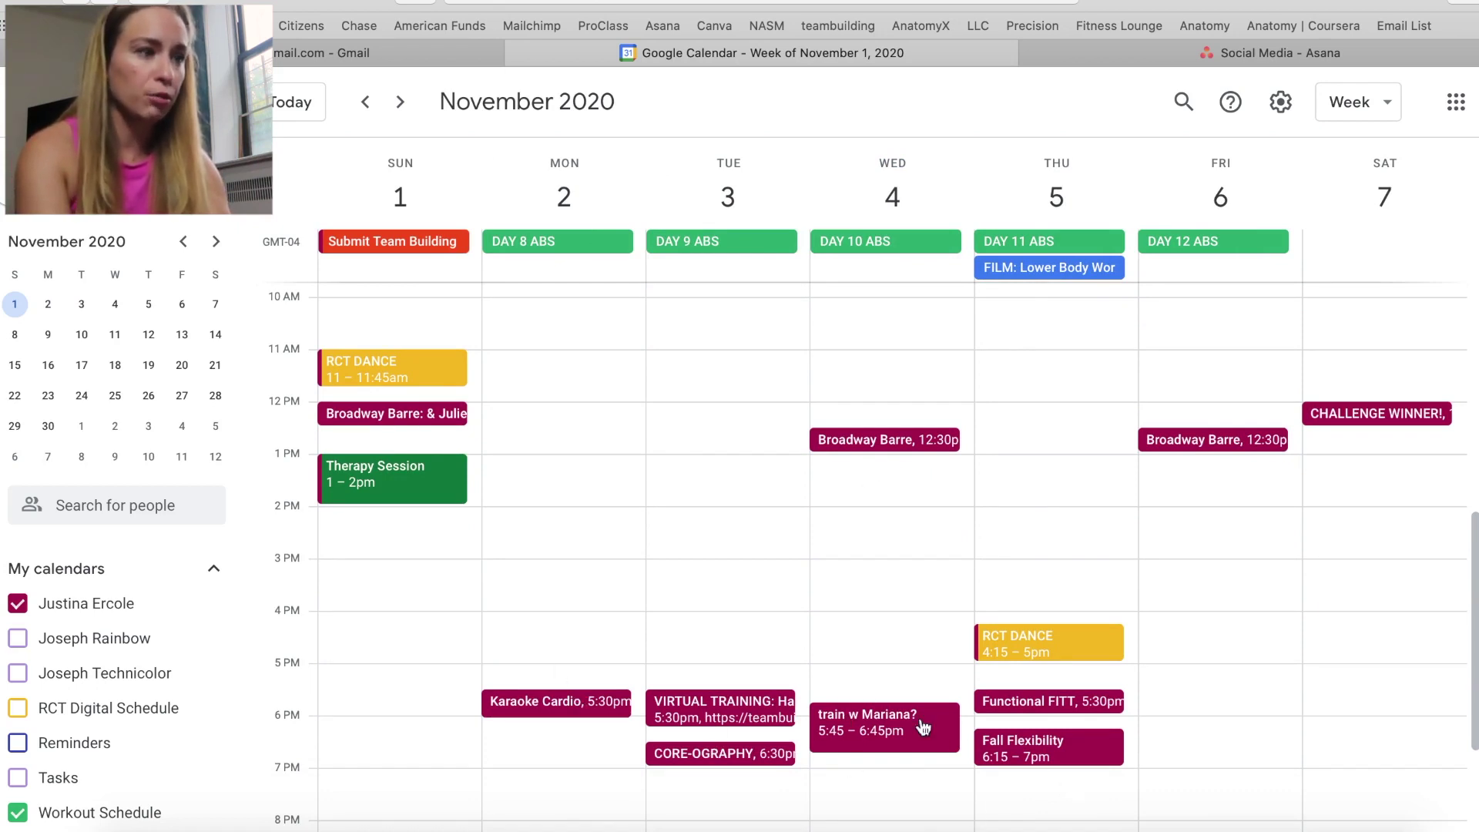
{"action": "scroll", "coordinate": [648, 552], "scroll_direction": "up", "scroll_amount": 3}
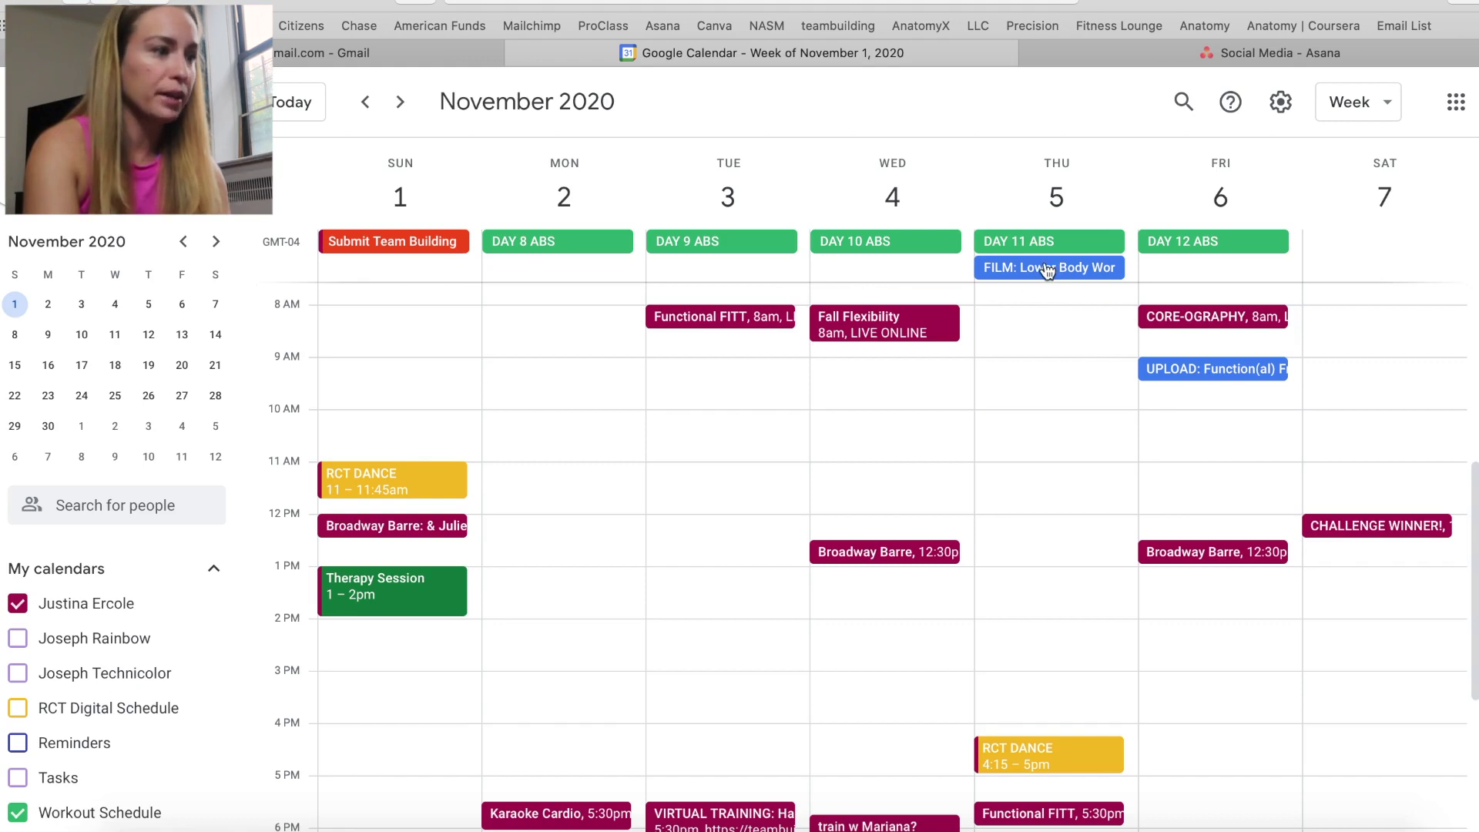
{"action": "scroll", "coordinate": [570, 524], "scroll_direction": "up", "scroll_amount": 1}
{"action": "scroll", "coordinate": [570, 524], "scroll_direction": "down", "scroll_amount": 1}
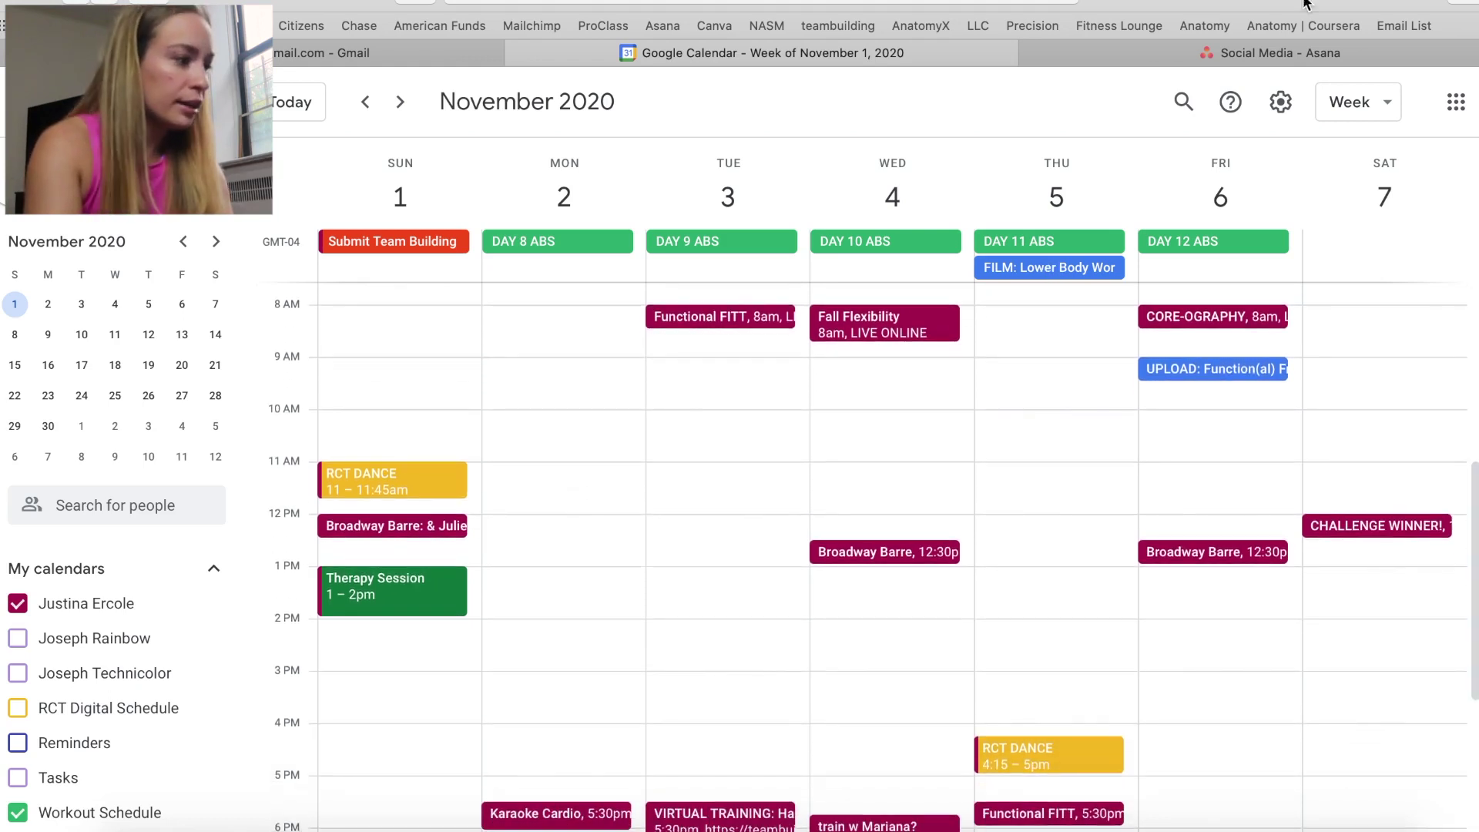
Compare the Social Media project calendar in Asana with the Google Calendar weeks of October 25 and November 1.
{"action": "left_click", "coordinate": [1251, 46]}
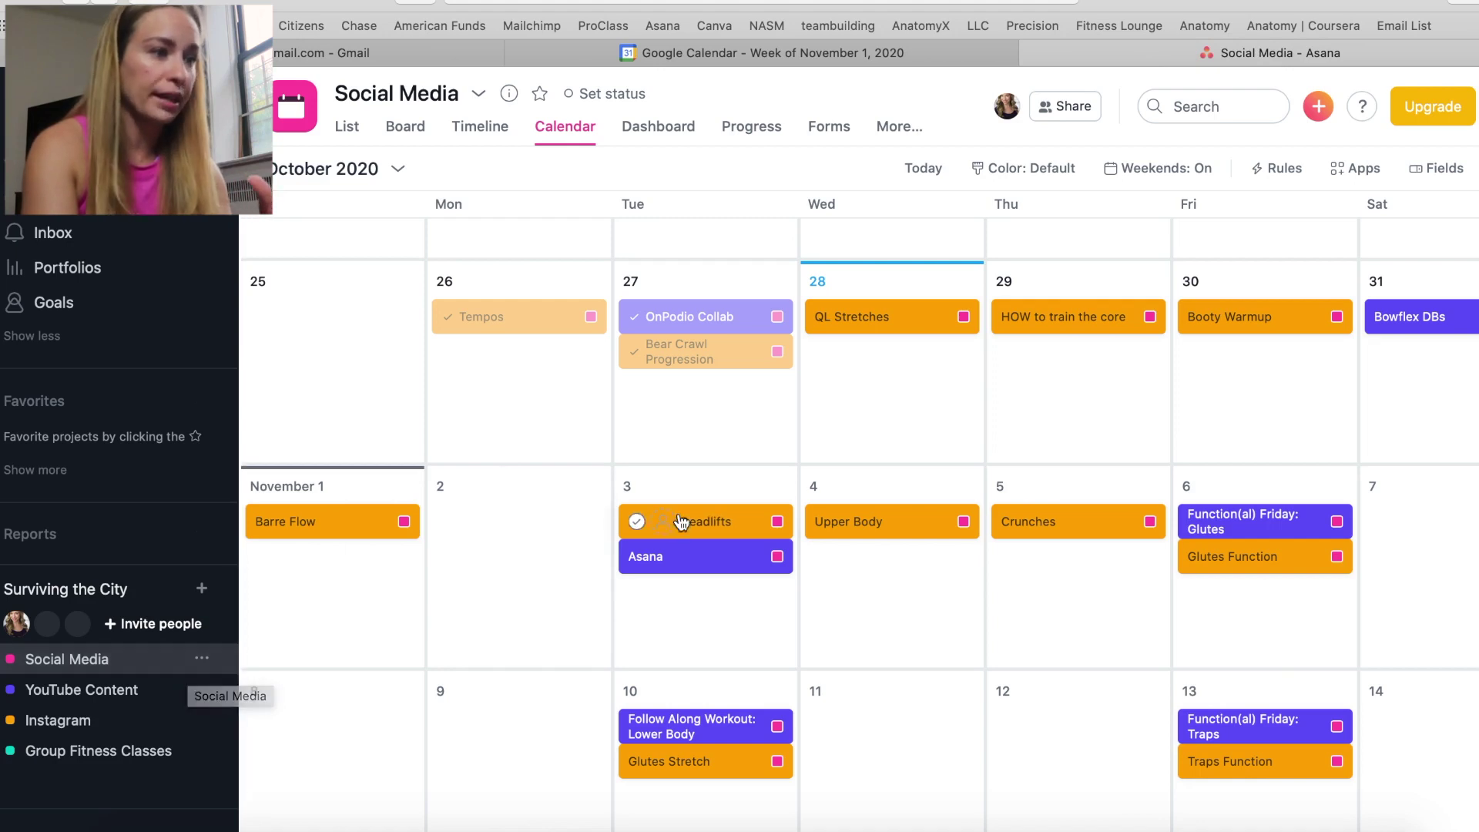
{"action": "scroll", "coordinate": [541, 514], "scroll_direction": "down", "scroll_amount": 1}
{"action": "scroll", "coordinate": [541, 506], "scroll_direction": "down", "scroll_amount": 1}
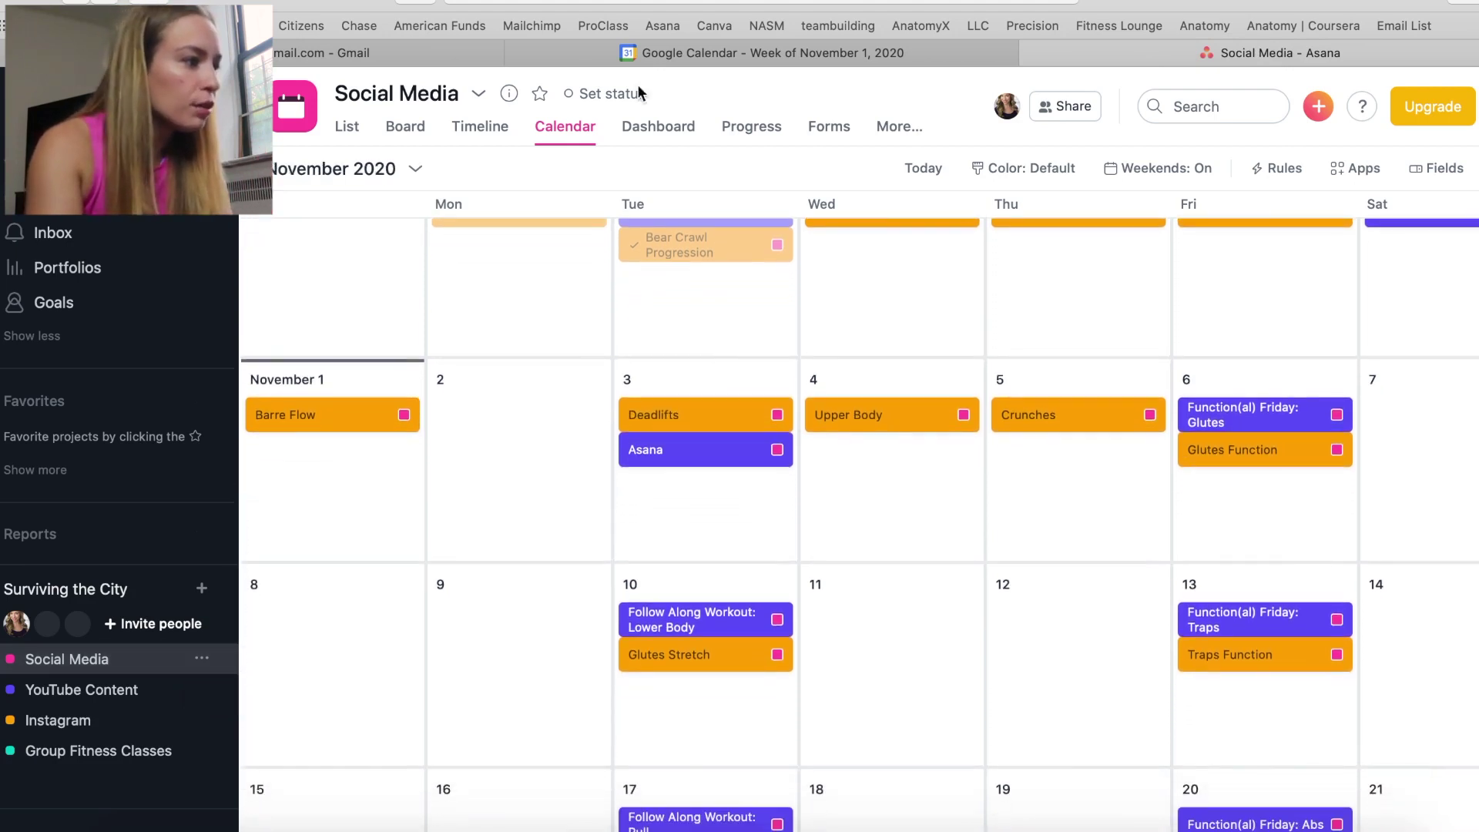
{"action": "left_click", "coordinate": [667, 49]}
{"action": "left_click", "coordinate": [183, 241]}
{"action": "left_click", "coordinate": [115, 426]}
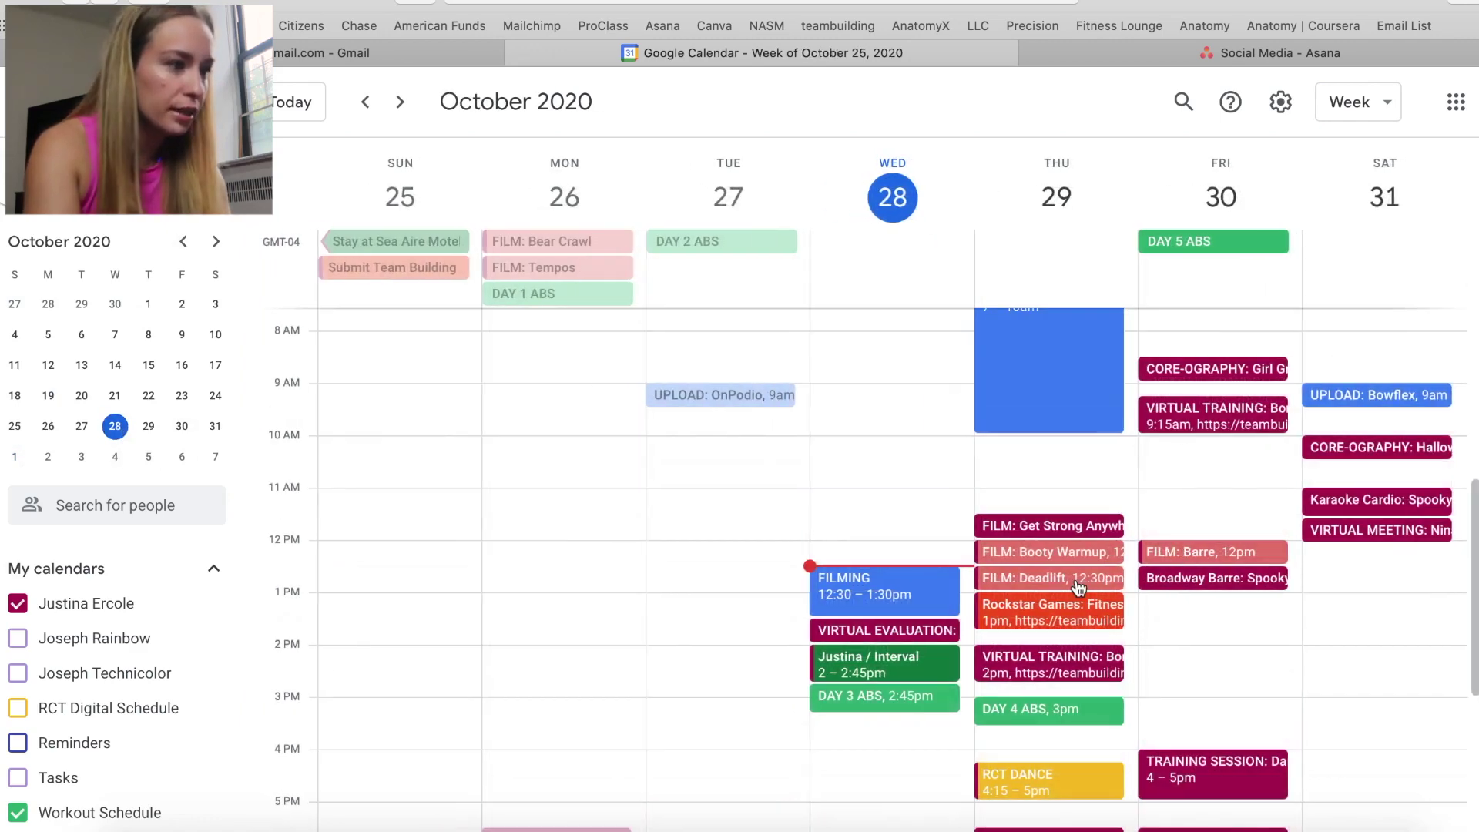
{"action": "left_click", "coordinate": [1276, 53]}
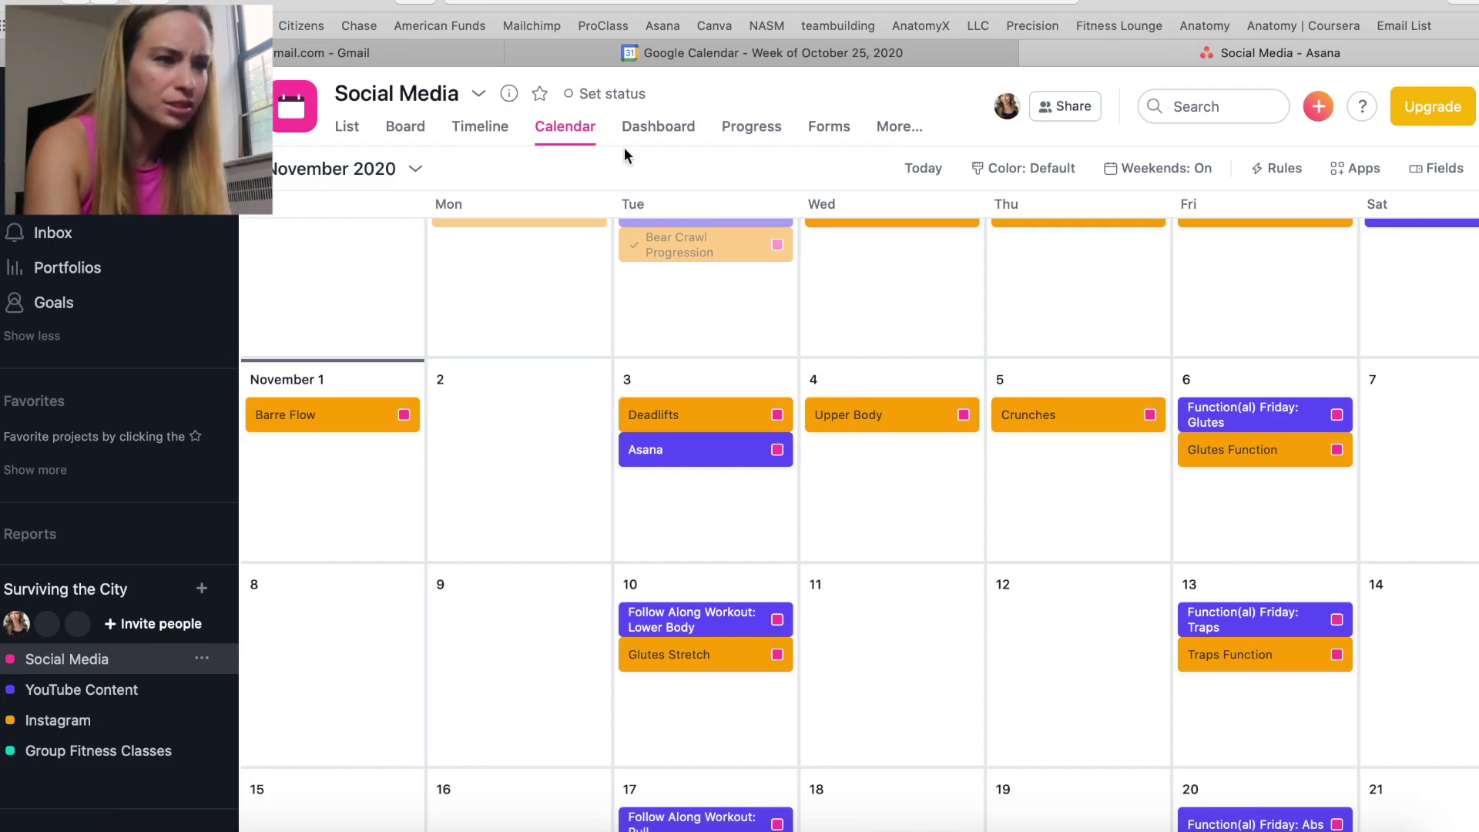
{"action": "left_click", "coordinate": [737, 51]}
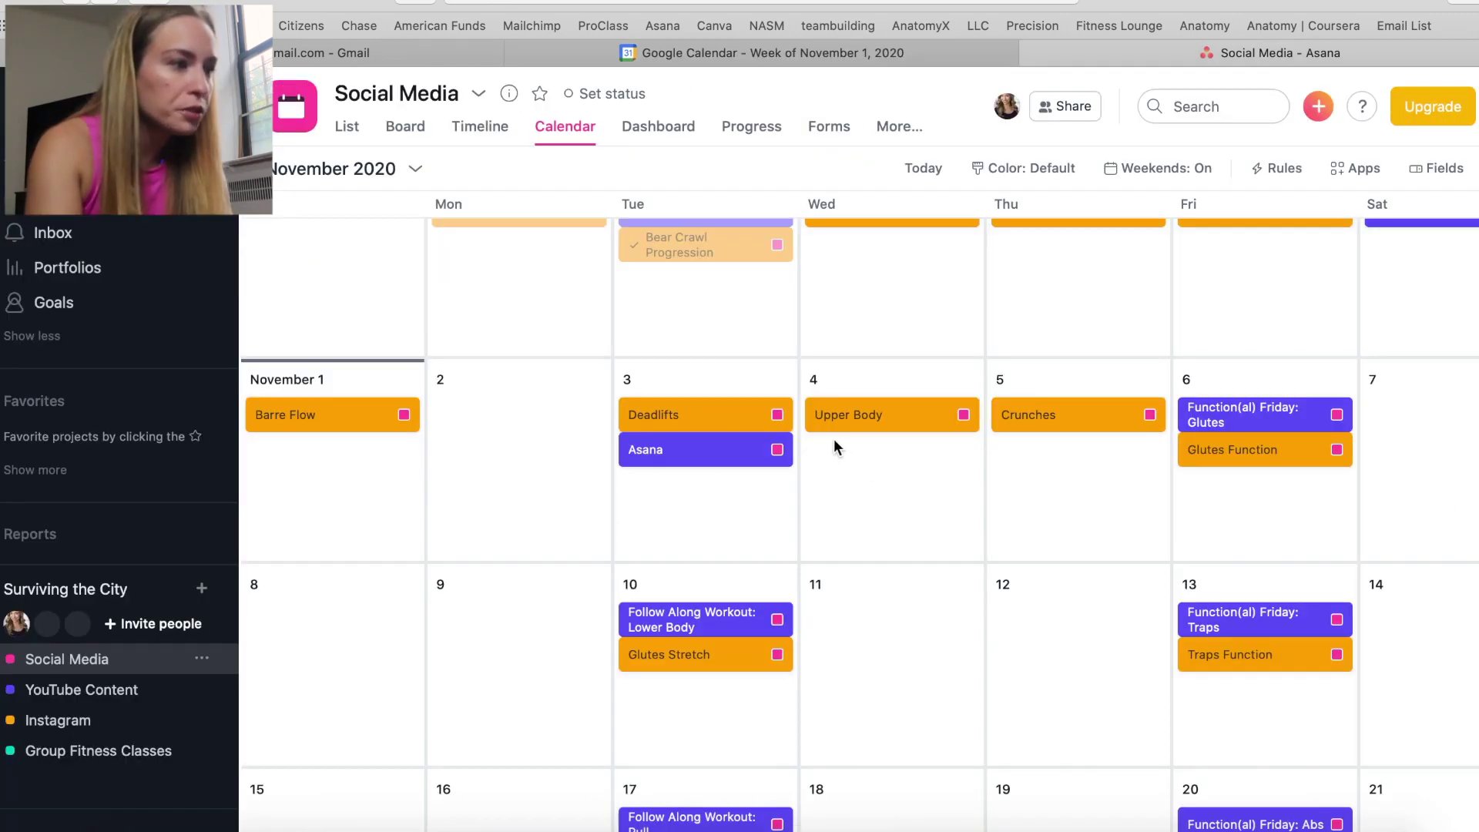
{"action": "left_click", "coordinate": [761, 52]}
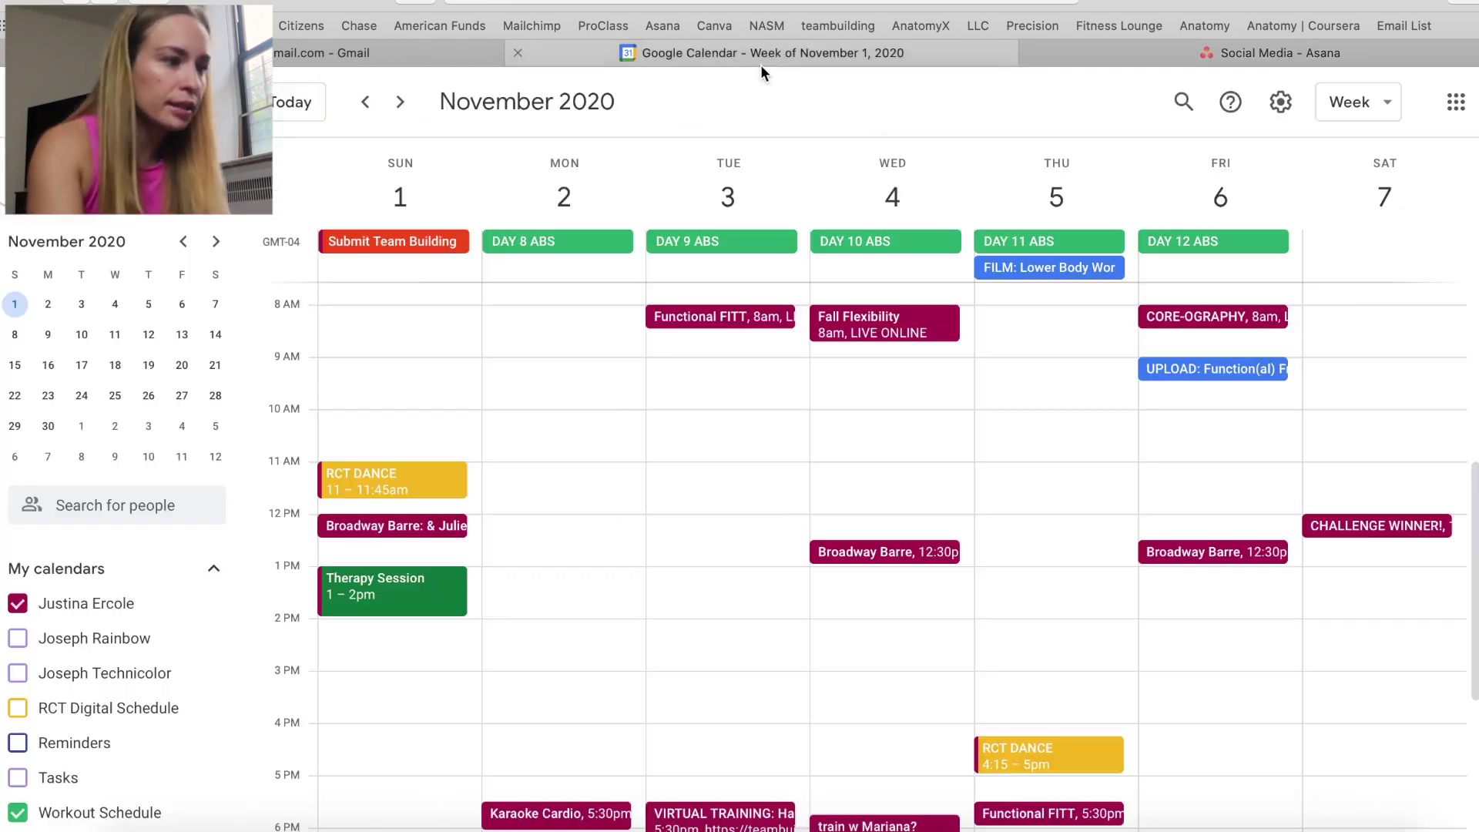
Add an event titled "UPLOAD: Asana" on Tuesday, November 3, from 9:00 to 9:30am to the YouTube calendar.
{"action": "left_click", "coordinate": [663, 358]}
{"action": "type", "text": "UPLOAD:"}
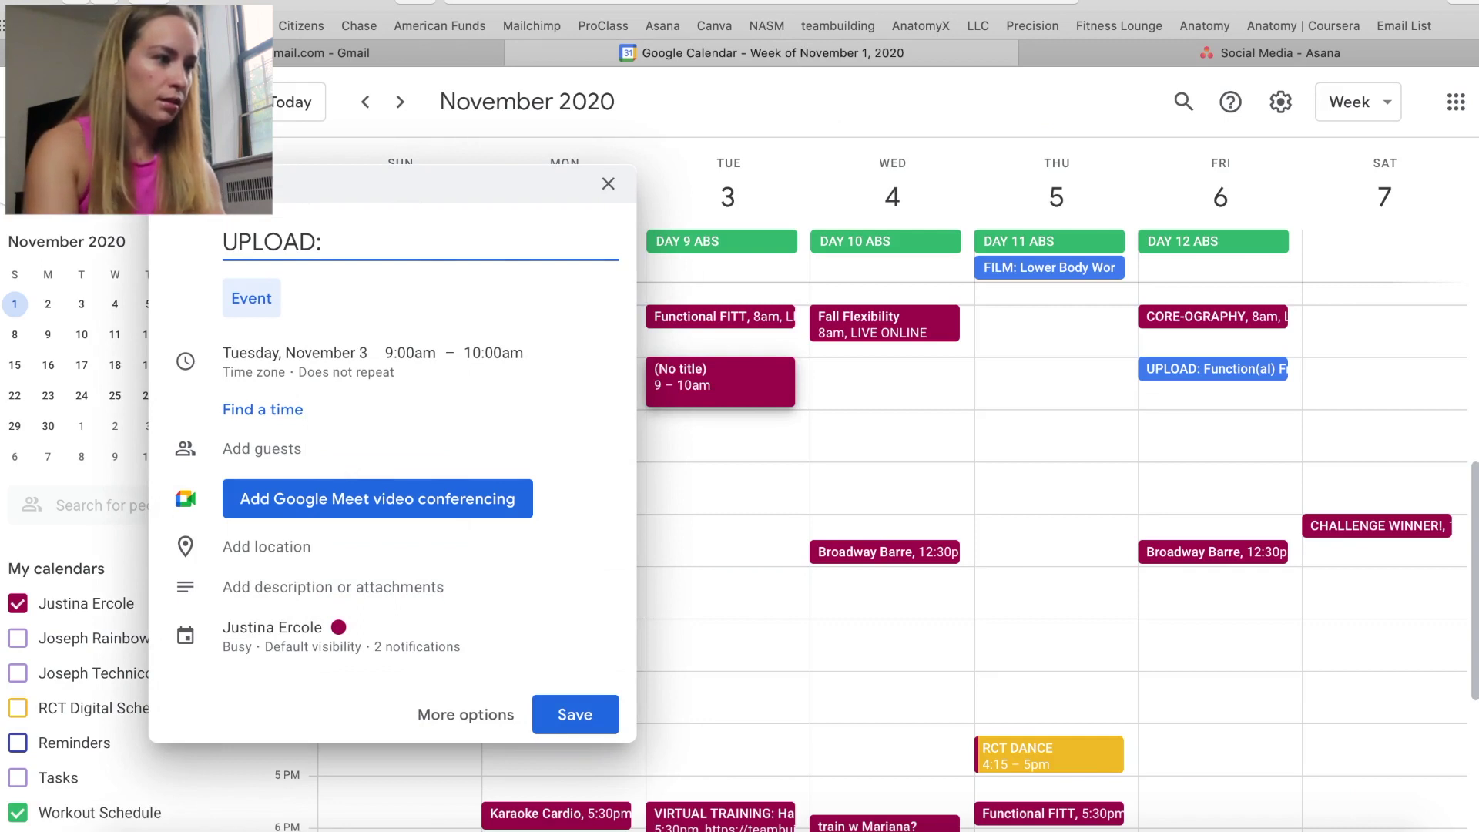
{"action": "type", "text": " Asana"}
{"action": "left_click", "coordinate": [496, 354]}
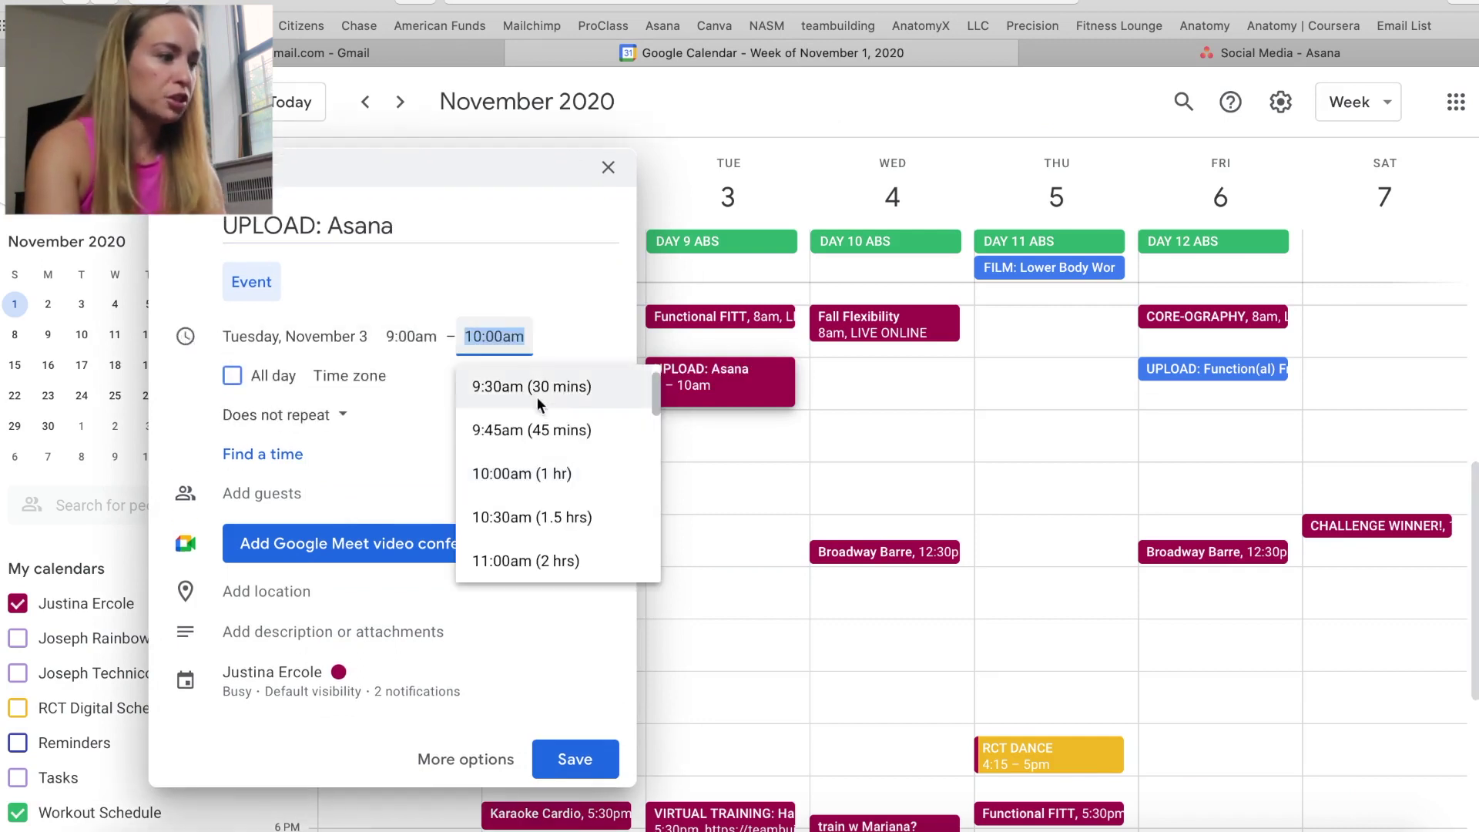
{"action": "left_click", "coordinate": [538, 393]}
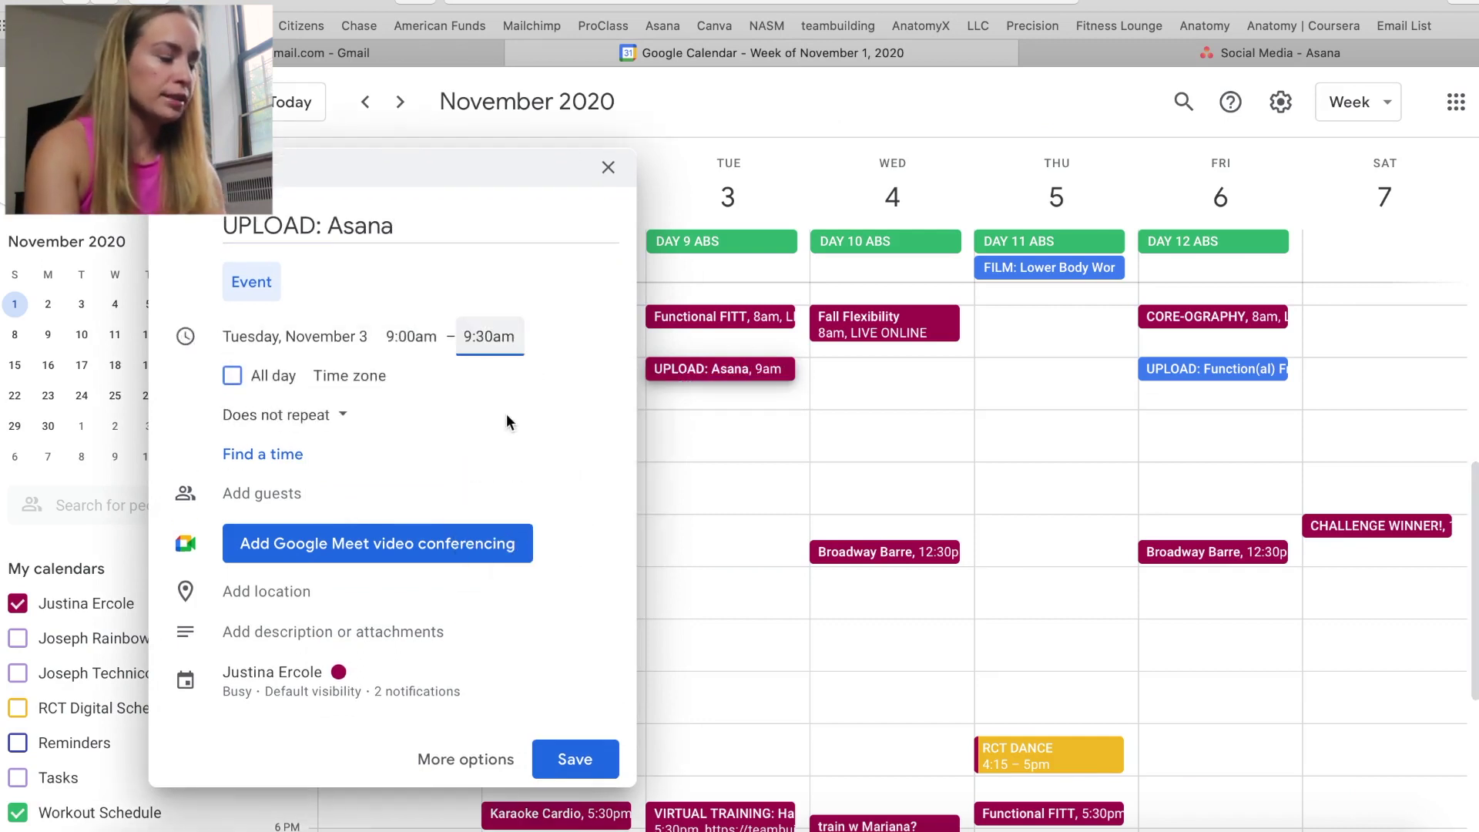
{"action": "left_click", "coordinate": [284, 682]}
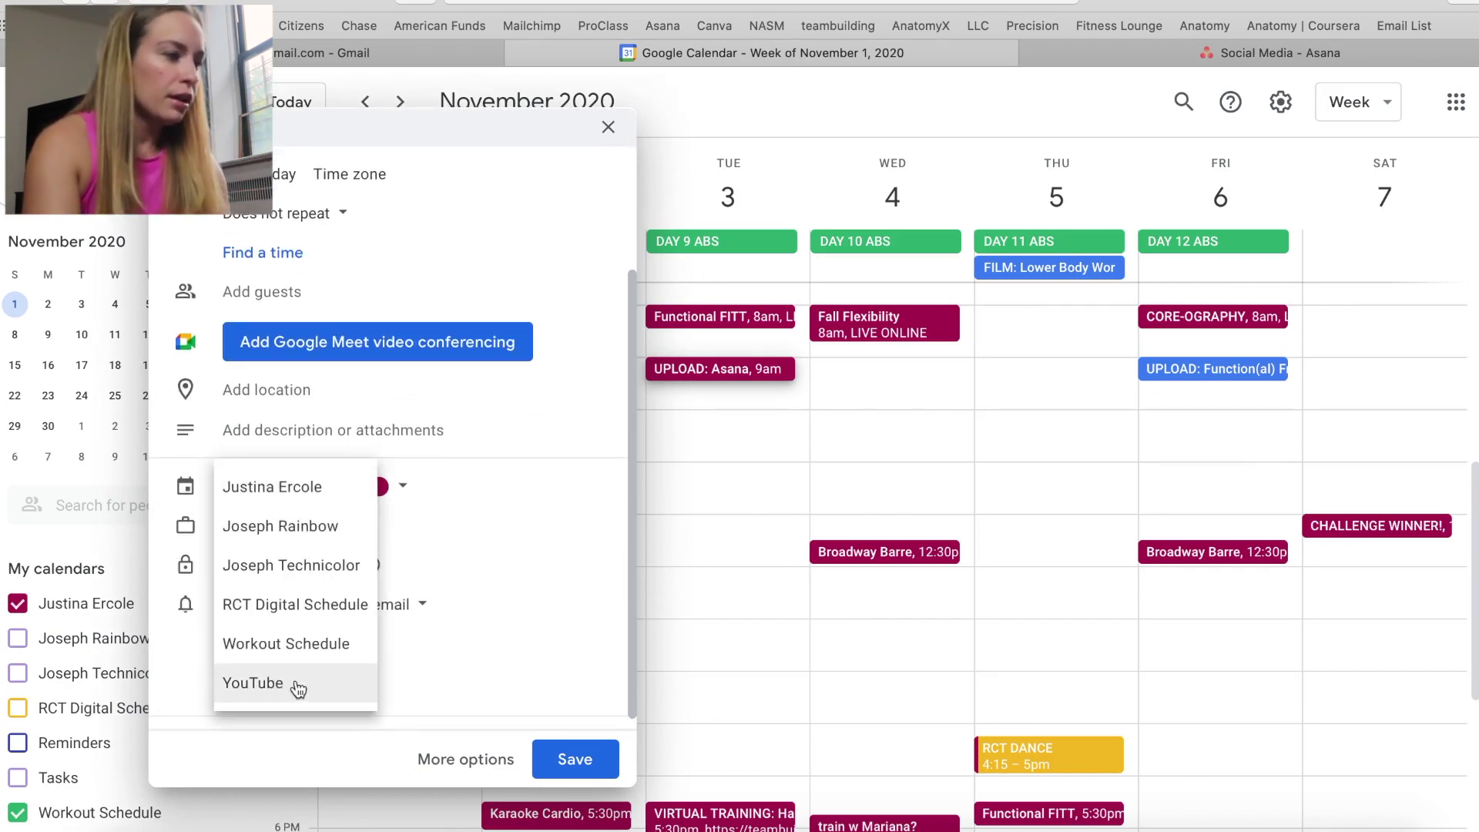
{"action": "left_click", "coordinate": [282, 684]}
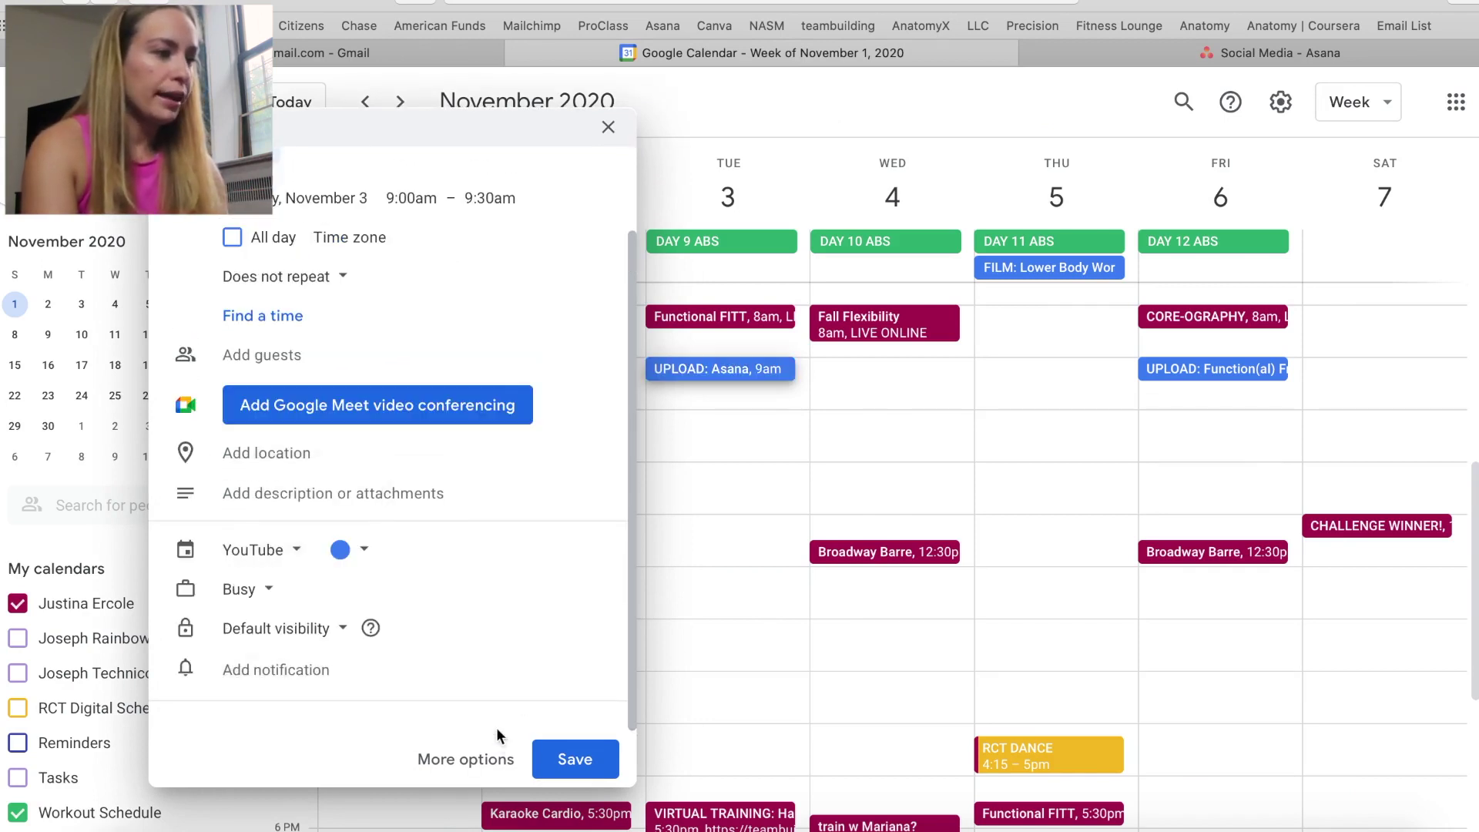
{"action": "left_click", "coordinate": [559, 765]}
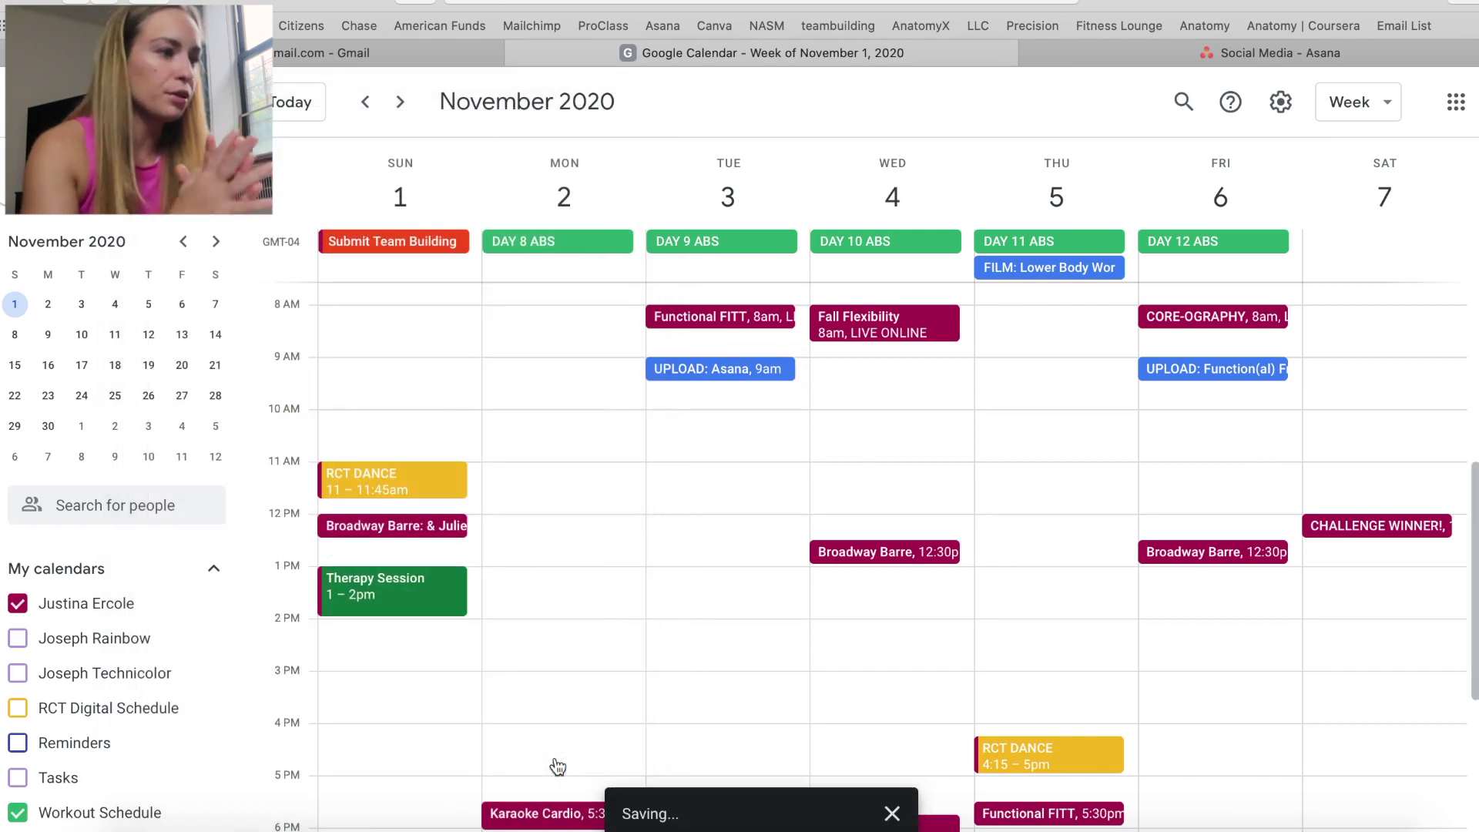
Check the early November posts in Asana's Social Media calendar against the Google Calendar week and return to Google Calendar.
{"action": "key", "text": "ctrl+Tab"}
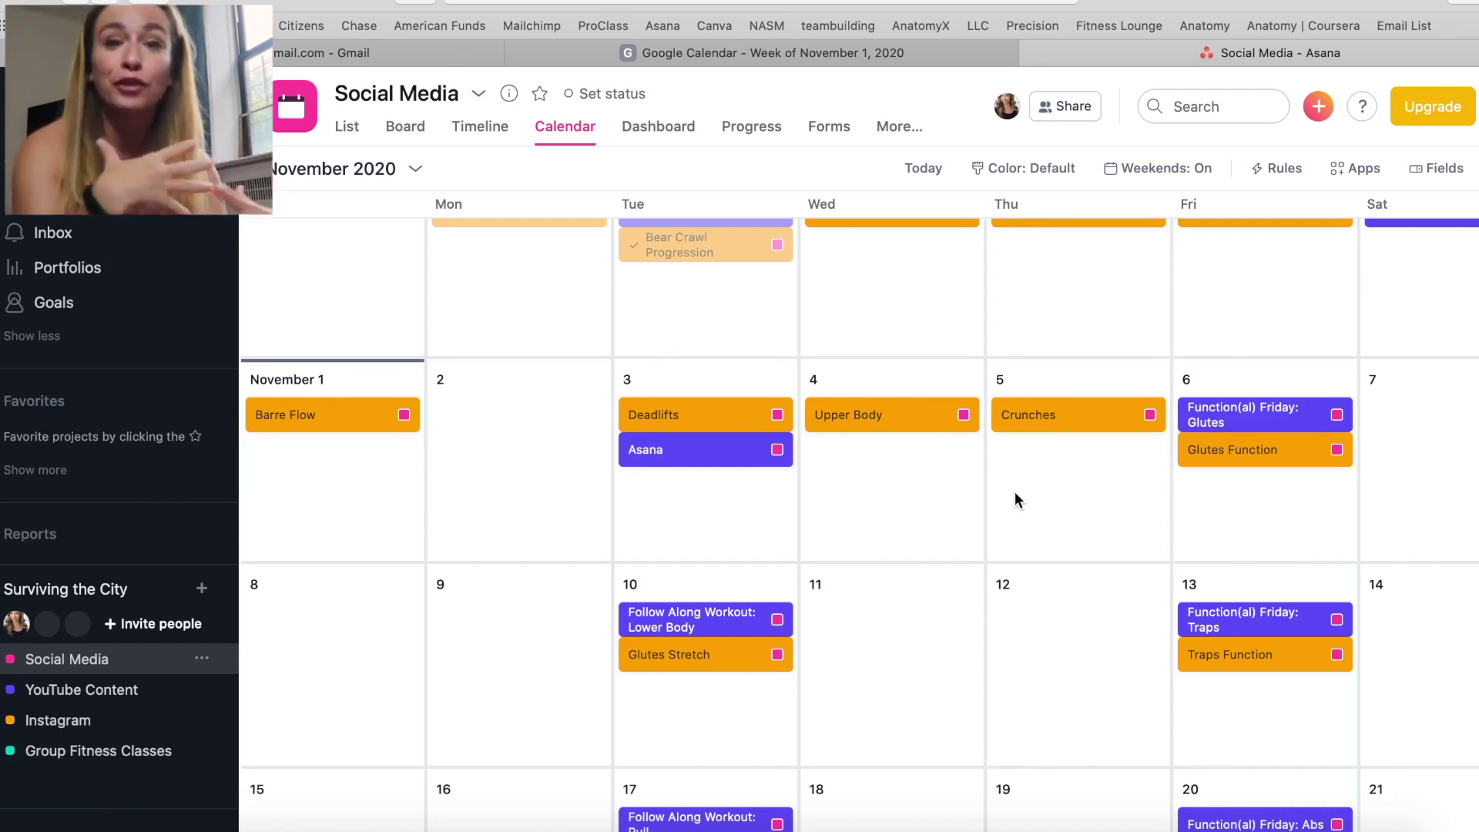
{"action": "key", "text": "ctrl+shift+Tab"}
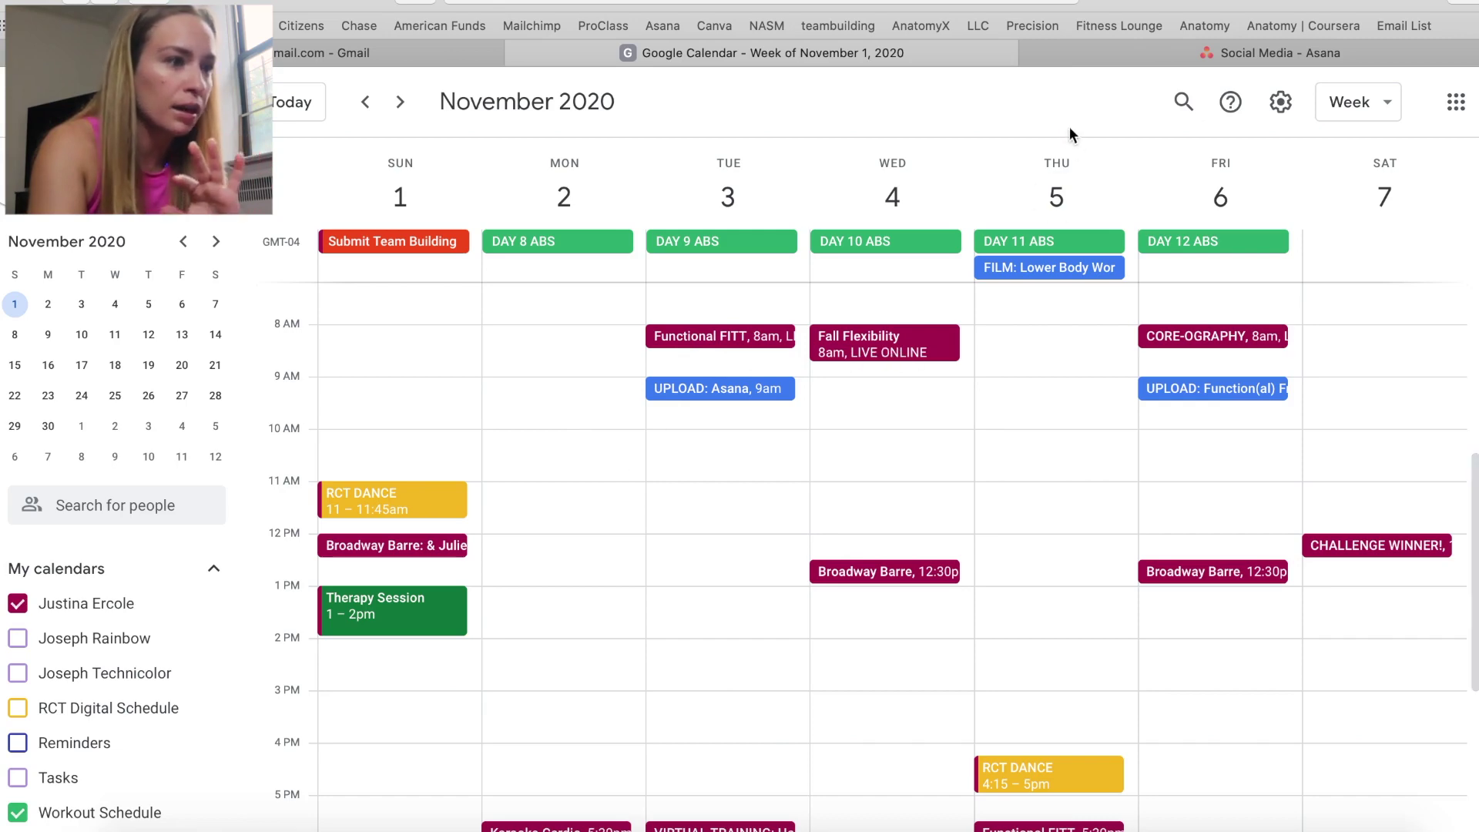
{"action": "left_click", "coordinate": [1085, 46]}
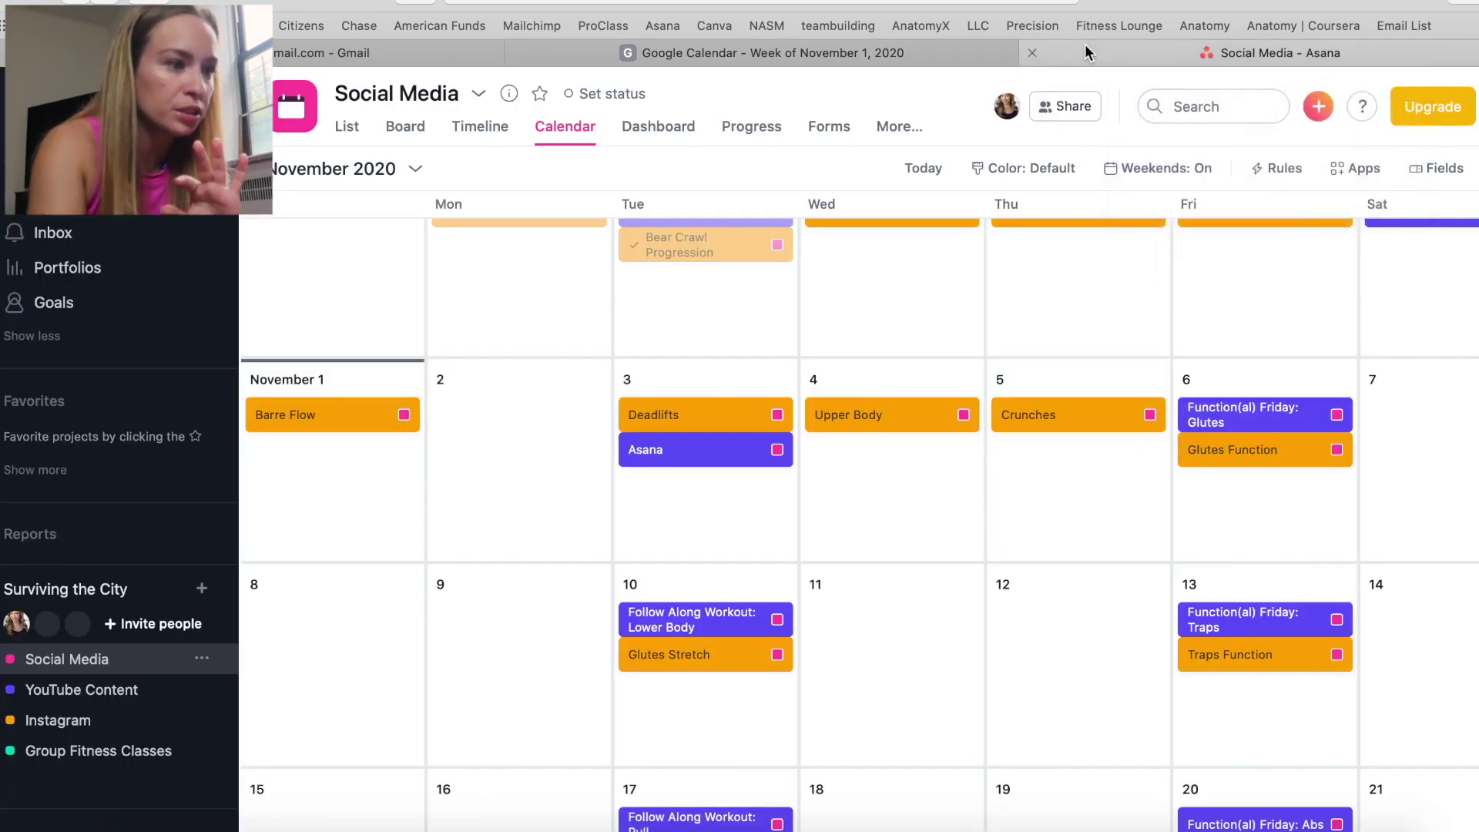
{"action": "left_click", "coordinate": [918, 48]}
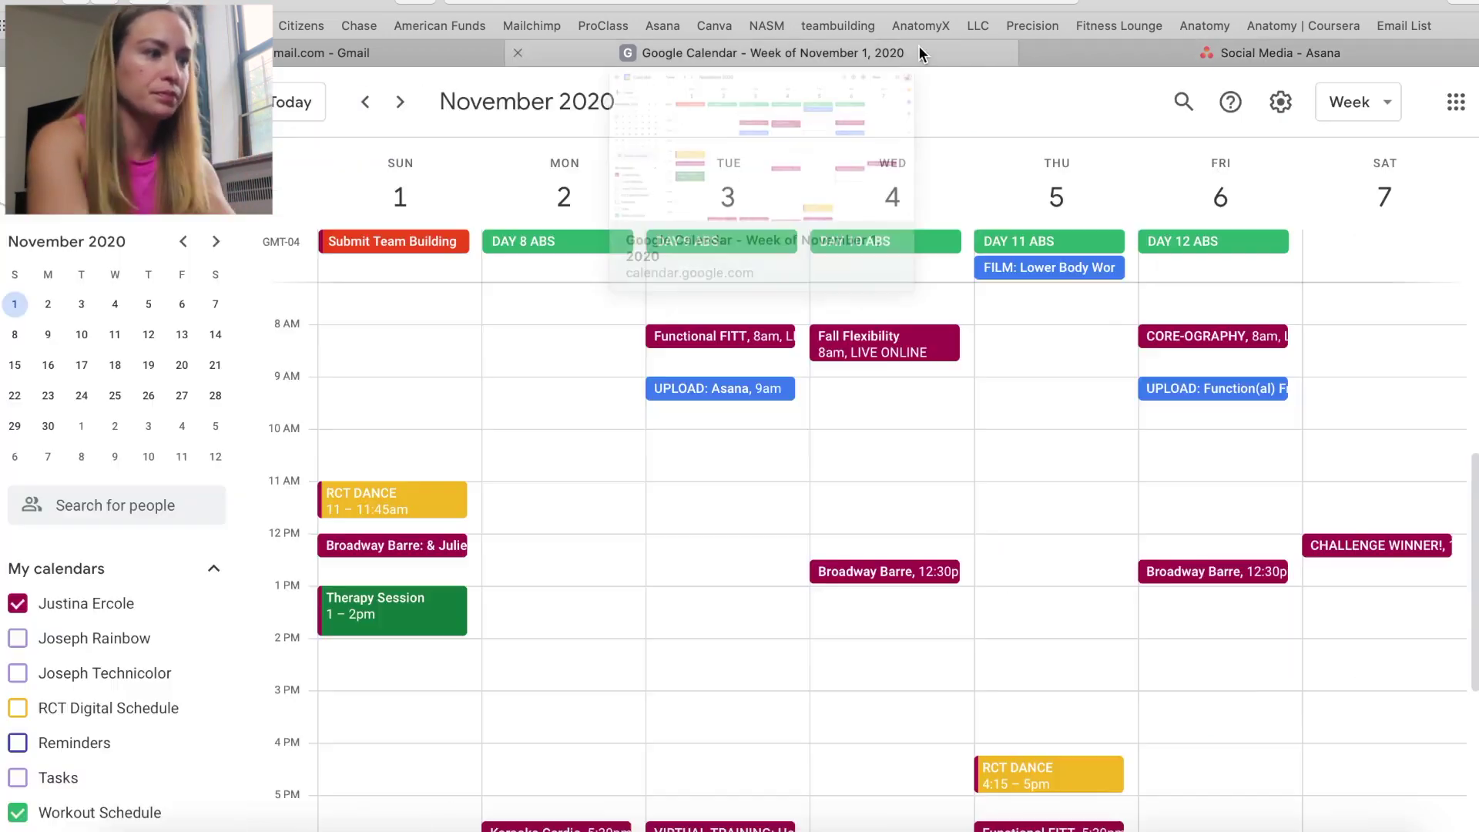
Create an all-day event on Wednesday, November 4, titled "FILM: Crunches + Glutes Function", taking the topics from Asana's Social Media calendar.
{"action": "left_click", "coordinate": [876, 265]}
{"action": "type", "text": "FILM:"}
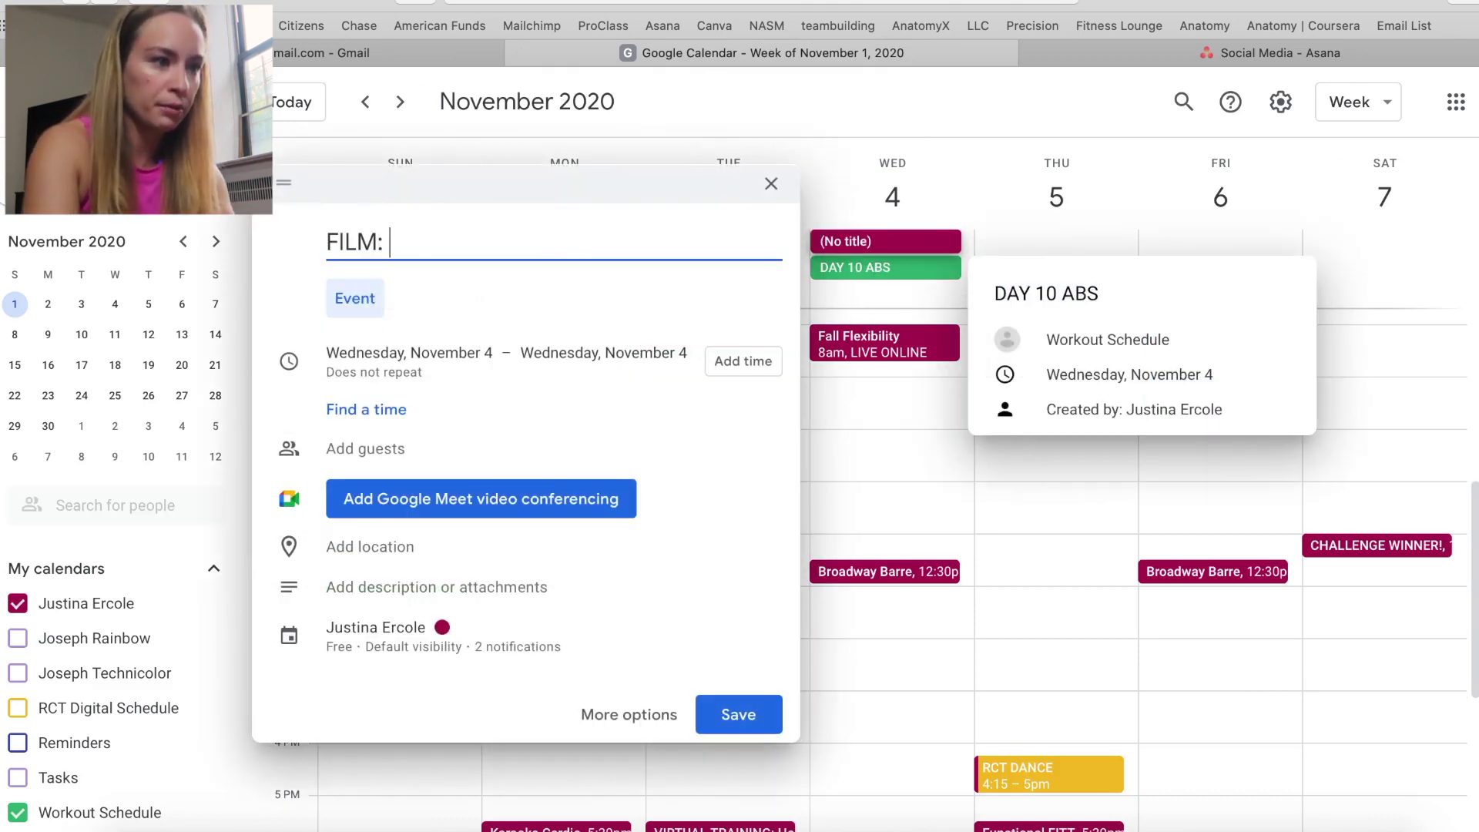
{"action": "left_click", "coordinate": [1107, 48]}
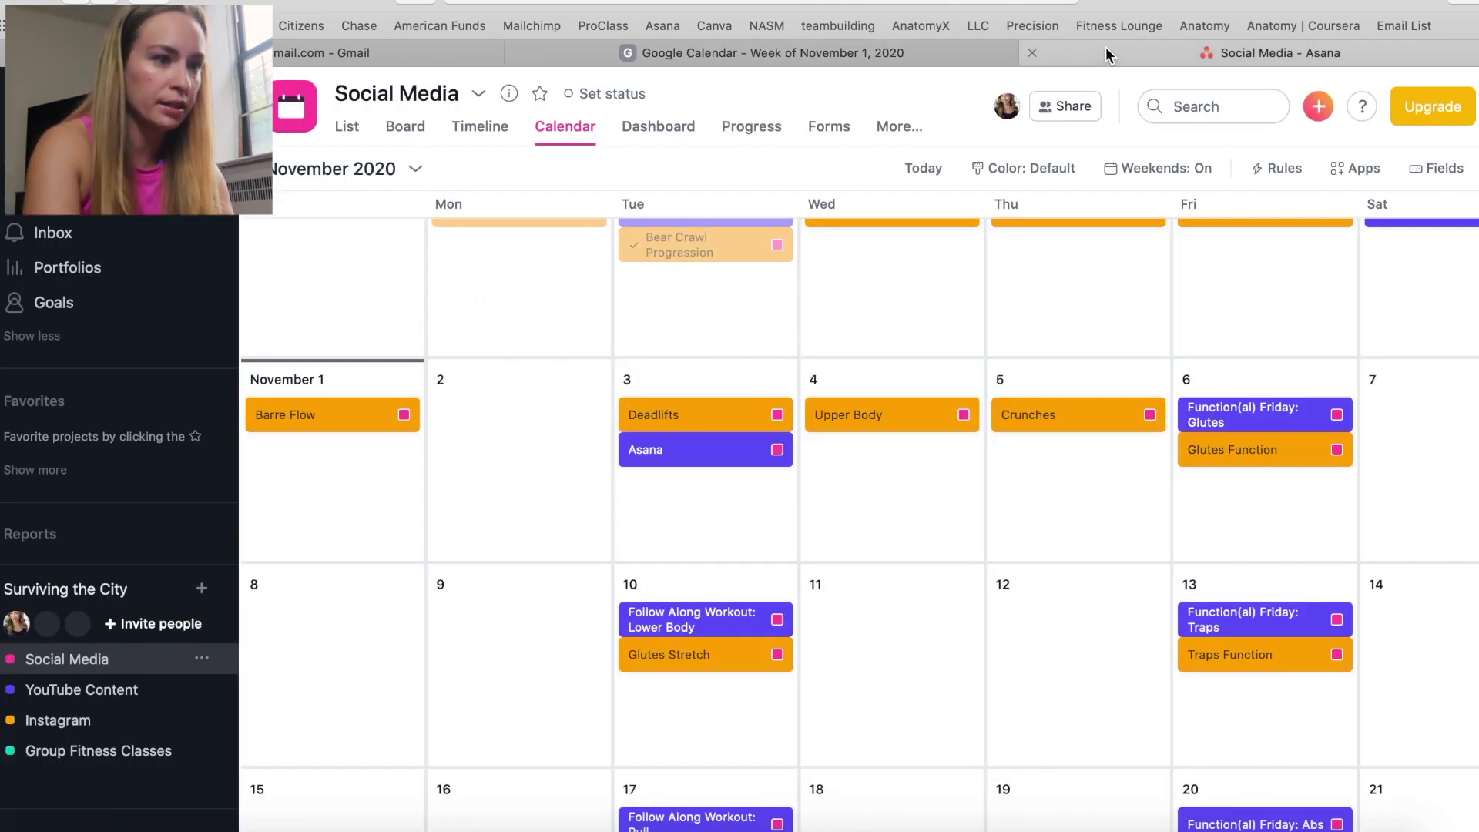
{"action": "left_click", "coordinate": [886, 52]}
{"action": "type", "text": "Cr"}
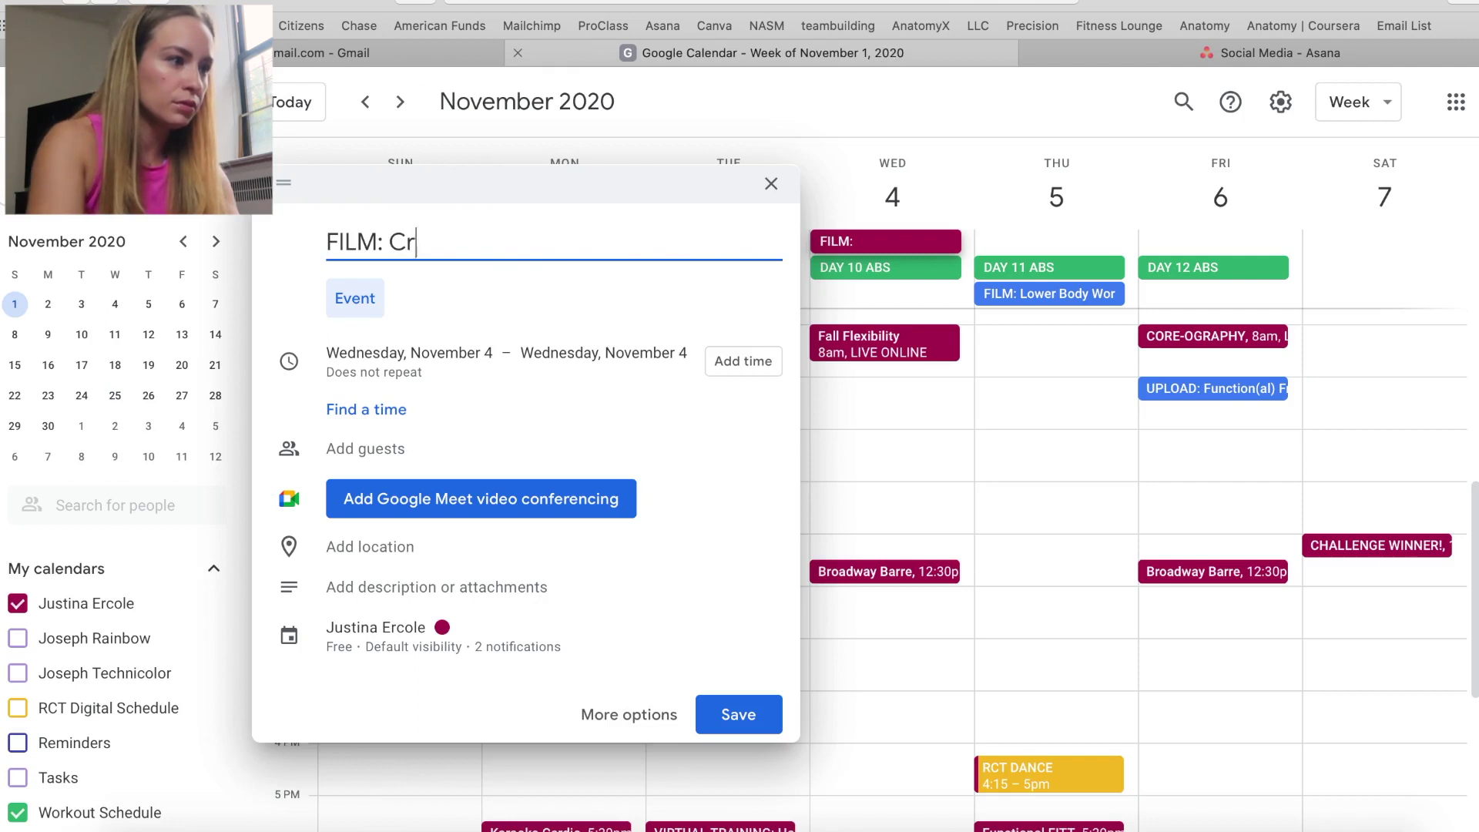
{"action": "type", "text": "unches _"}
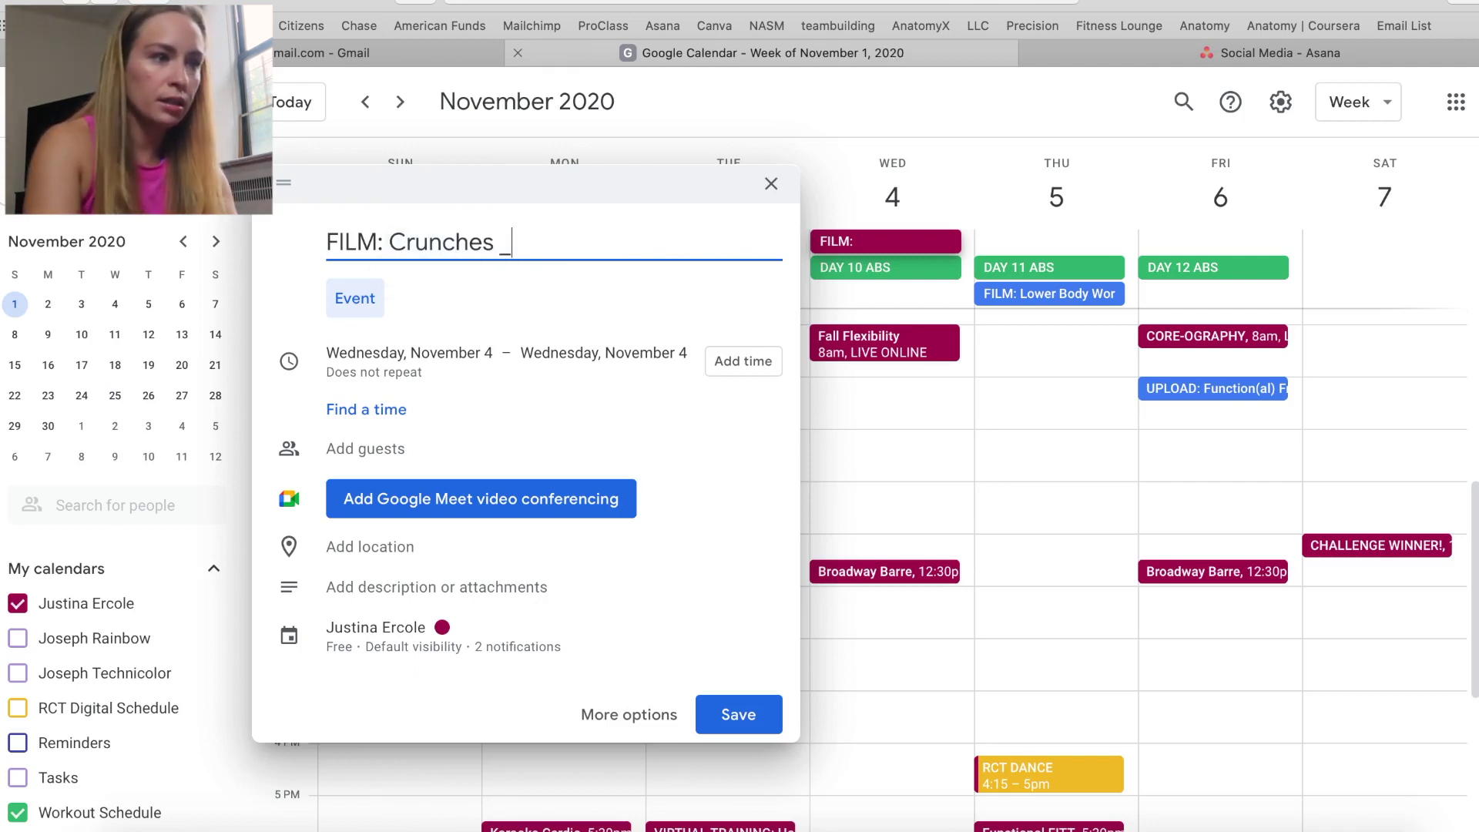
{"action": "key", "text": "BackSpace"}
{"action": "type", "text": "+"}
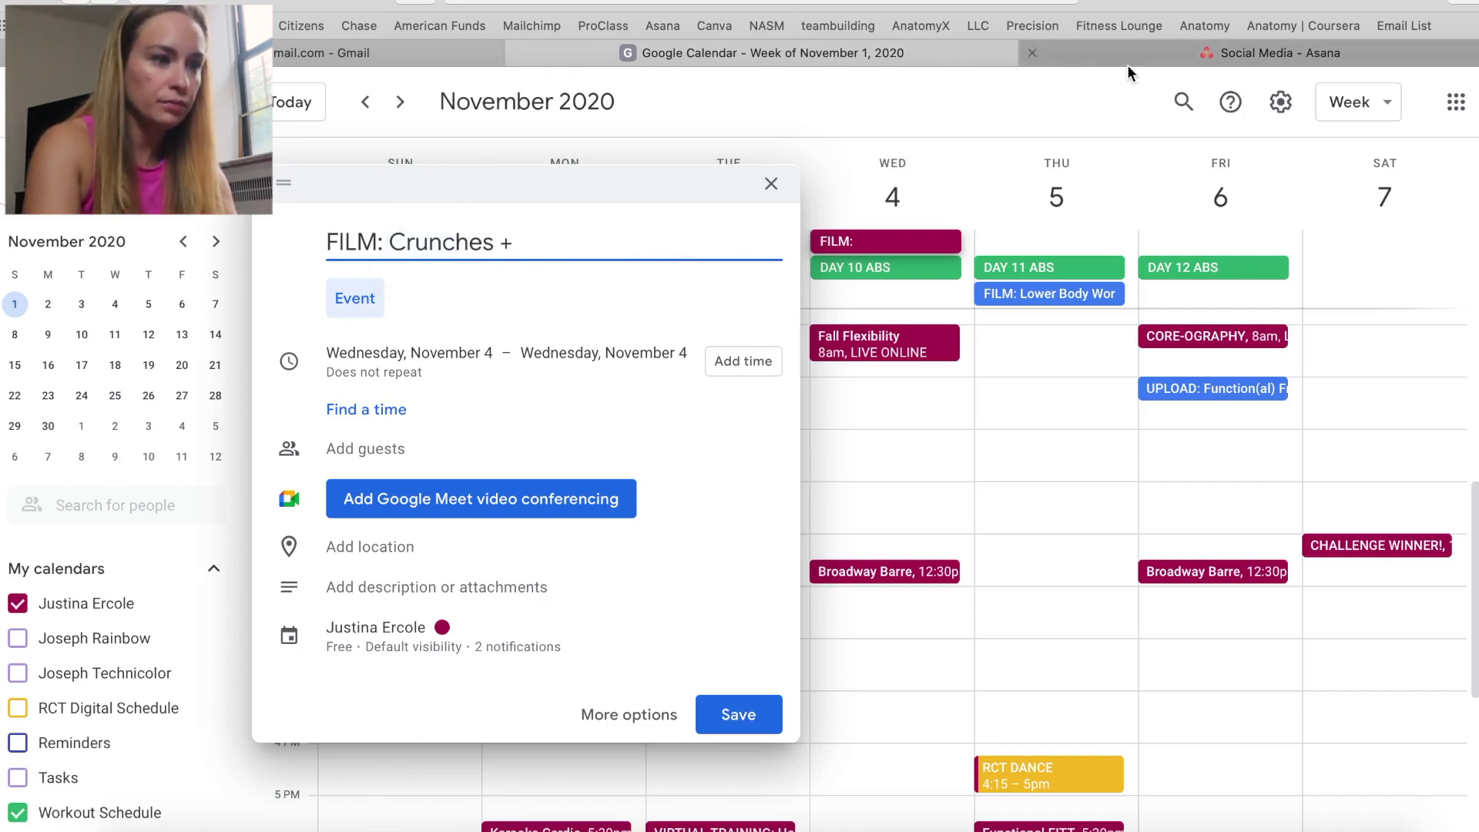
{"action": "left_click", "coordinate": [1090, 54]}
{"action": "left_click", "coordinate": [932, 55]}
{"action": "type", "text": "Glute"}
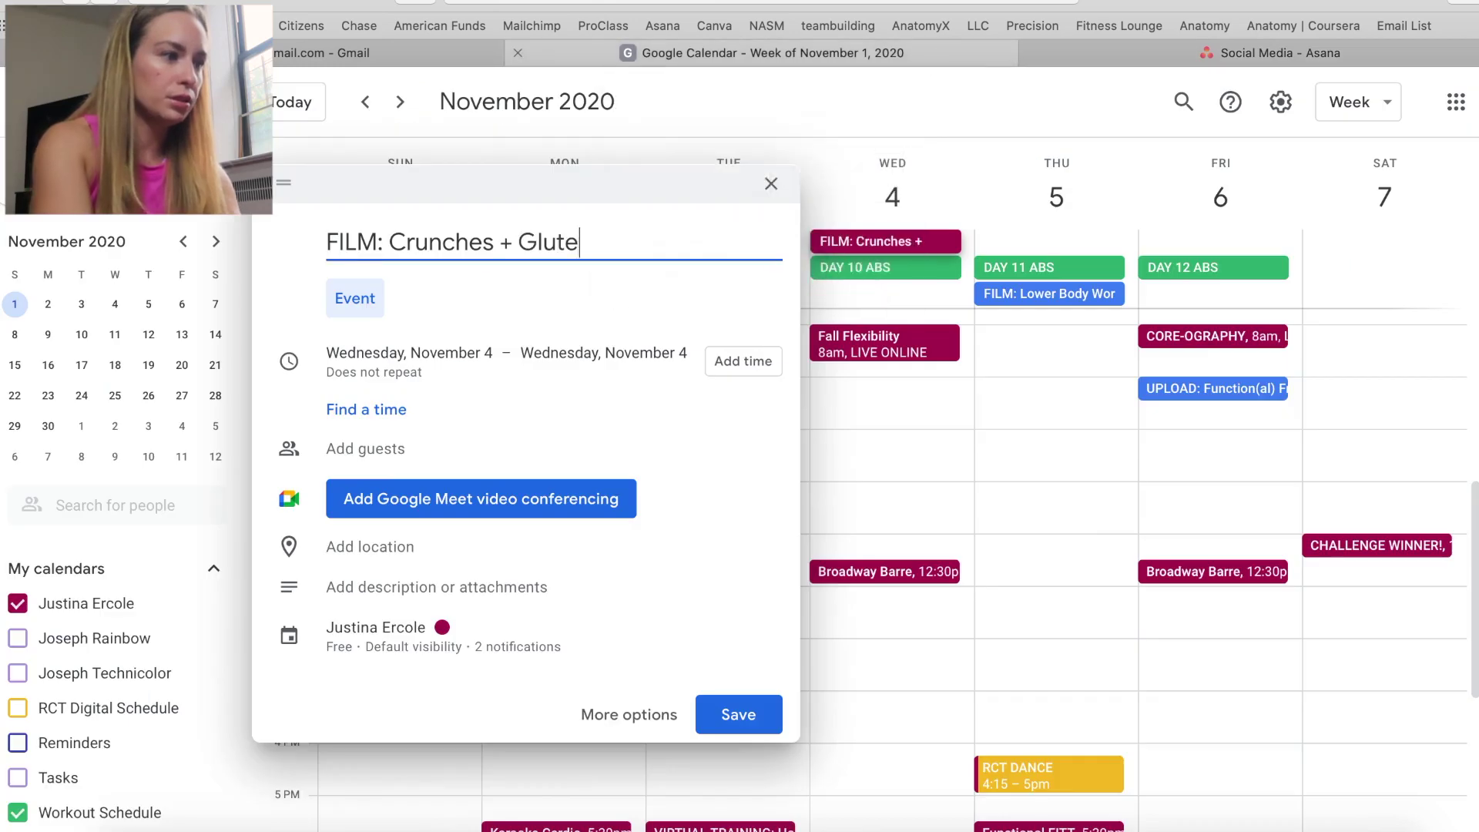
{"action": "type", "text": "s Function"}
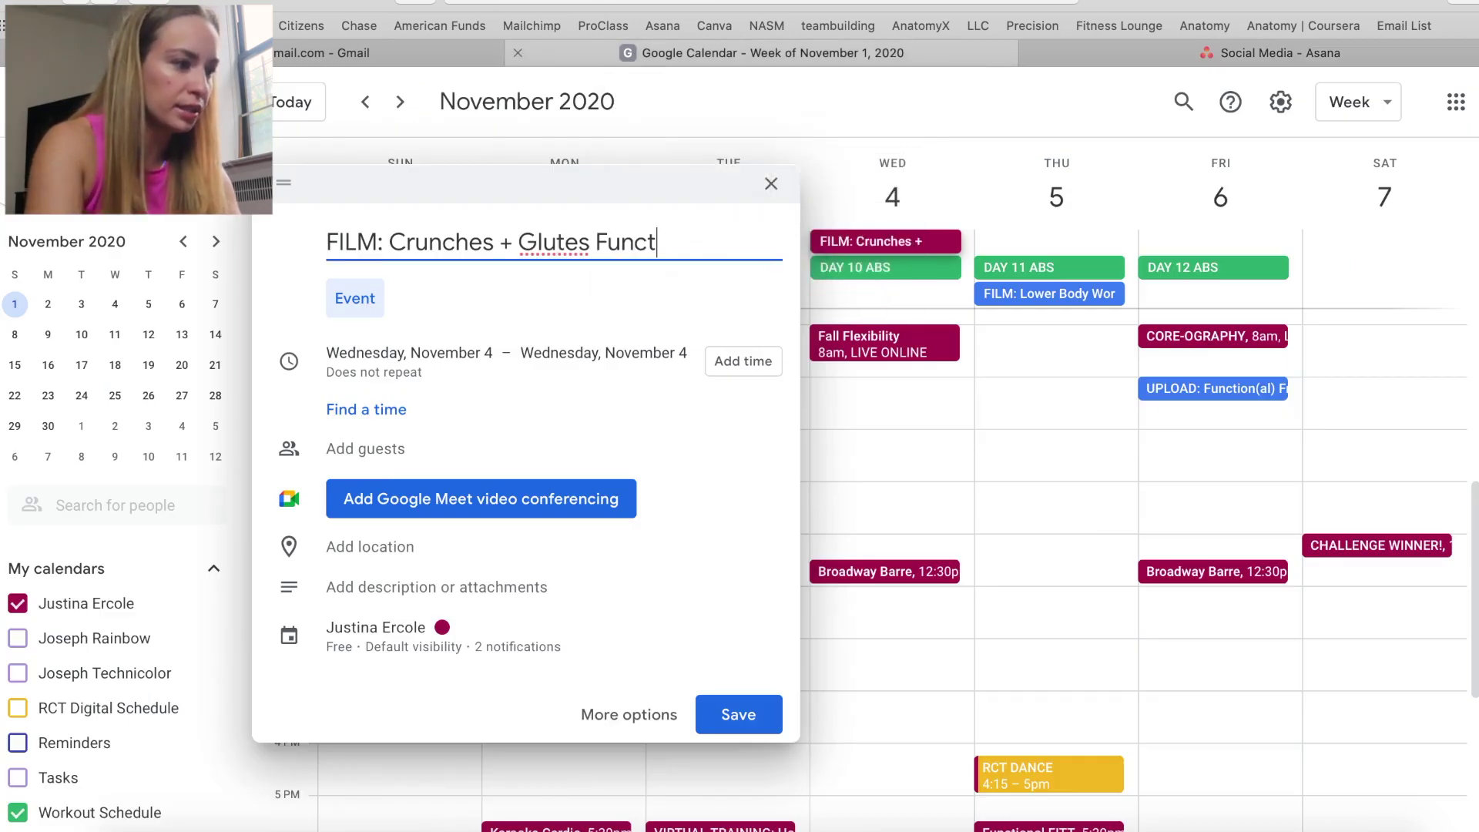
Give the Wednesday filming event a light red color and save it.
{"action": "left_click", "coordinate": [508, 627]}
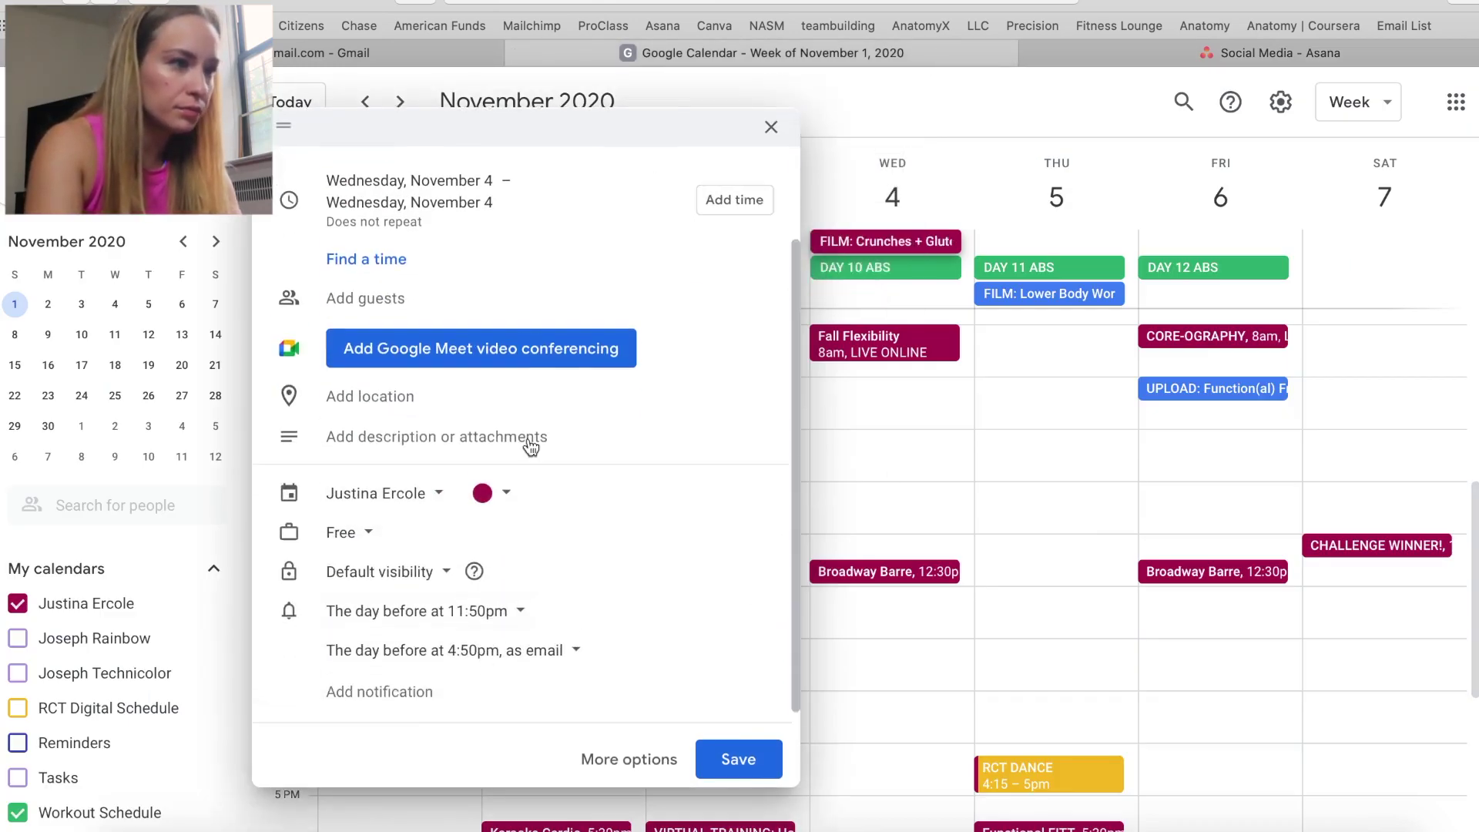
{"action": "left_click", "coordinate": [512, 491]}
{"action": "left_click", "coordinate": [506, 505]}
Check Asana for the next post and add a light red all-day event titled "FILM: Upper Body" on Monday, November 2.
{"action": "key", "text": "ctrl+Tab"}
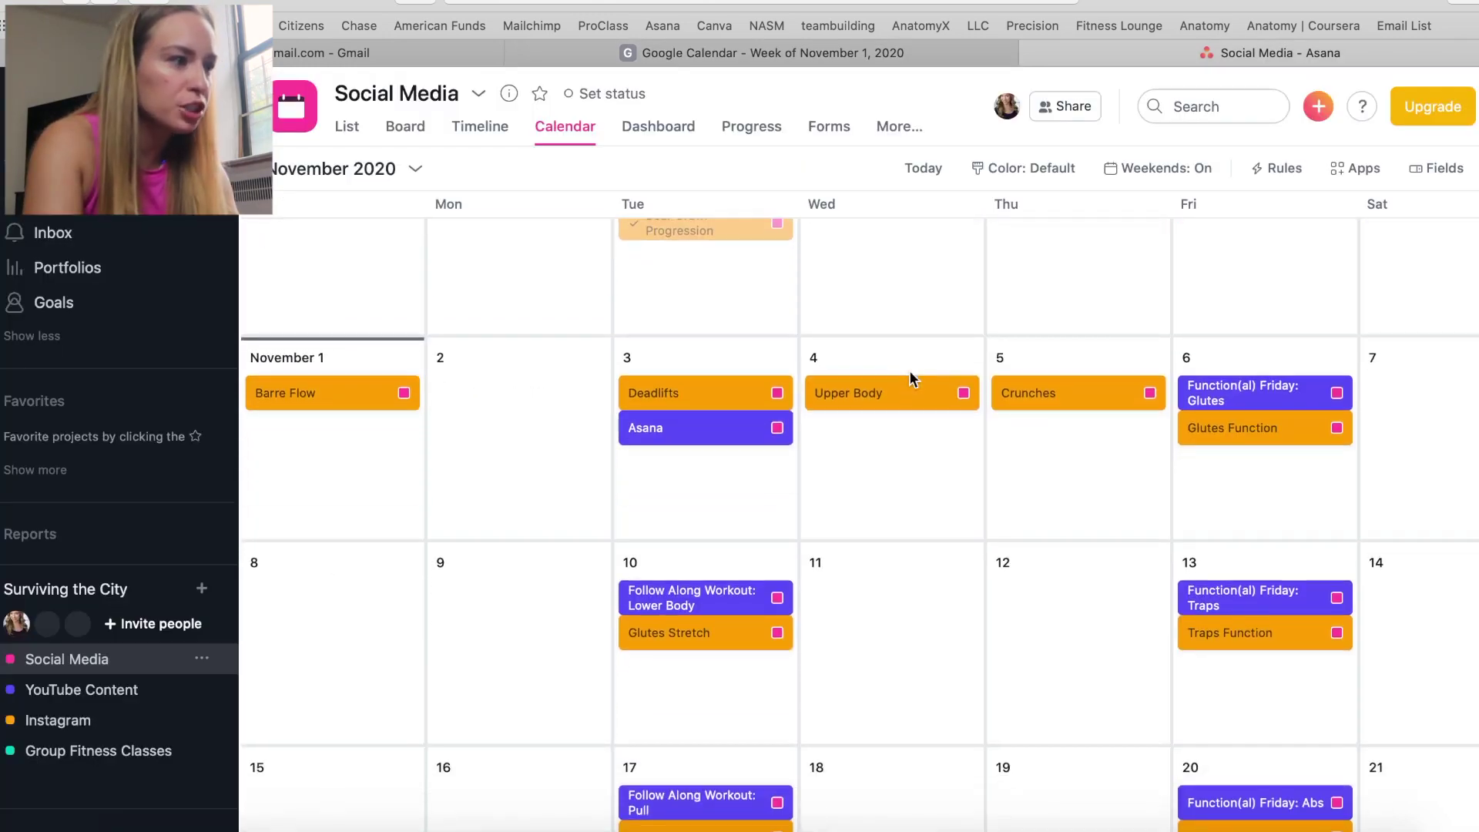
{"action": "left_click", "coordinate": [809, 52]}
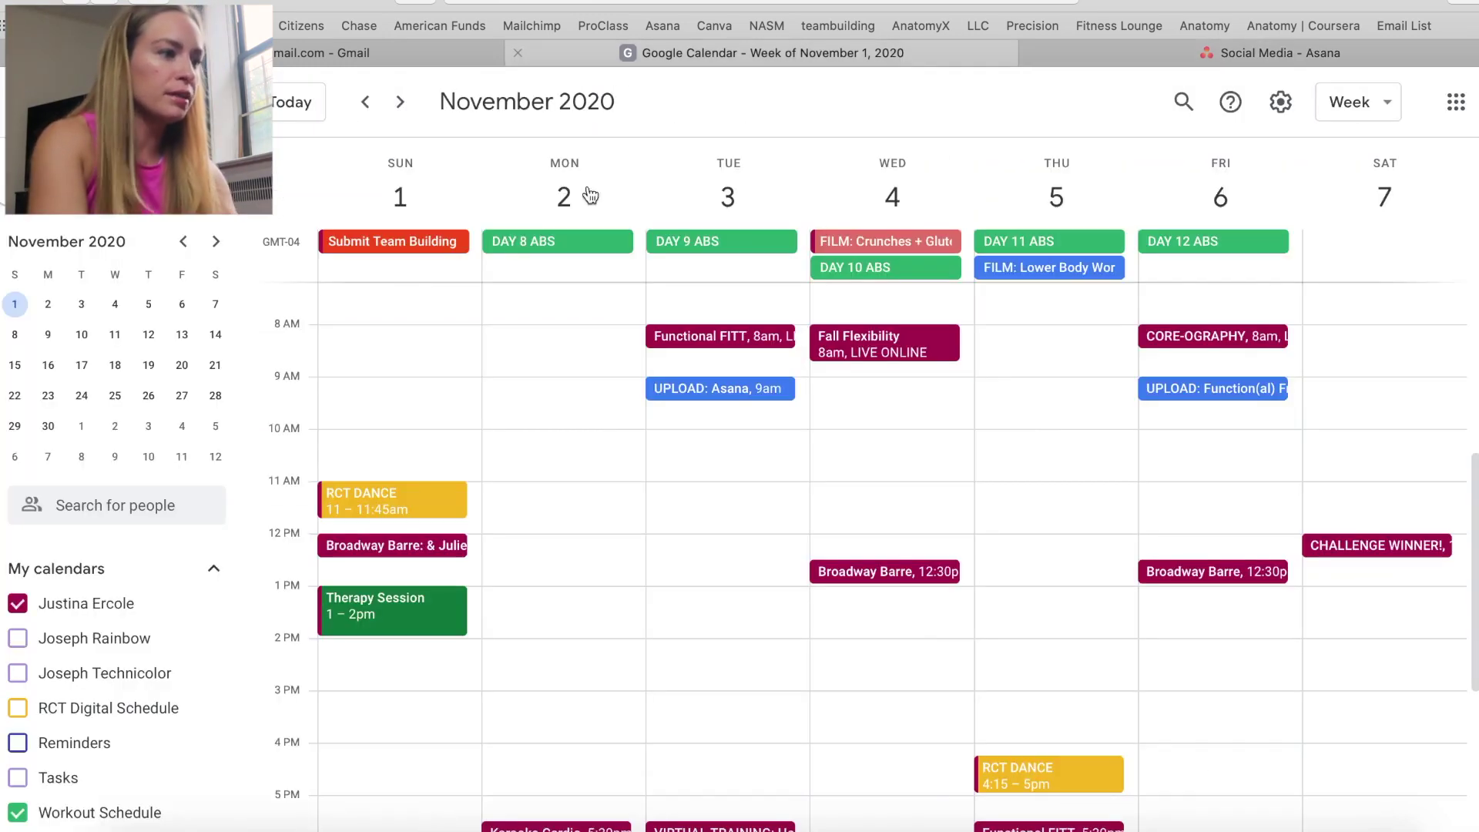
{"action": "left_click", "coordinate": [543, 261]}
{"action": "type", "text": "FIOLM"}
{"action": "key", "text": "BackSpace"}
{"action": "key", "text": "BackSpace"}
{"action": "key", "text": "BackSpace"}
{"action": "type", "text": "LM: Upper Body"}
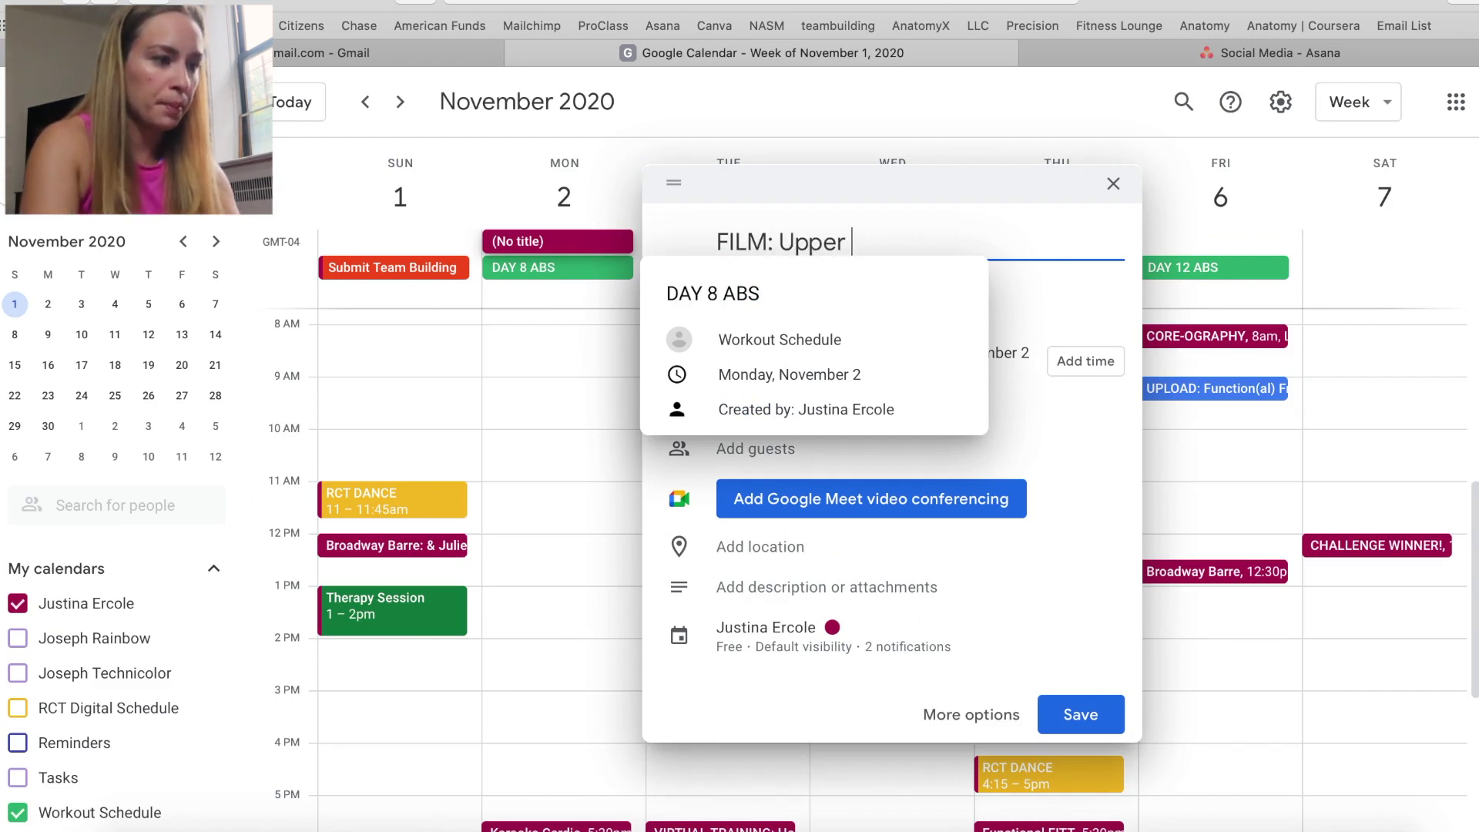
{"action": "left_click", "coordinate": [842, 628]}
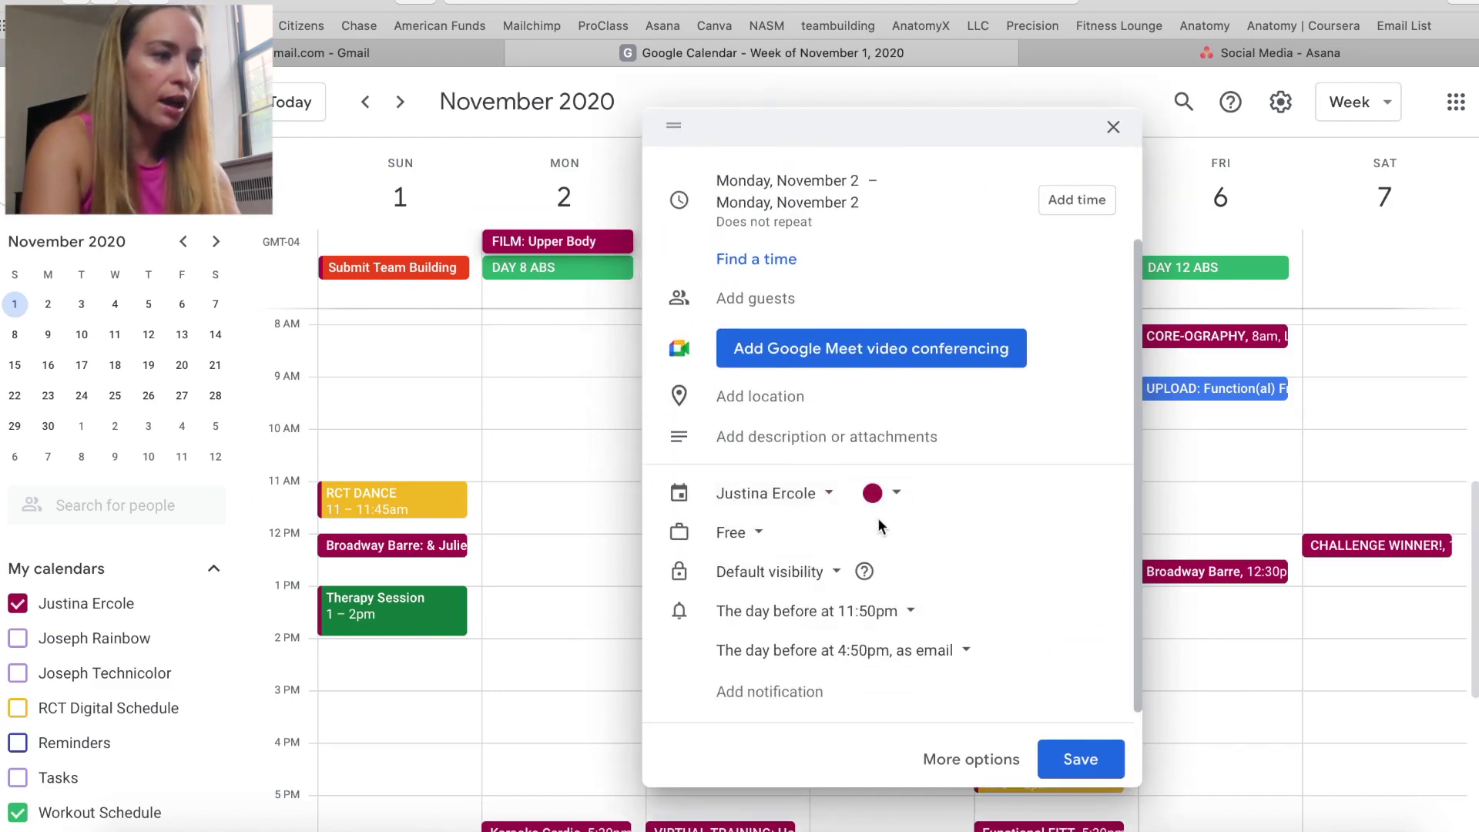
{"action": "key", "text": "Return"}
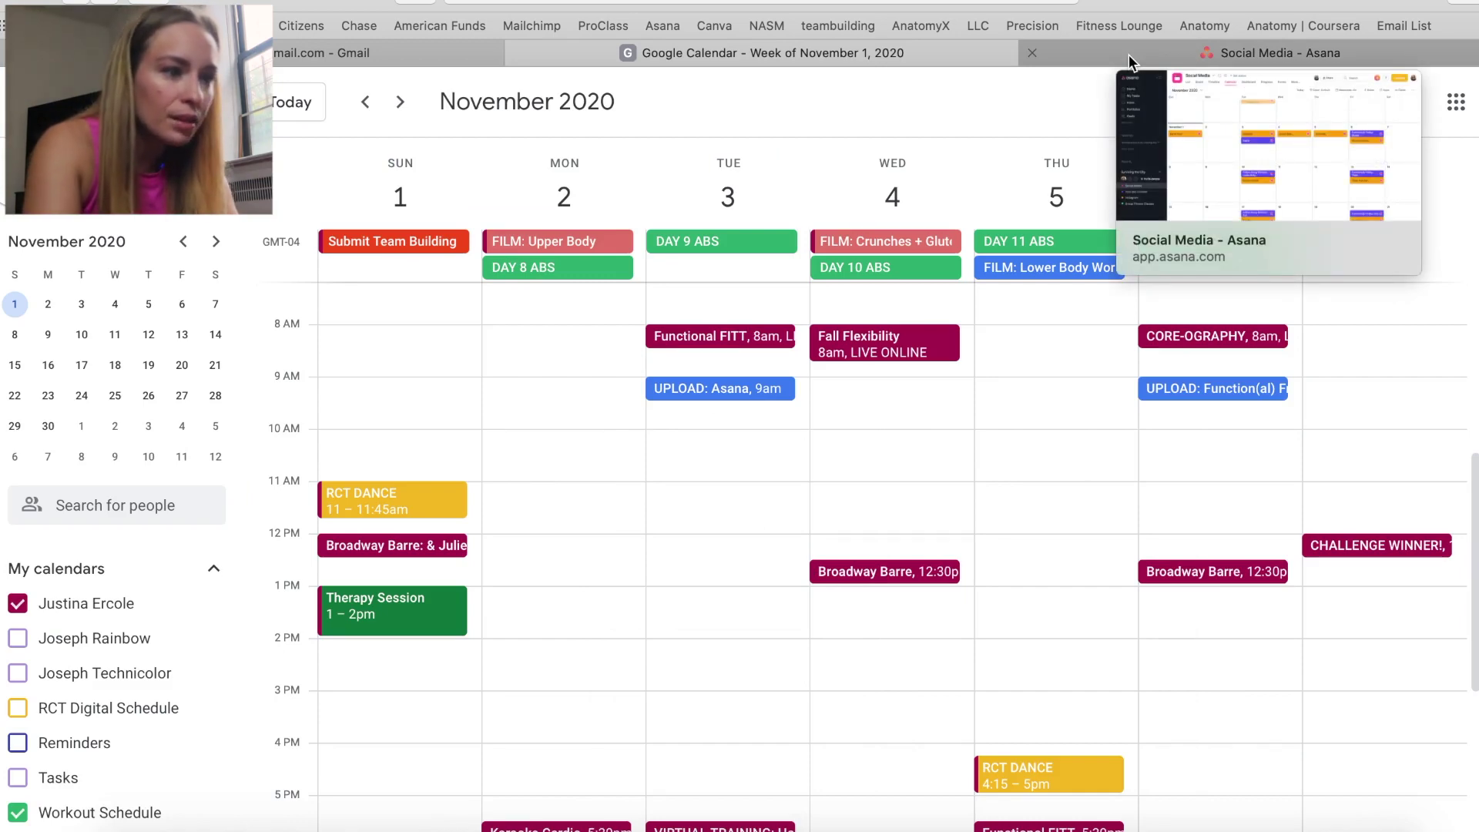
Cross-check the November 1–6 posts in Asana against the filming and upload events in the Google Calendar week.
{"action": "left_click", "coordinate": [1129, 54]}
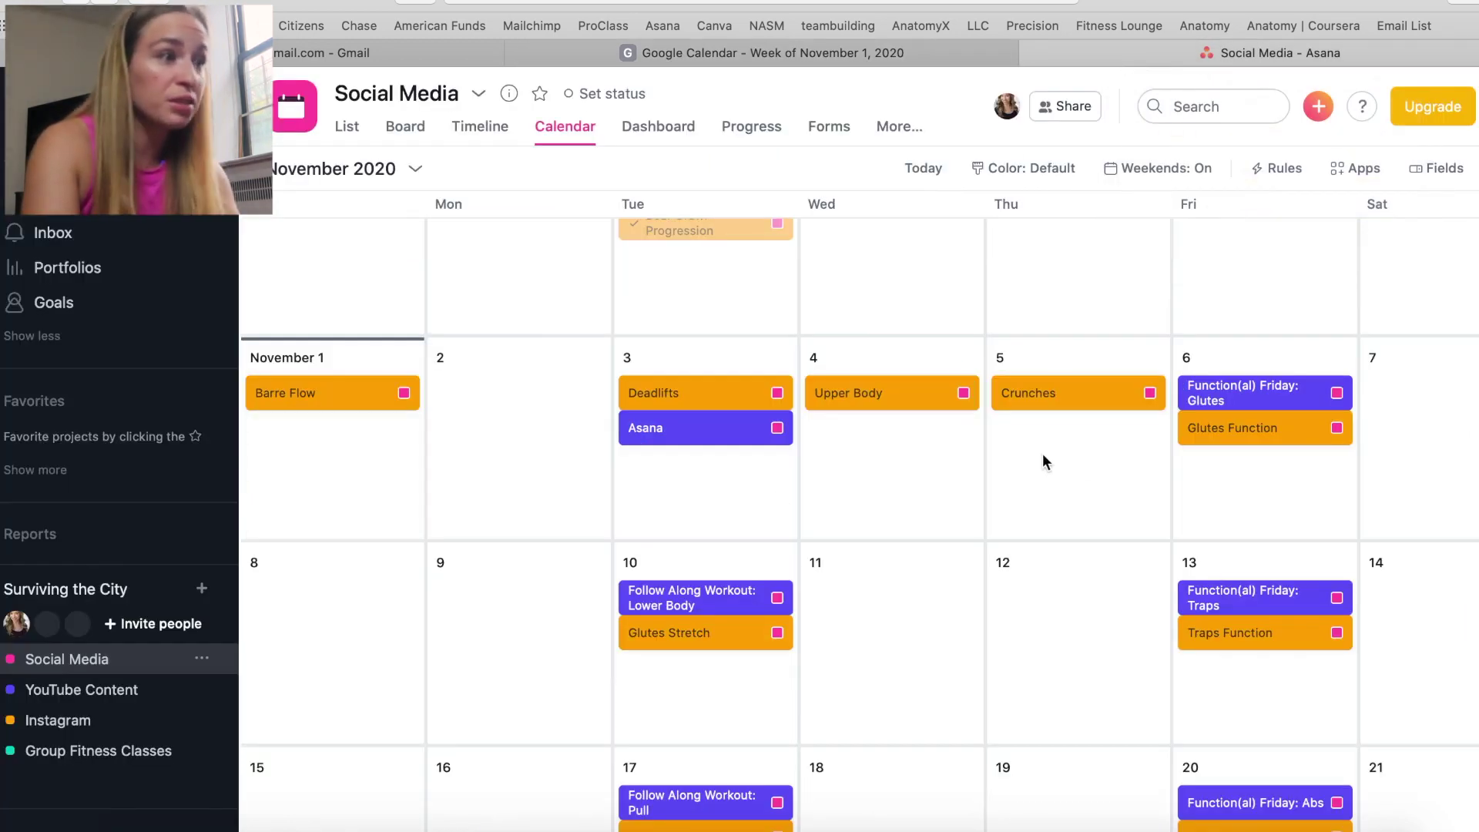
{"action": "left_click", "coordinate": [756, 54]}
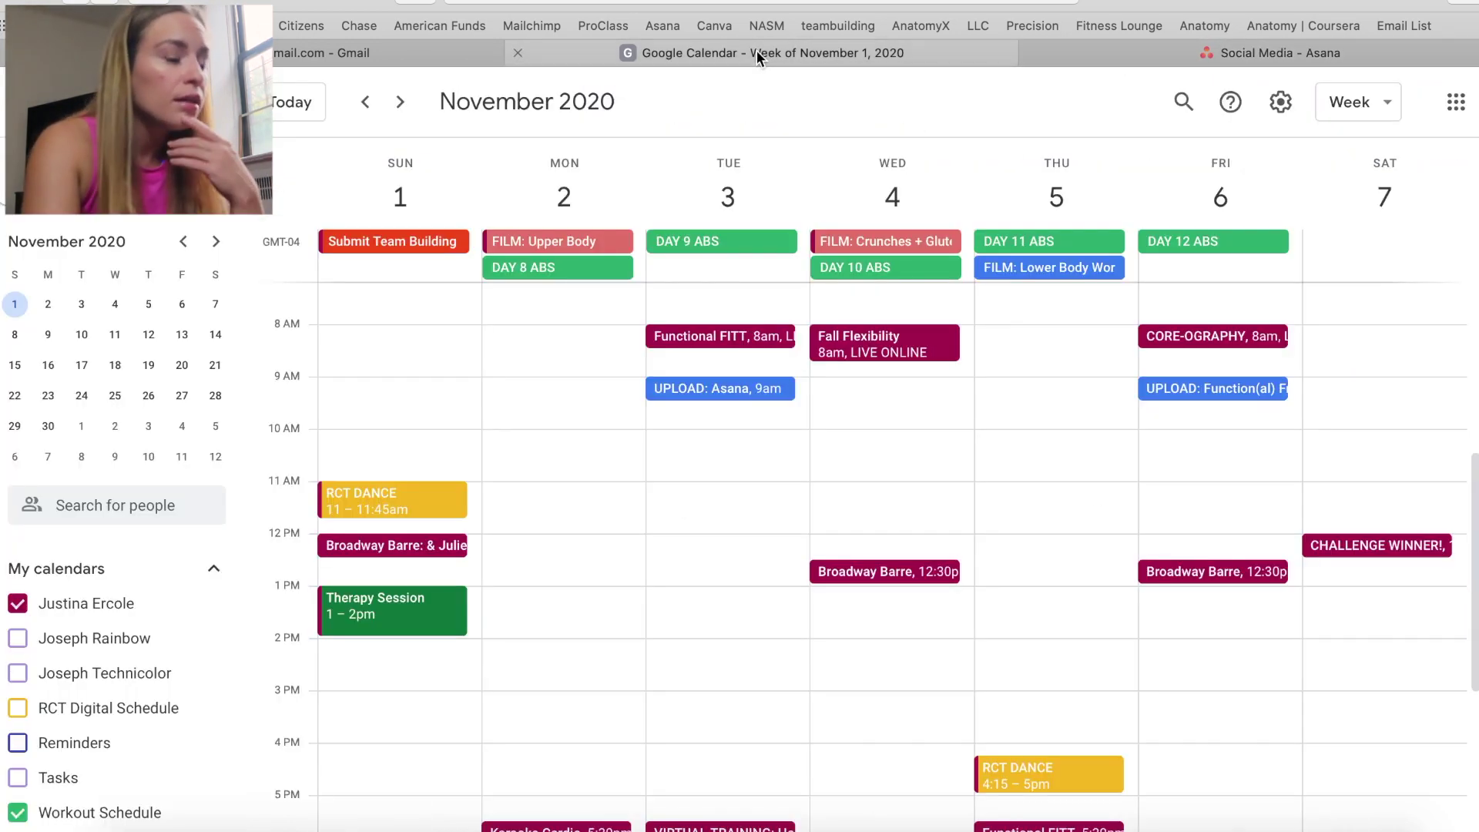
{"action": "left_click", "coordinate": [1070, 55]}
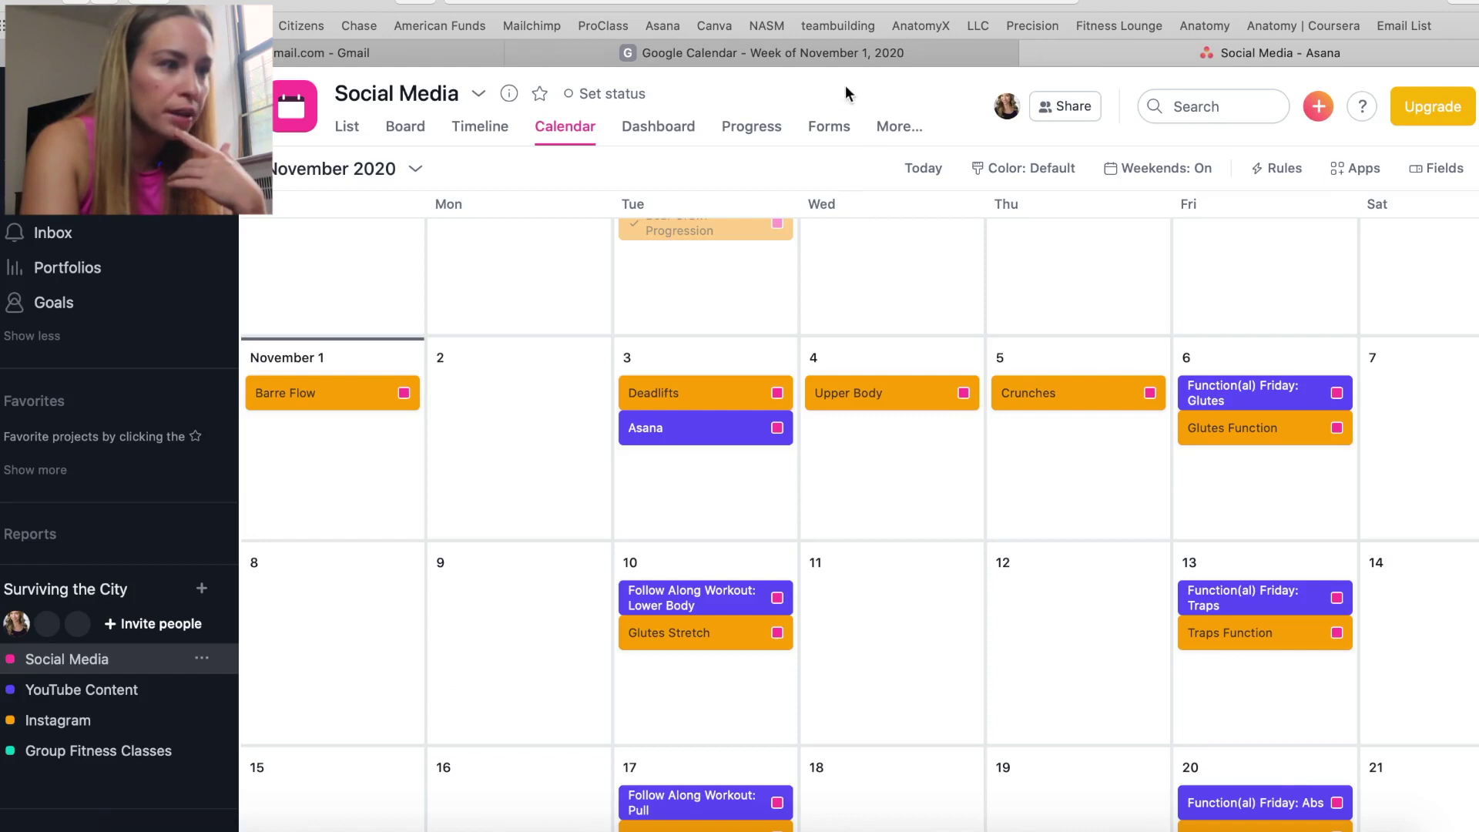
{"action": "left_click", "coordinate": [824, 54]}
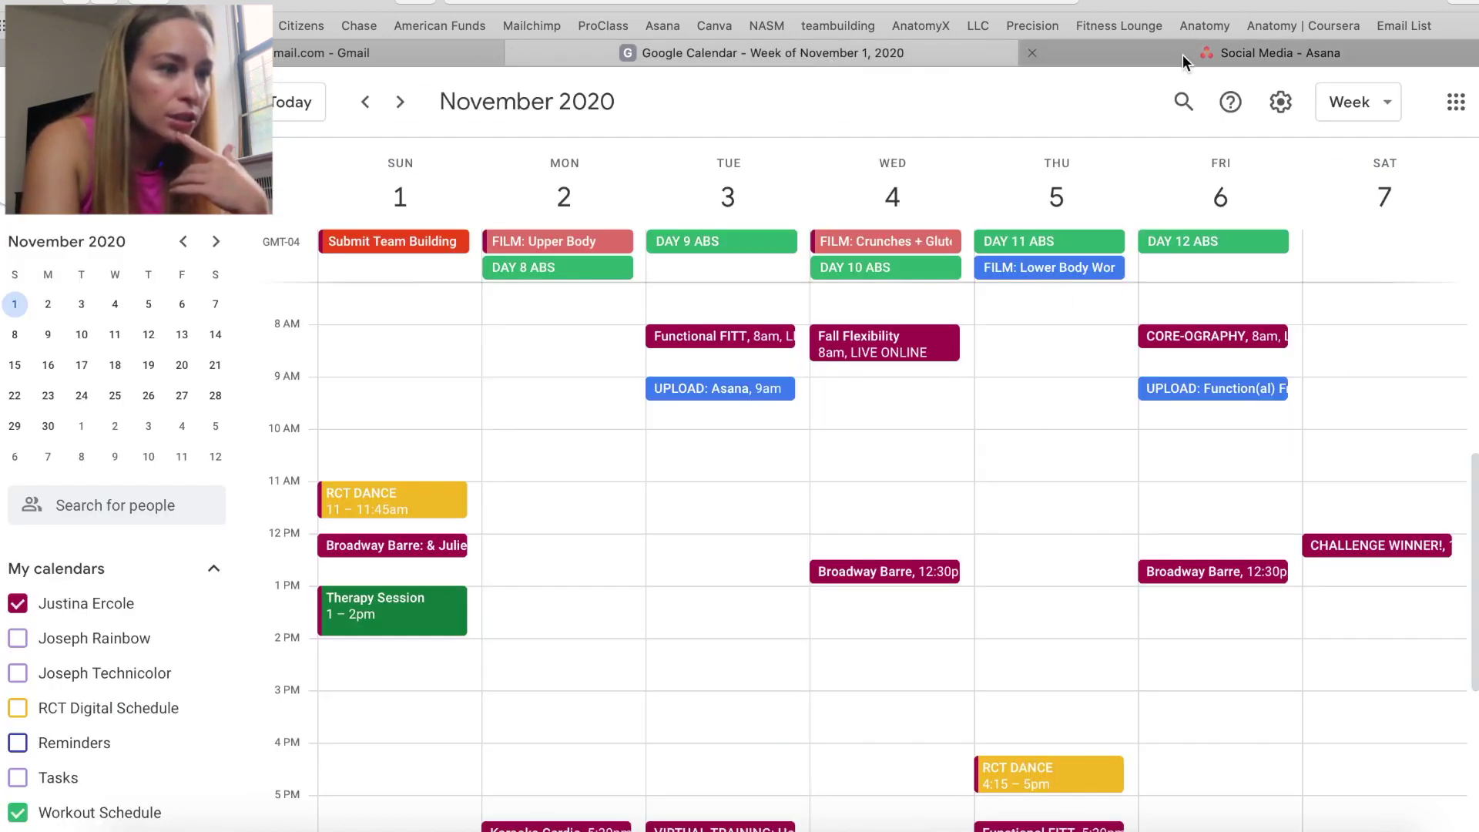
{"action": "left_click", "coordinate": [1204, 396]}
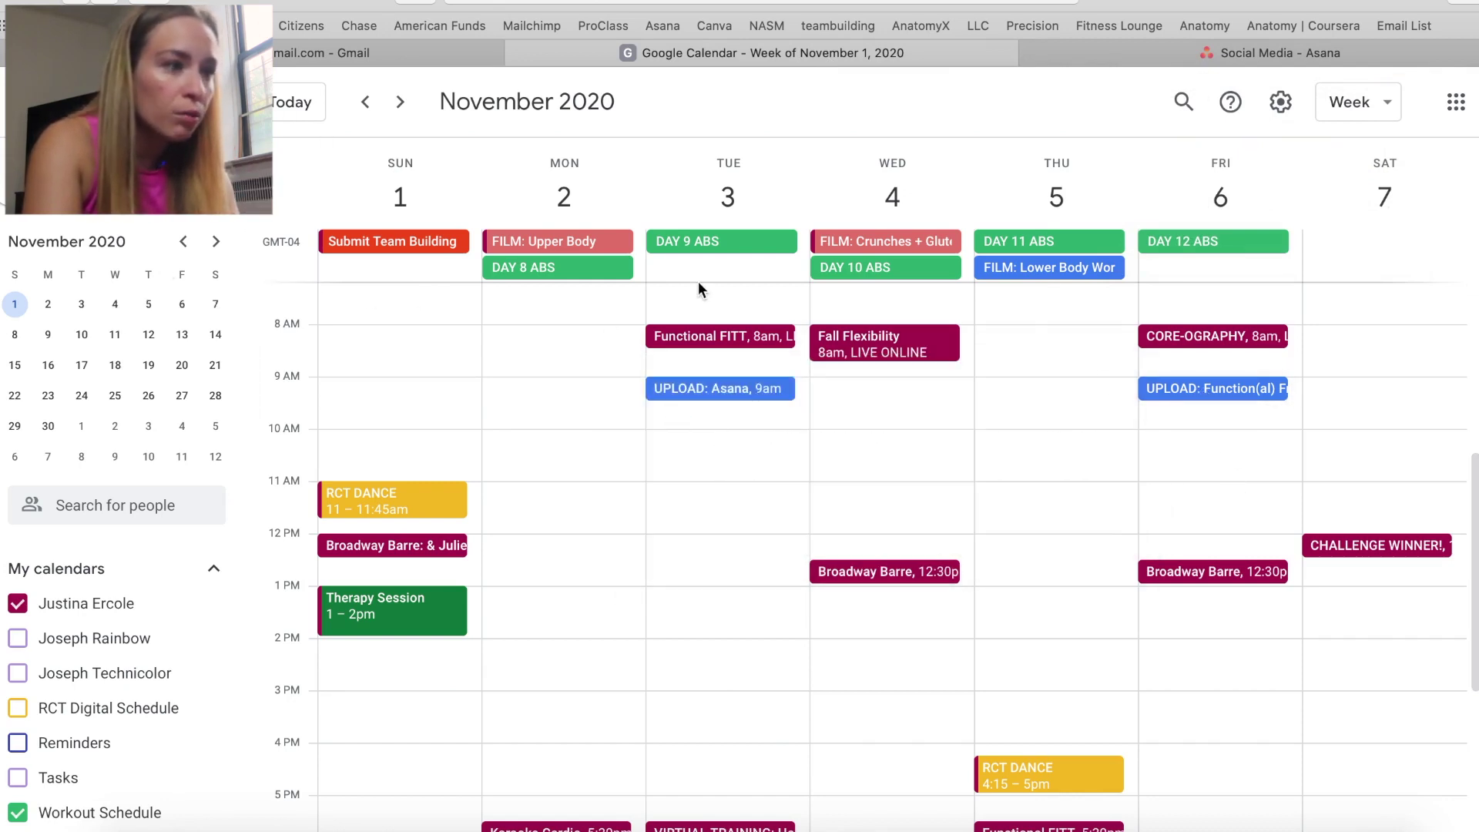
Add an all-day event titled "FILM: Function(al) Friday: Glutes" on Tuesday, November 3, to the YouTube calendar.
{"action": "left_click", "coordinate": [857, 217]}
{"action": "type", "text": "FILM:"}
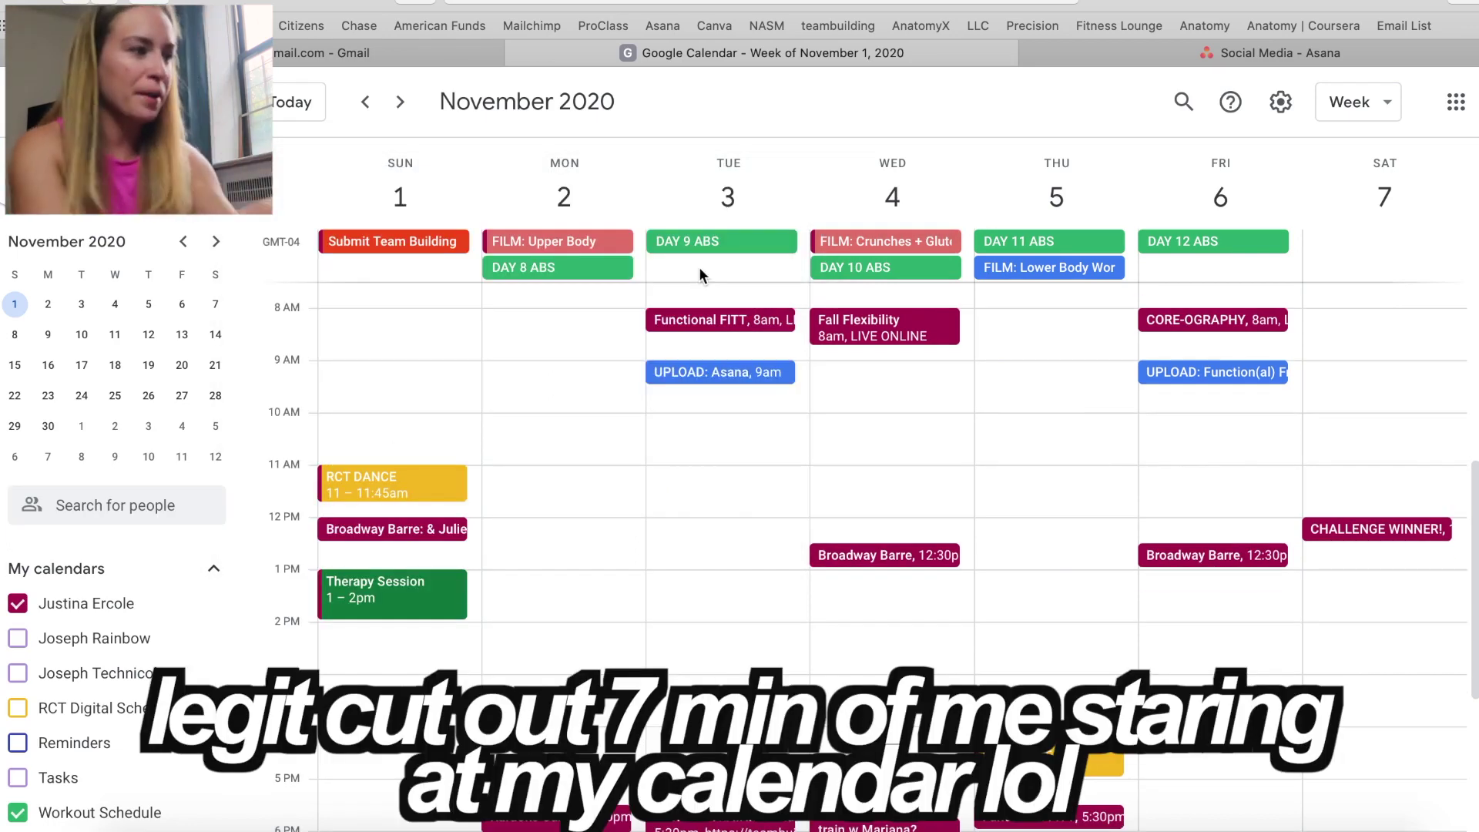
{"action": "left_click", "coordinate": [699, 267]}
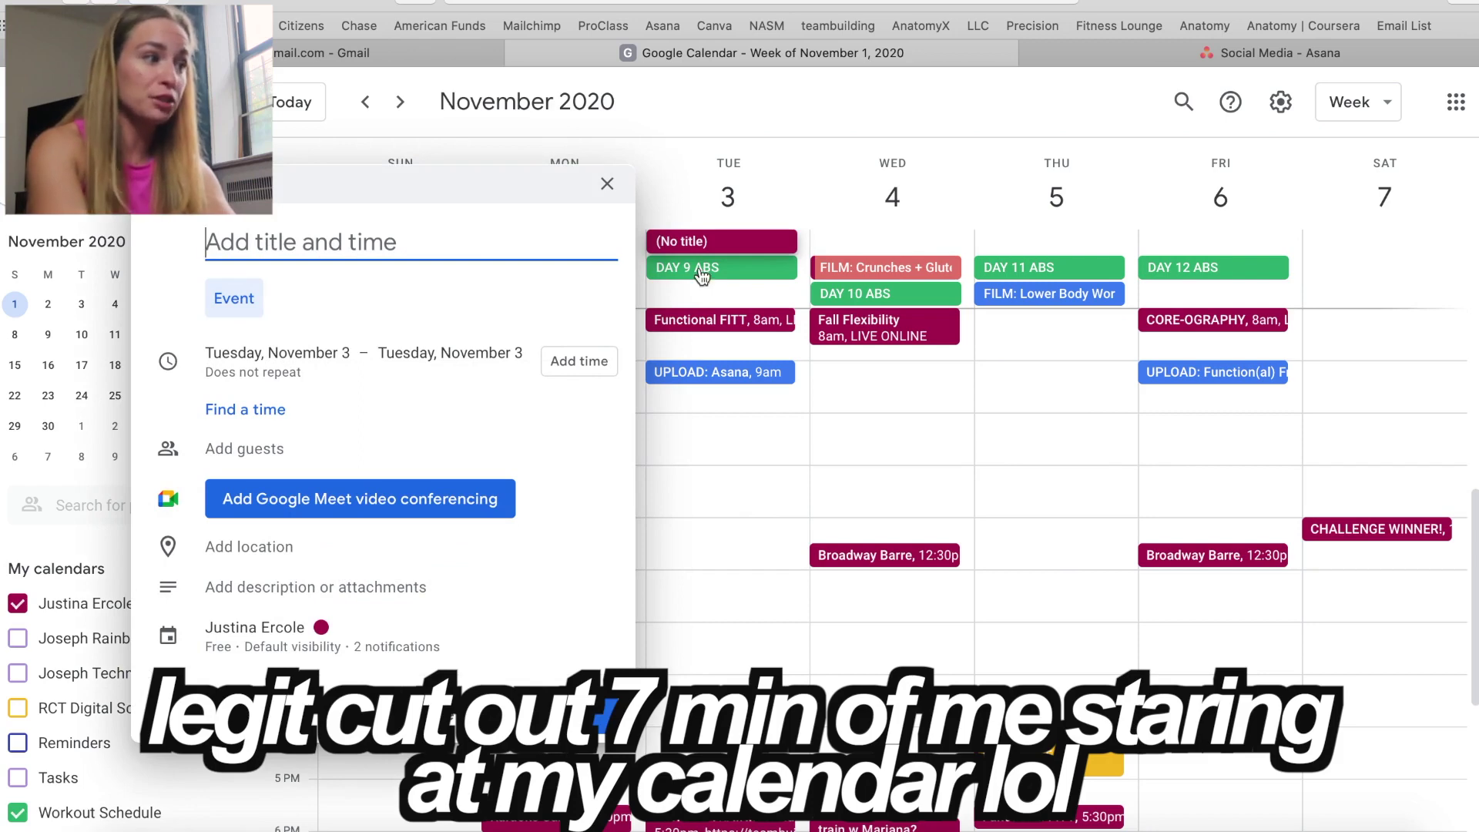
{"action": "mouse_move", "coordinate": [700, 267]}
{"action": "type", "text": "FILM:"}
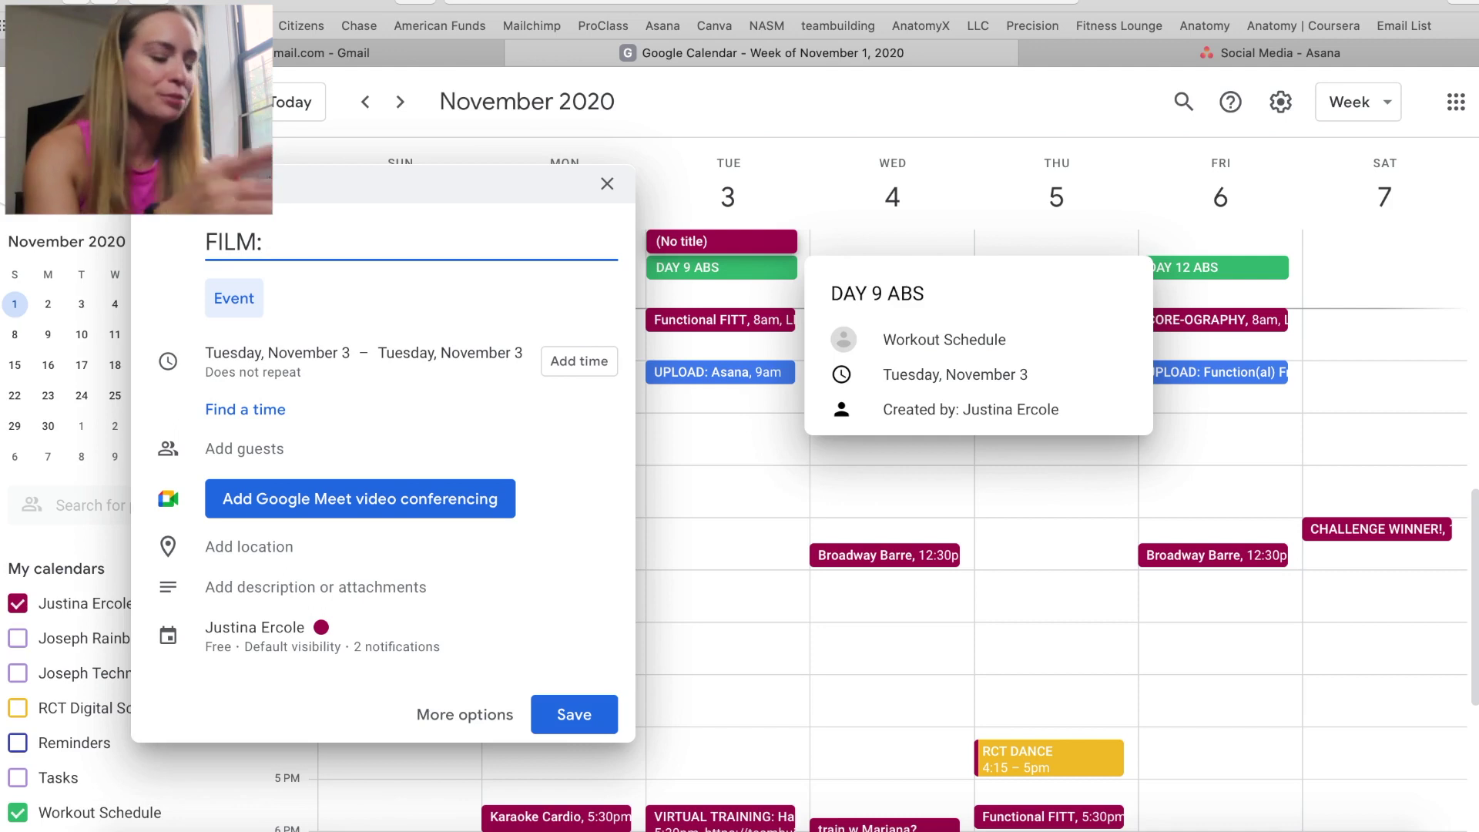
{"action": "type", "text": "Function(al) Fu"}
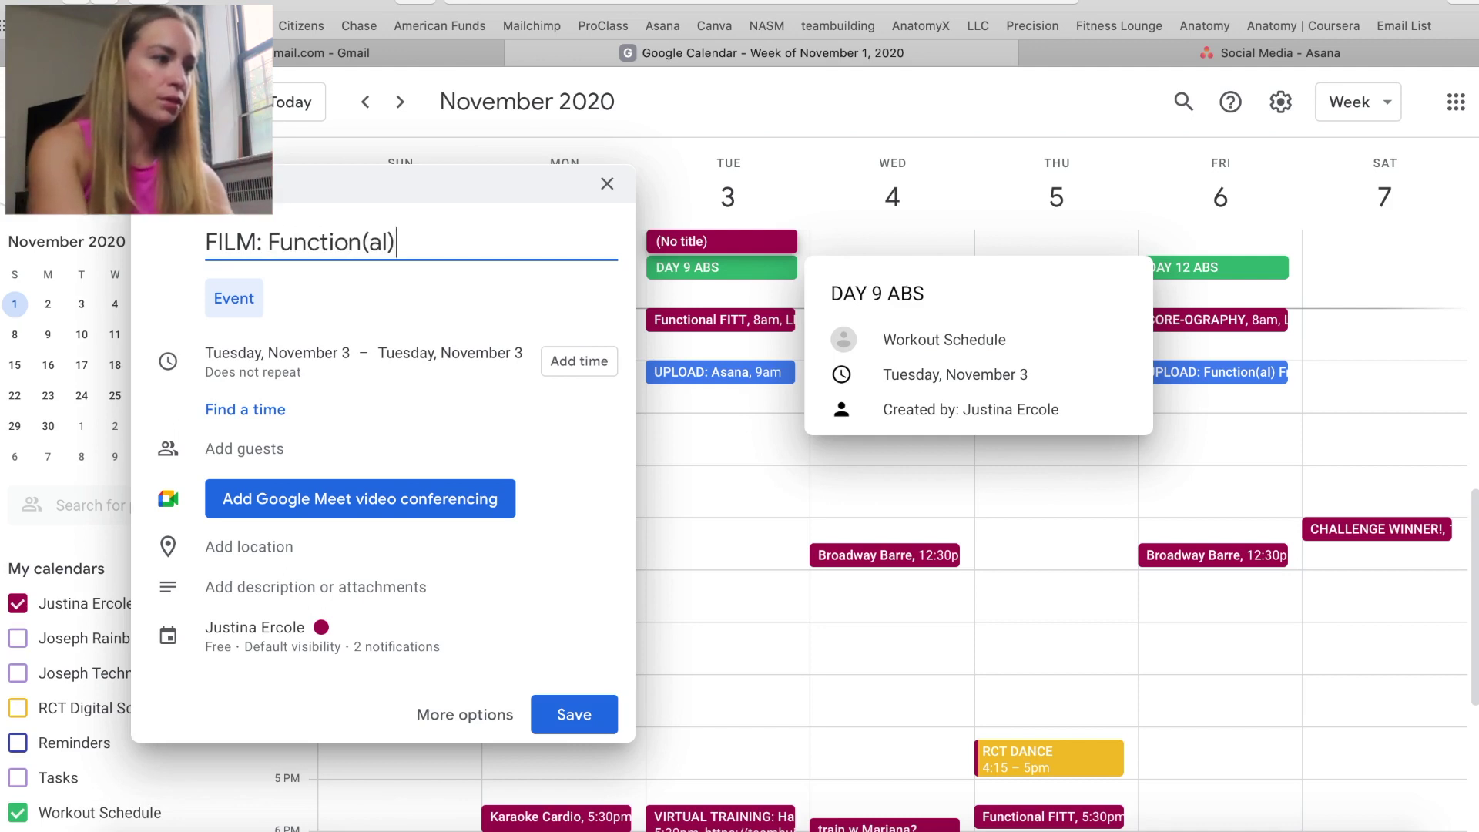
{"action": "key", "text": "BackSpace"}
{"action": "type", "text": "riday: Glutes"}
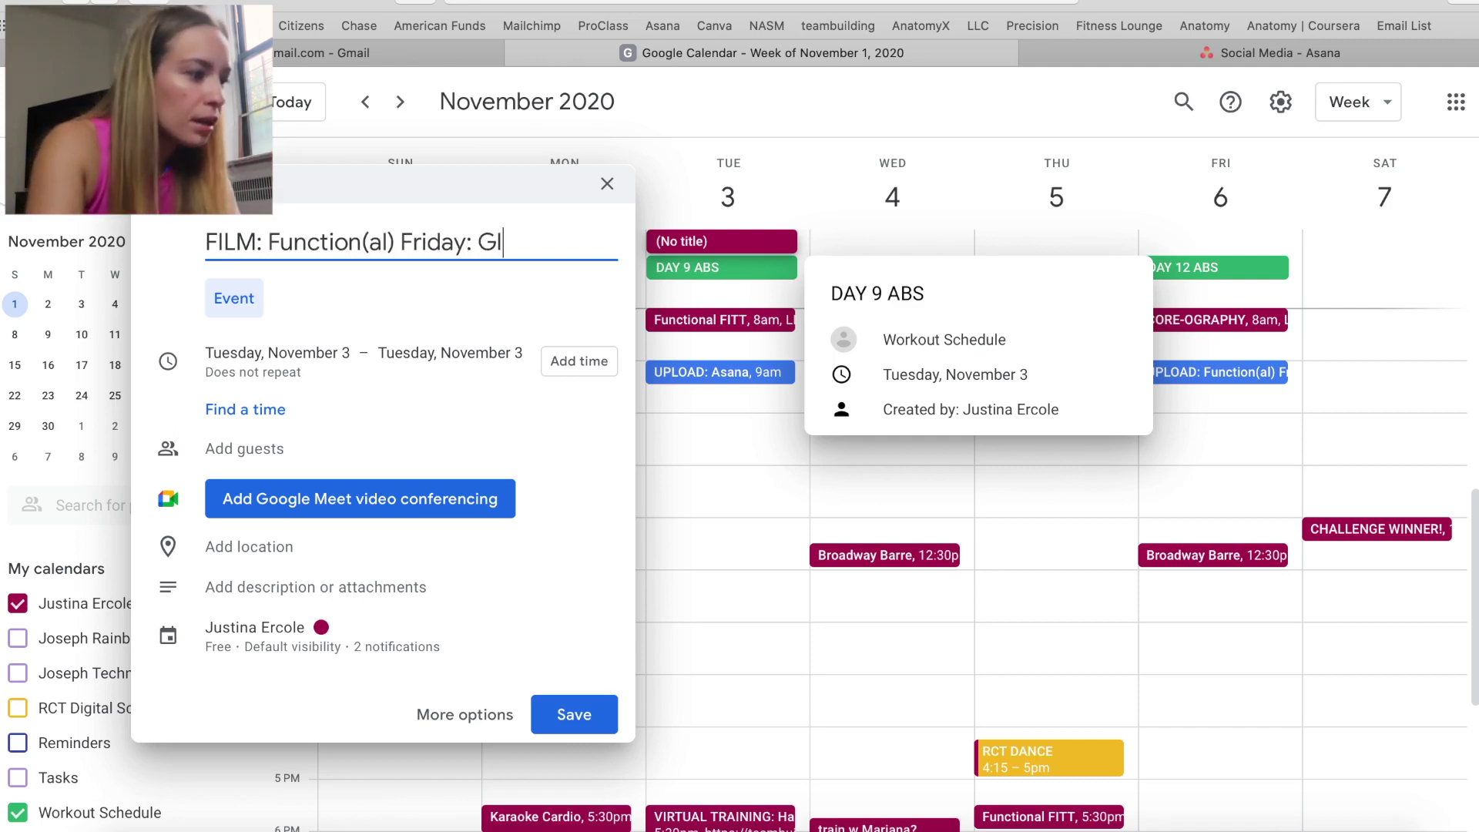
{"action": "left_click", "coordinate": [266, 632]}
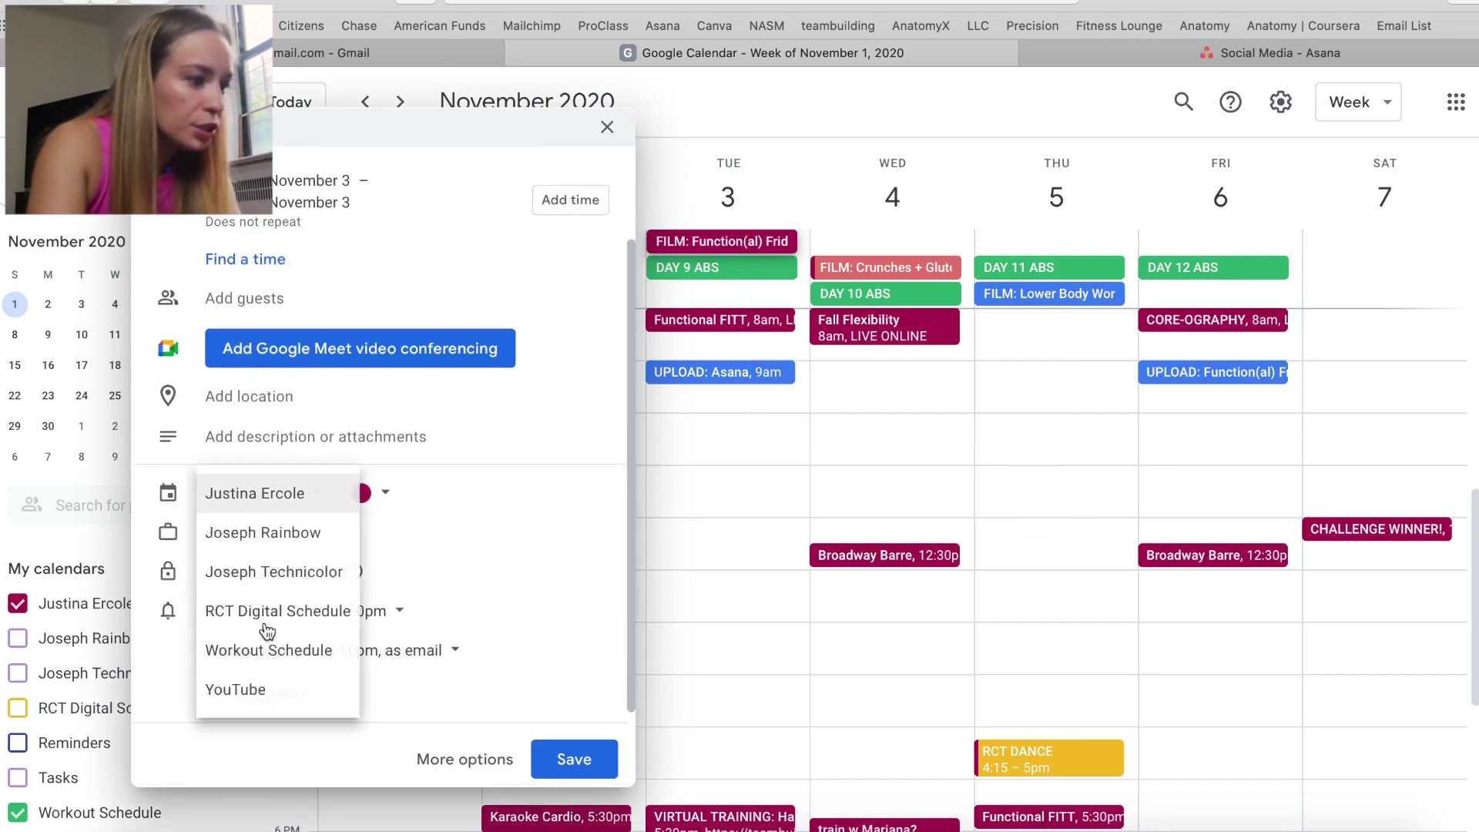
{"action": "left_click", "coordinate": [313, 686]}
{"action": "left_click", "coordinate": [584, 770]}
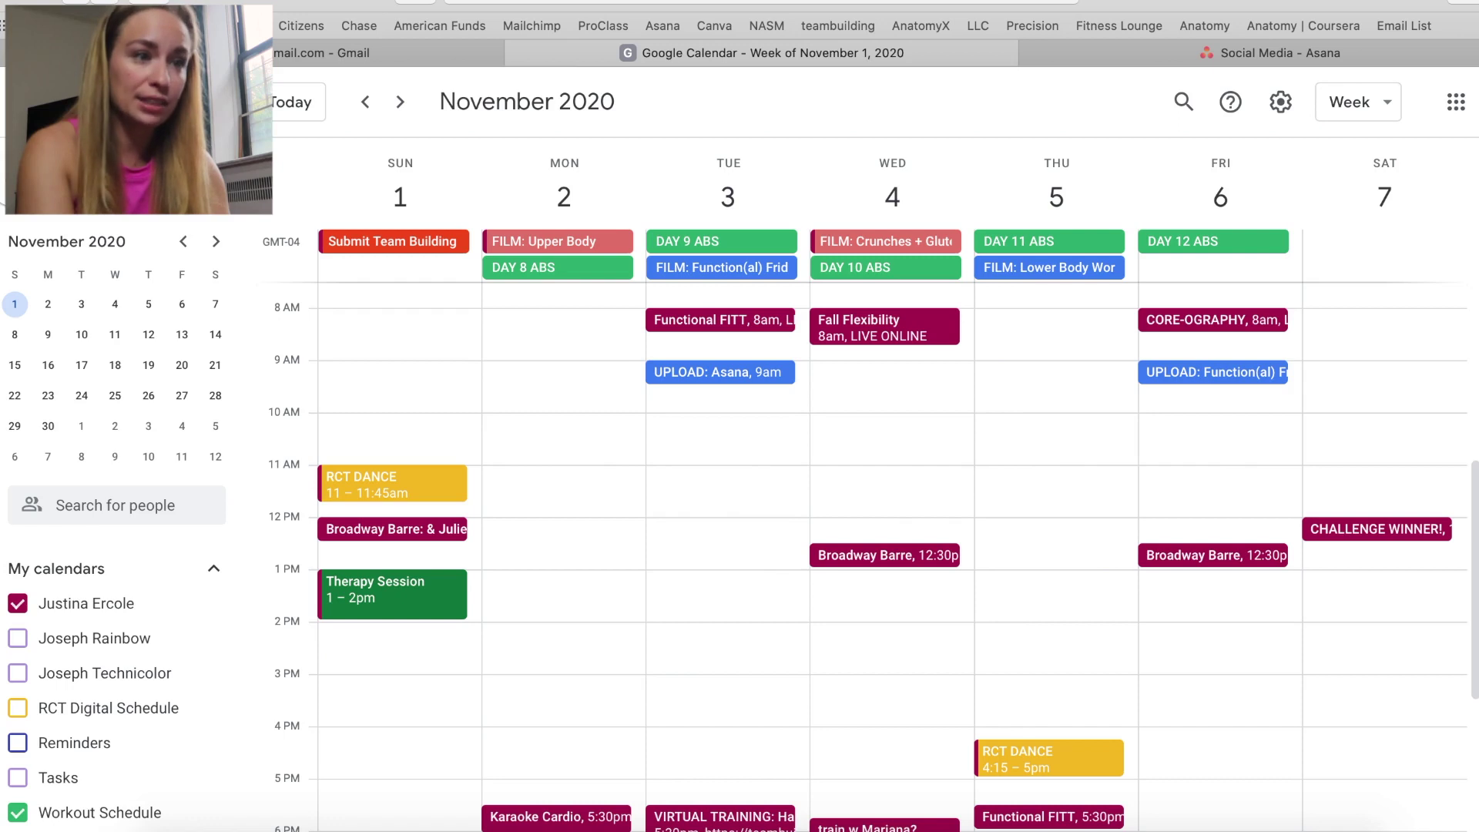
Show the Tasks list beside the calendar, switch to the Keep notes and look through them.
{"action": "left_click", "coordinate": [1464, 824]}
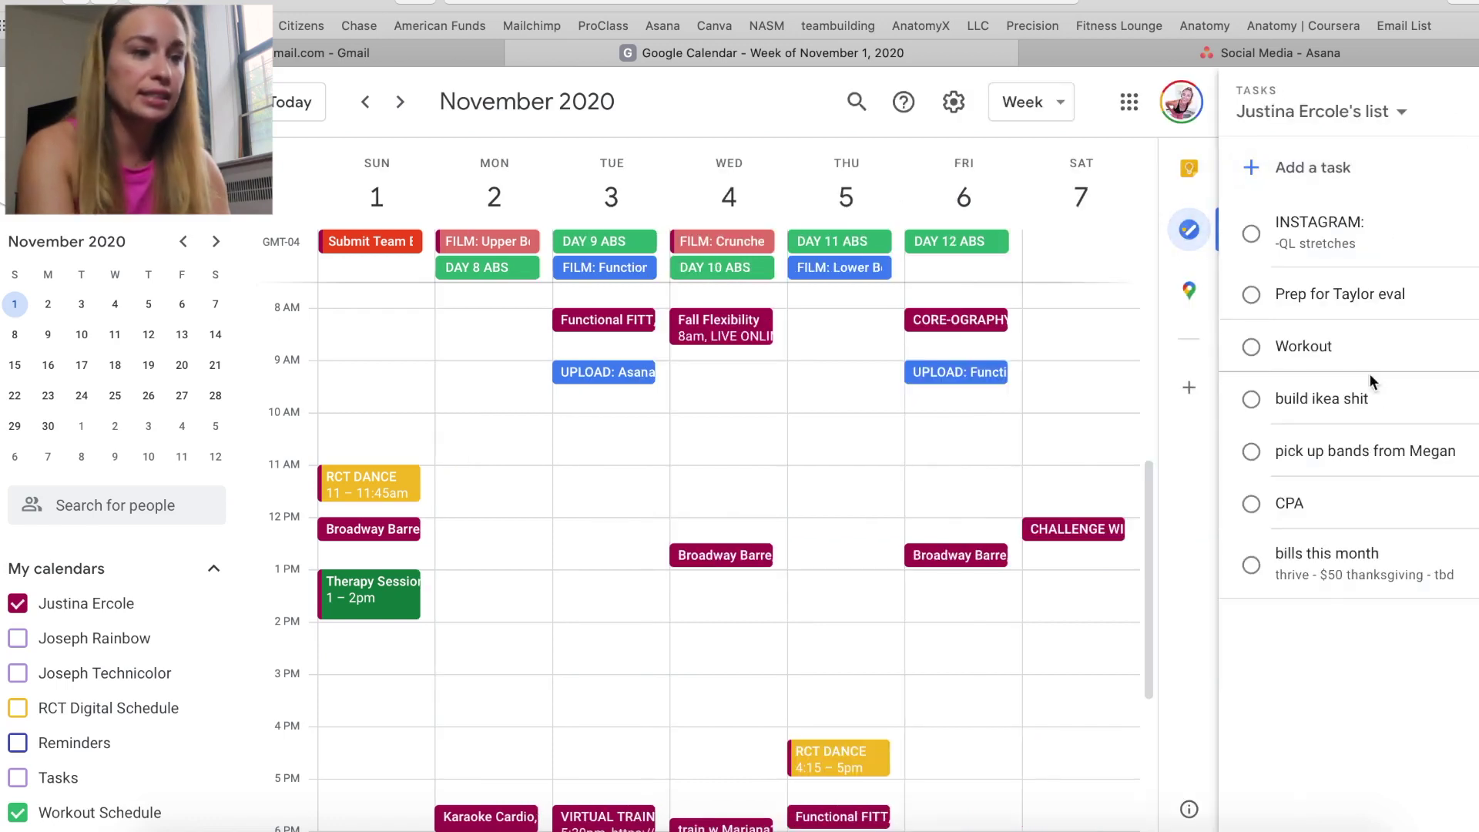
{"action": "left_click", "coordinate": [1194, 174]}
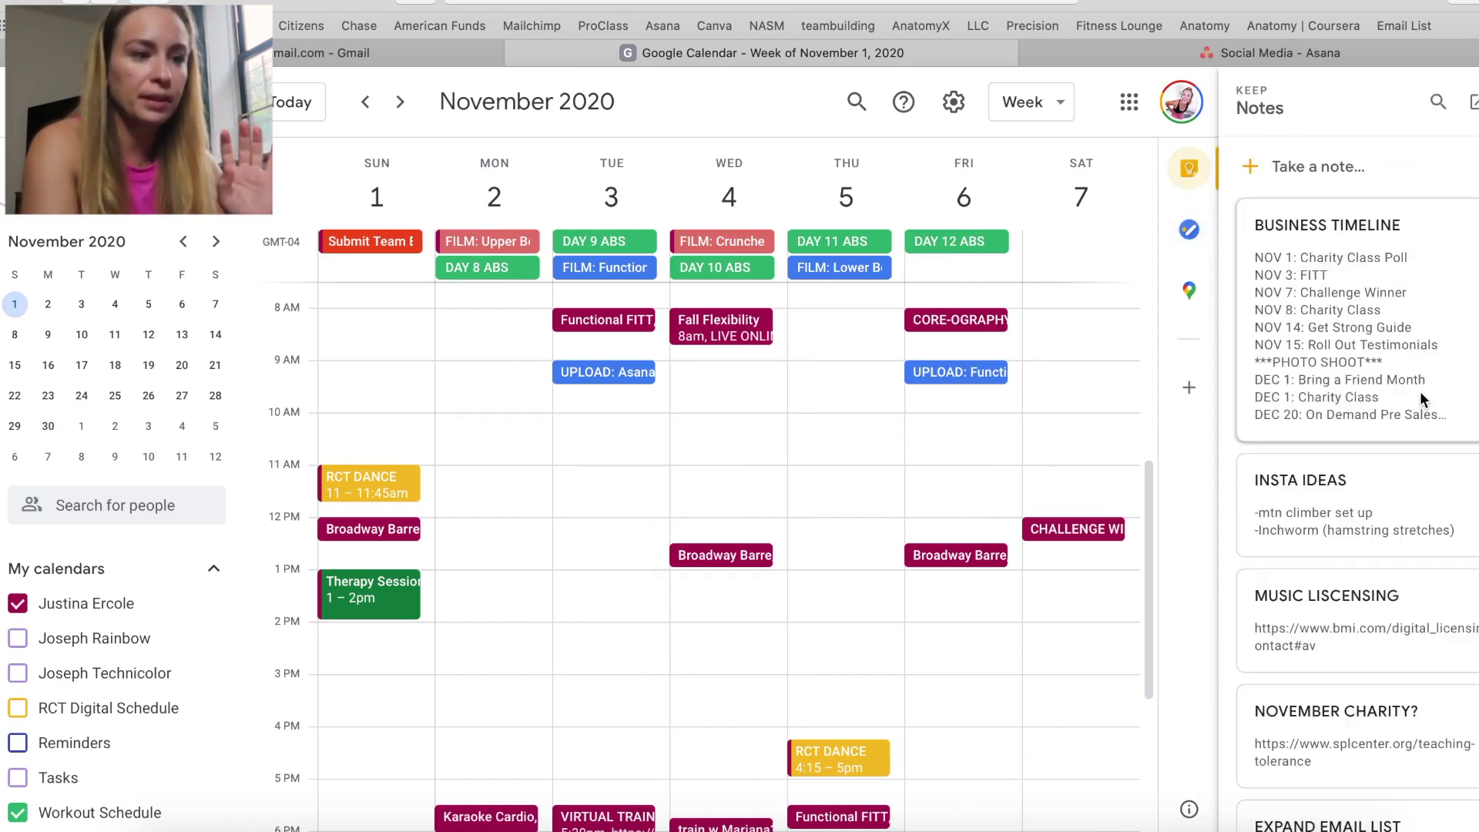
{"action": "scroll", "coordinate": [1331, 502], "scroll_direction": "down", "scroll_amount": 1}
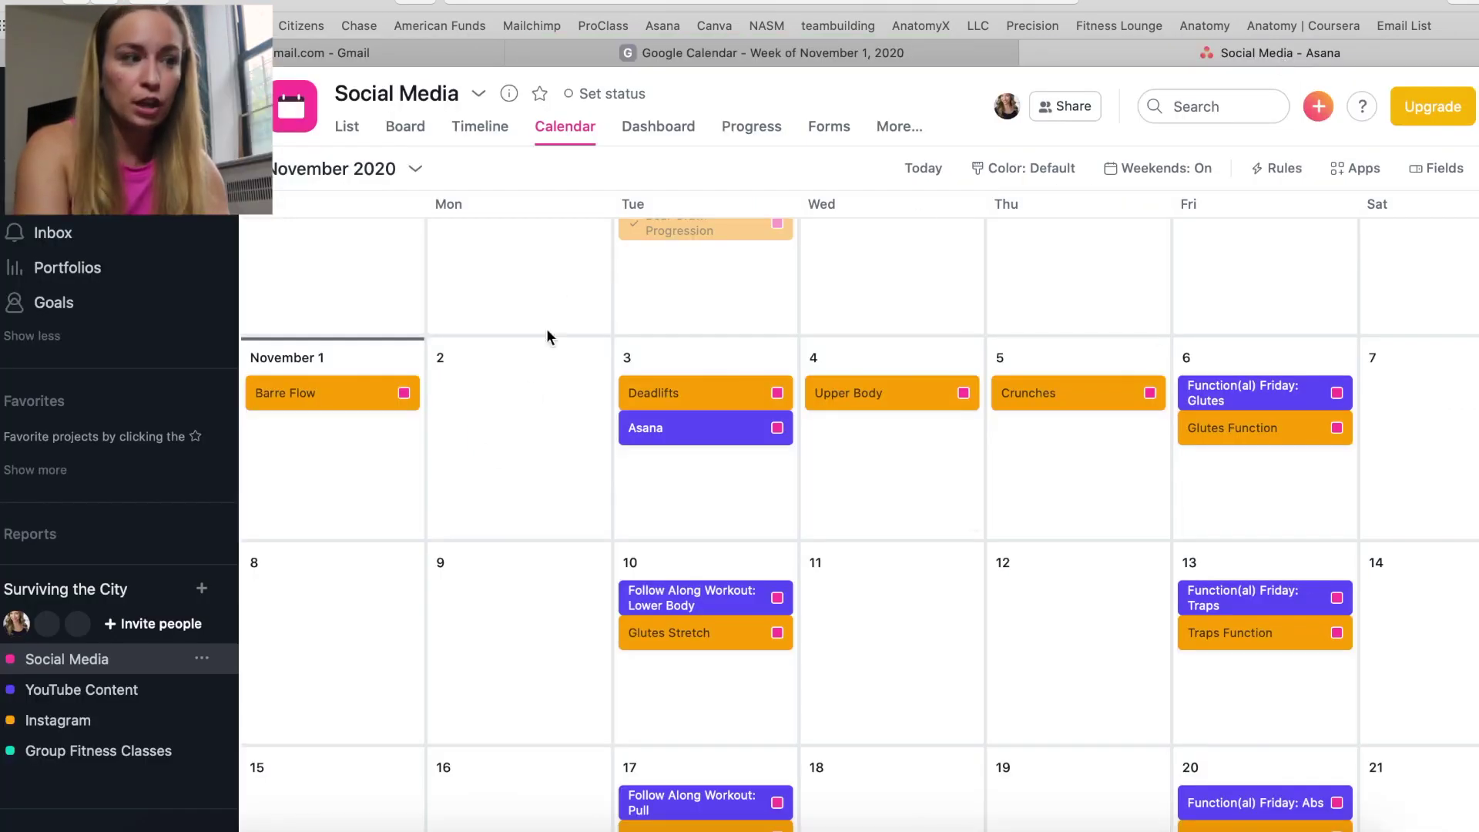
Review the late October and November posts in Asana, look at the Gmail inbox and return to Google Calendar.
{"action": "scroll", "coordinate": [511, 468], "scroll_direction": "up", "scroll_amount": 2}
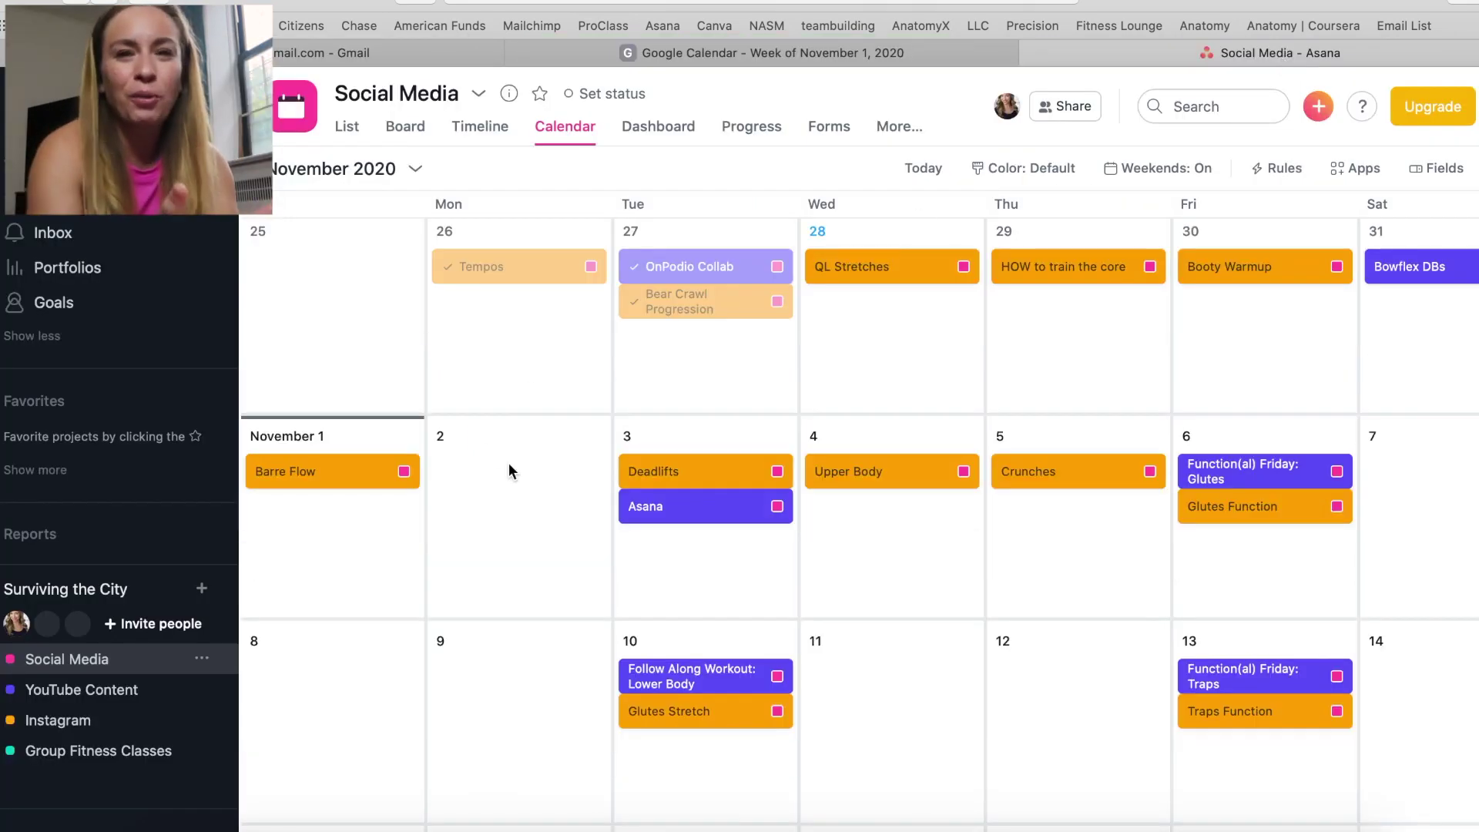
{"action": "left_click", "coordinate": [350, 48]}
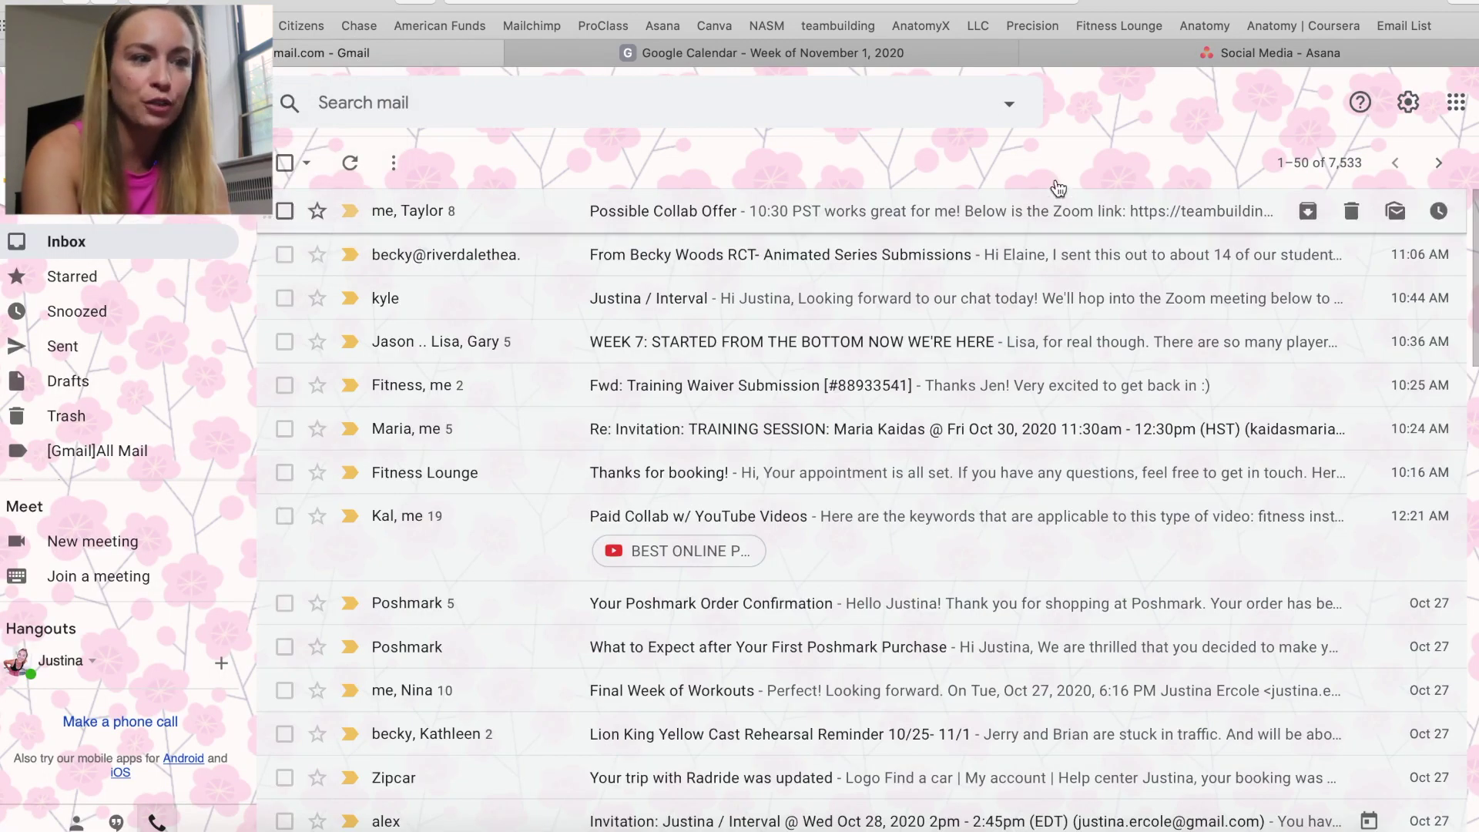
{"action": "left_click", "coordinate": [895, 54]}
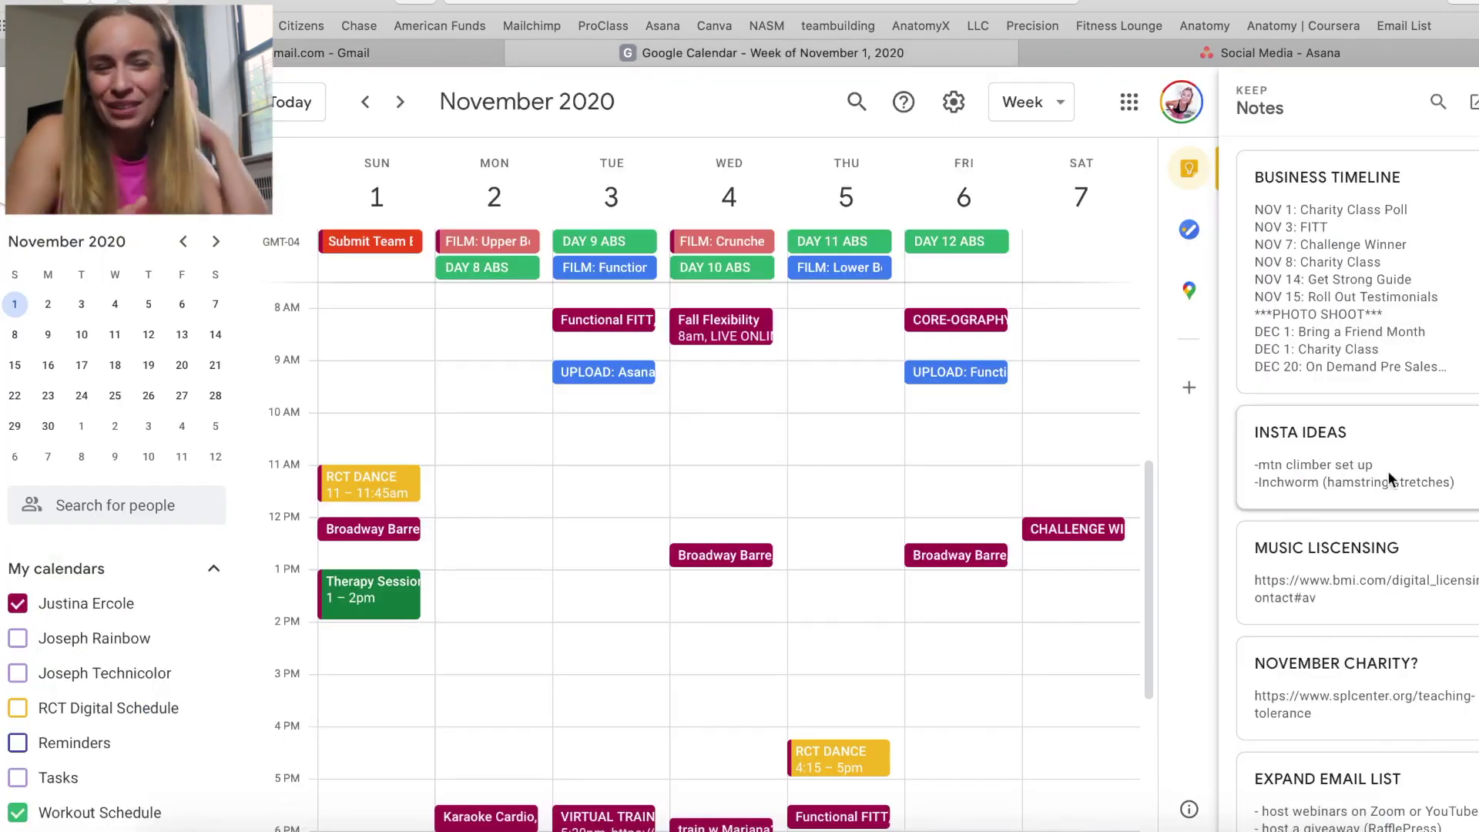